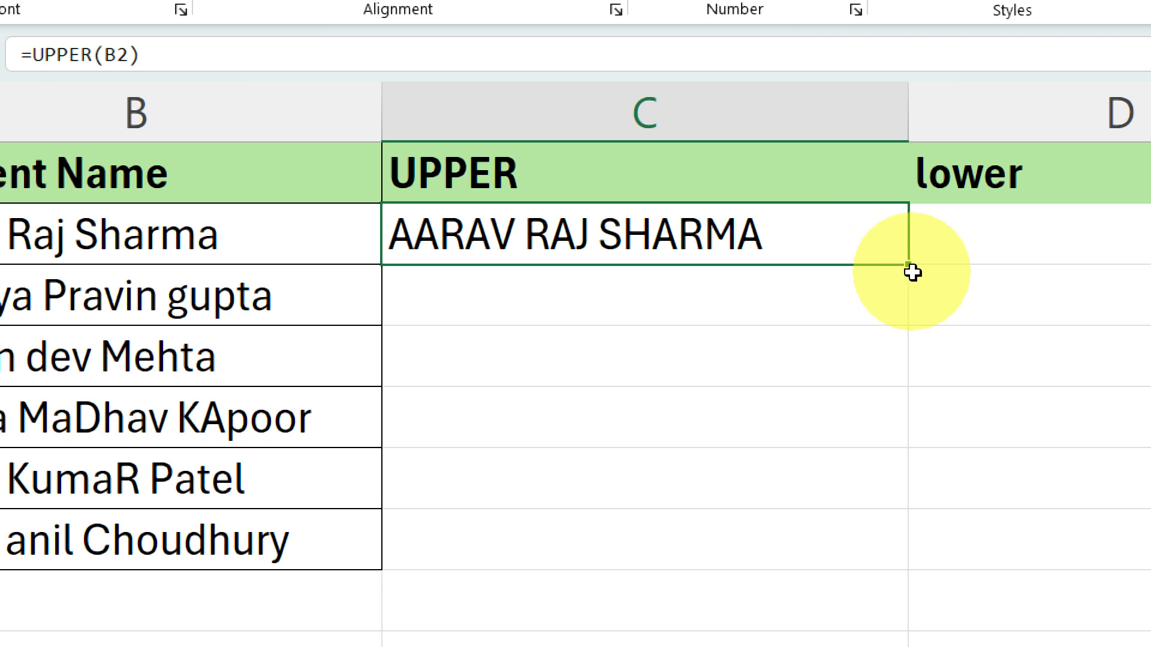
Fill the UPPER formula from C2 down to the last student in row 7
{"action": "double_click", "coordinate": [910, 269]}
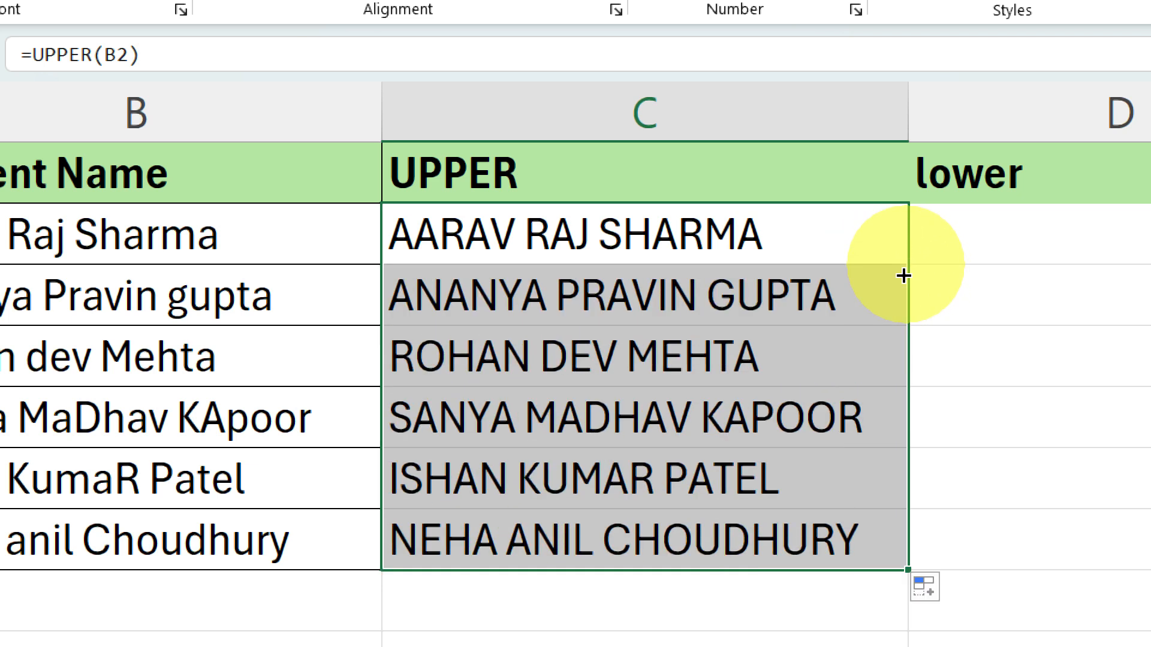
{"action": "left_click", "coordinate": [759, 376]}
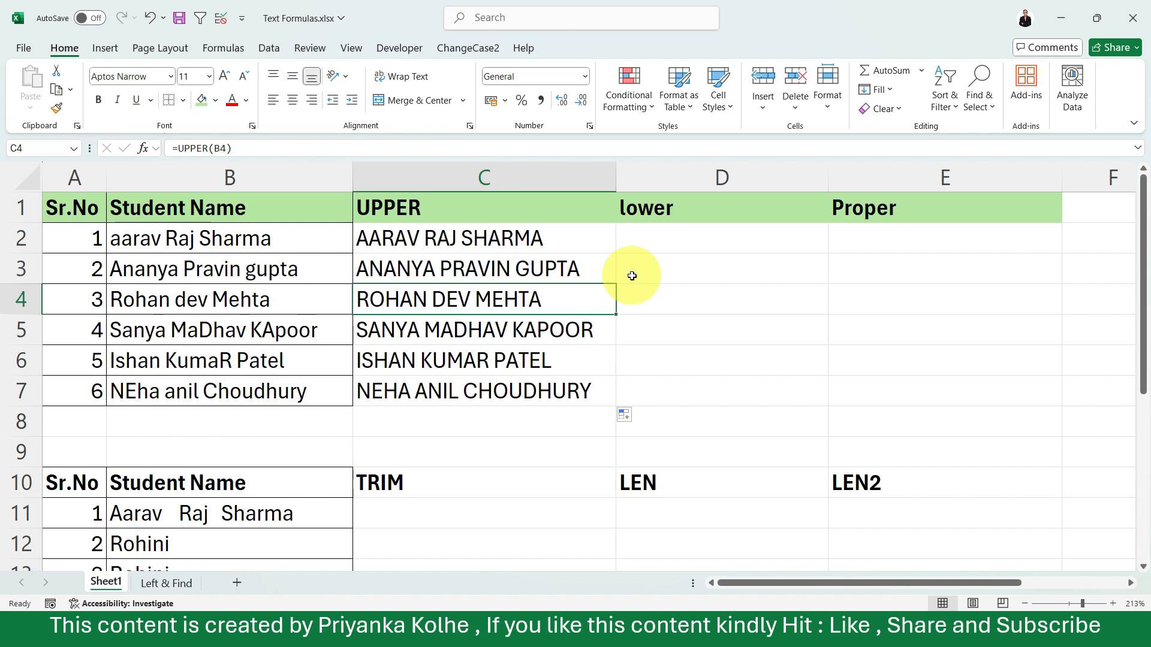
Enter the formula =LOWER(B2) in D2 to convert the first student's name to lowercase
{"action": "left_click", "coordinate": [664, 247]}
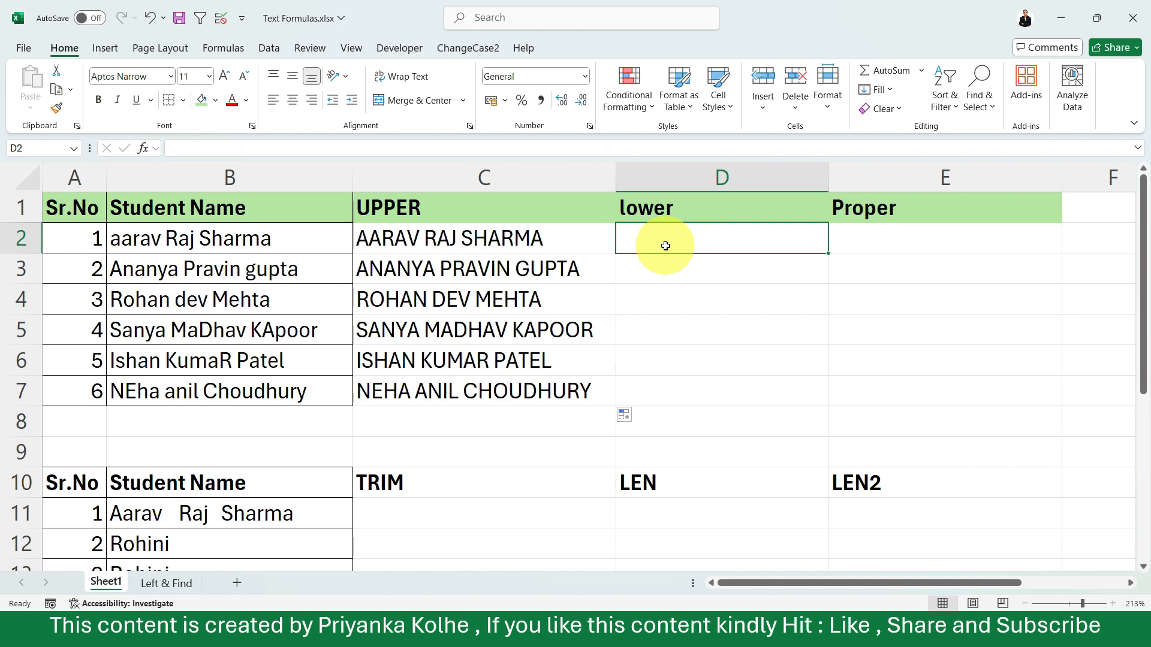
{"action": "type", "text": "="}
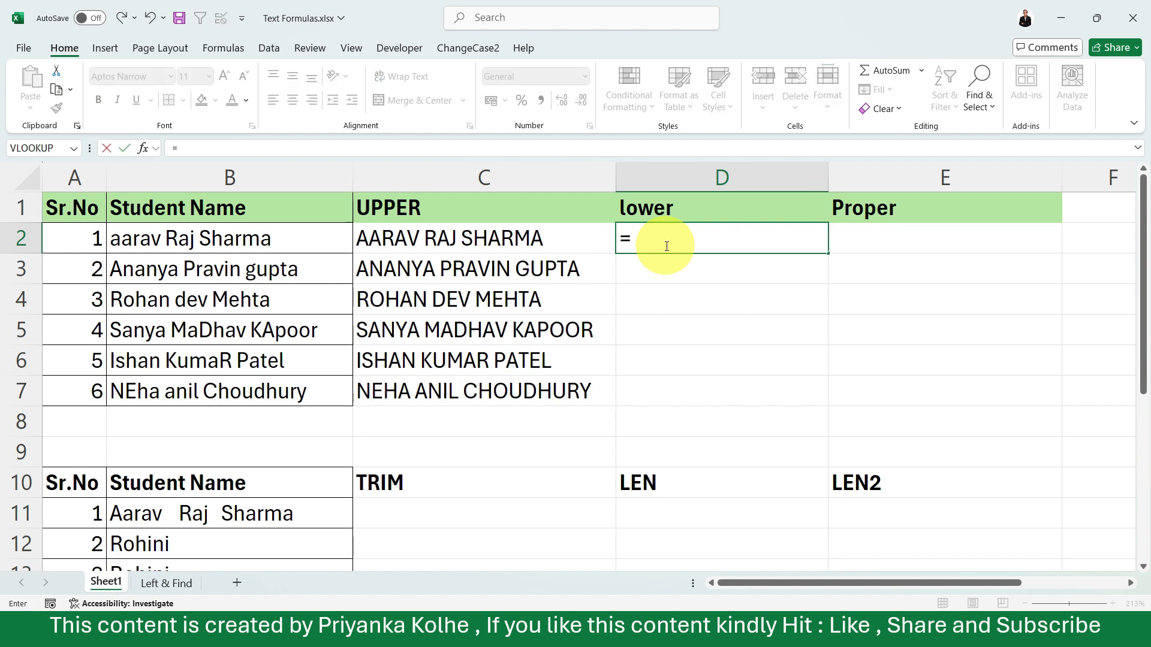
{"action": "type", "text": "lo"}
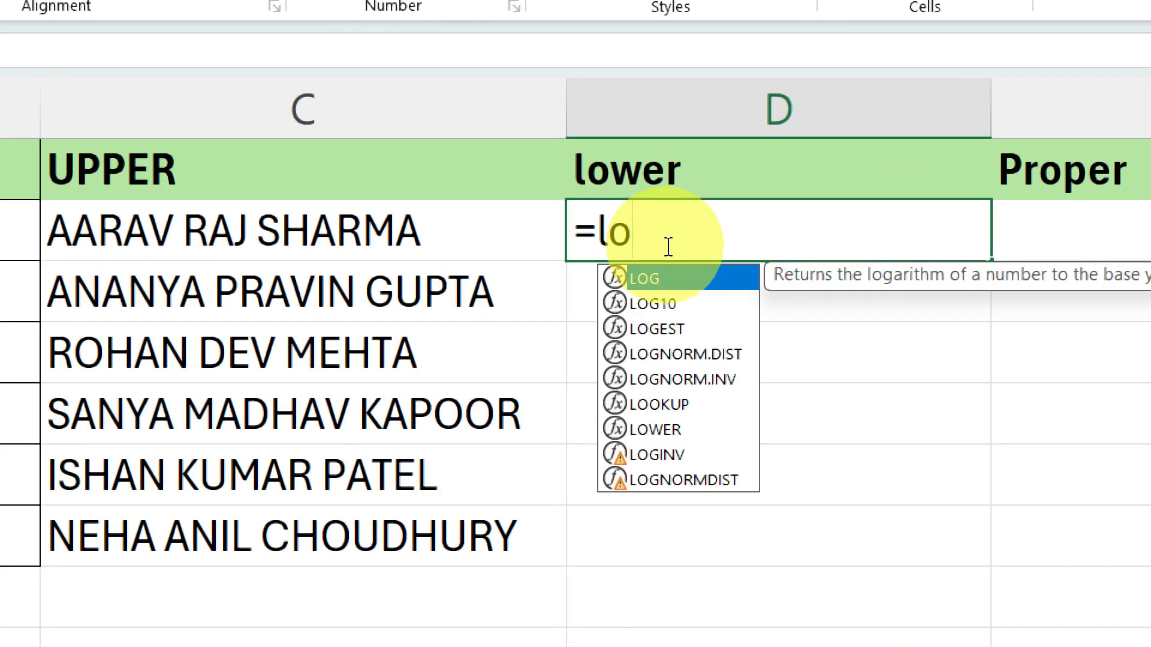
{"action": "type", "text": "w"}
{"action": "key", "text": "Tab"}
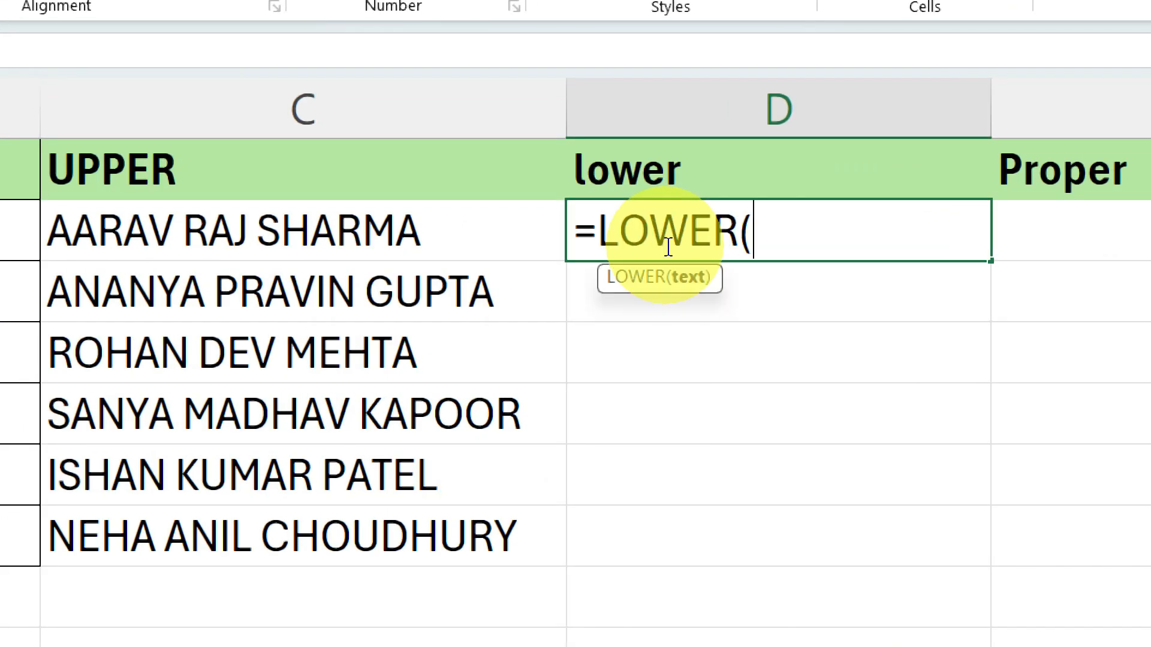
{"action": "left_click", "coordinate": [309, 235]}
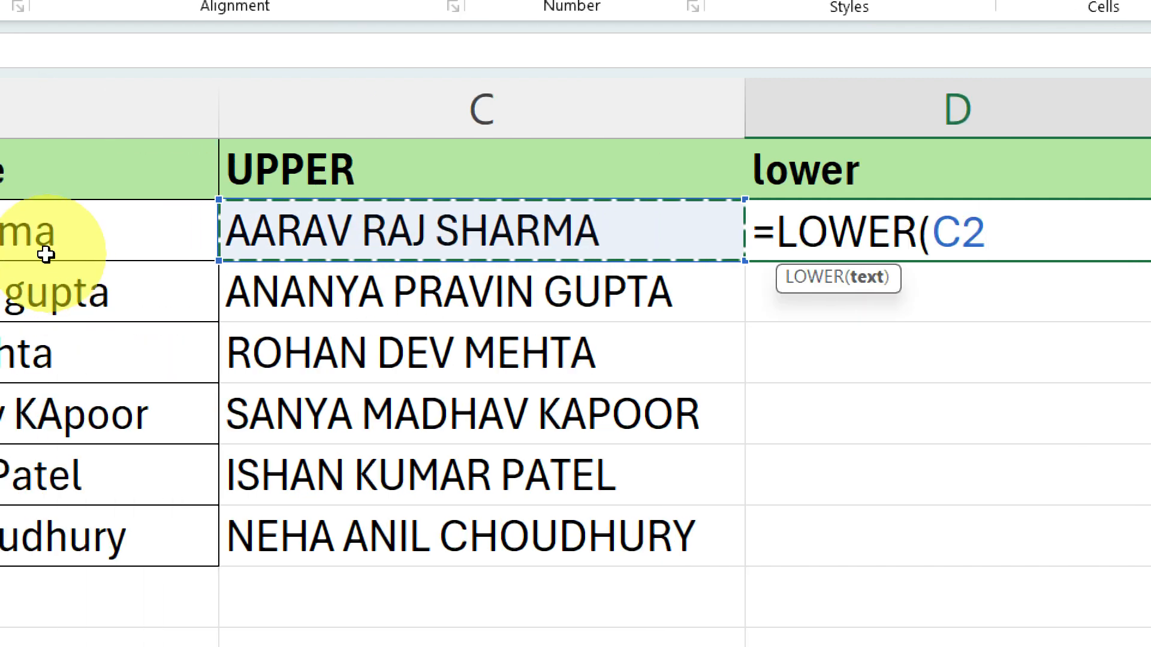
{"action": "left_click", "coordinate": [89, 229]}
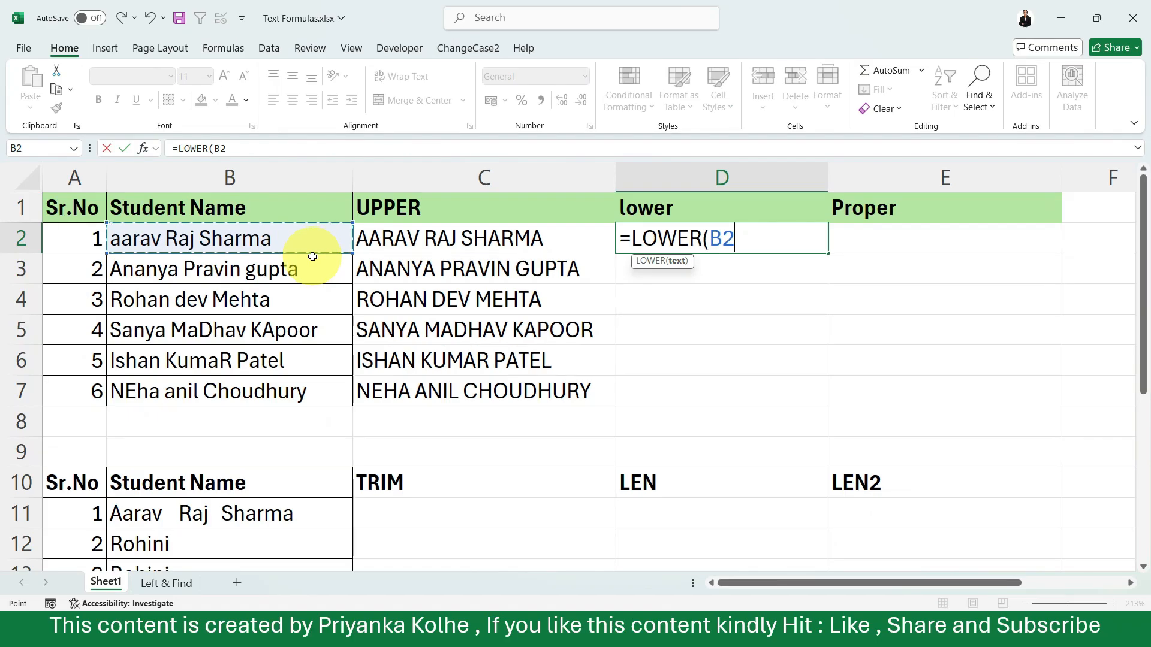
{"action": "key", "text": "Return"}
Fill the LOWER formula from D2 down through D7
{"action": "left_click", "coordinate": [662, 237]}
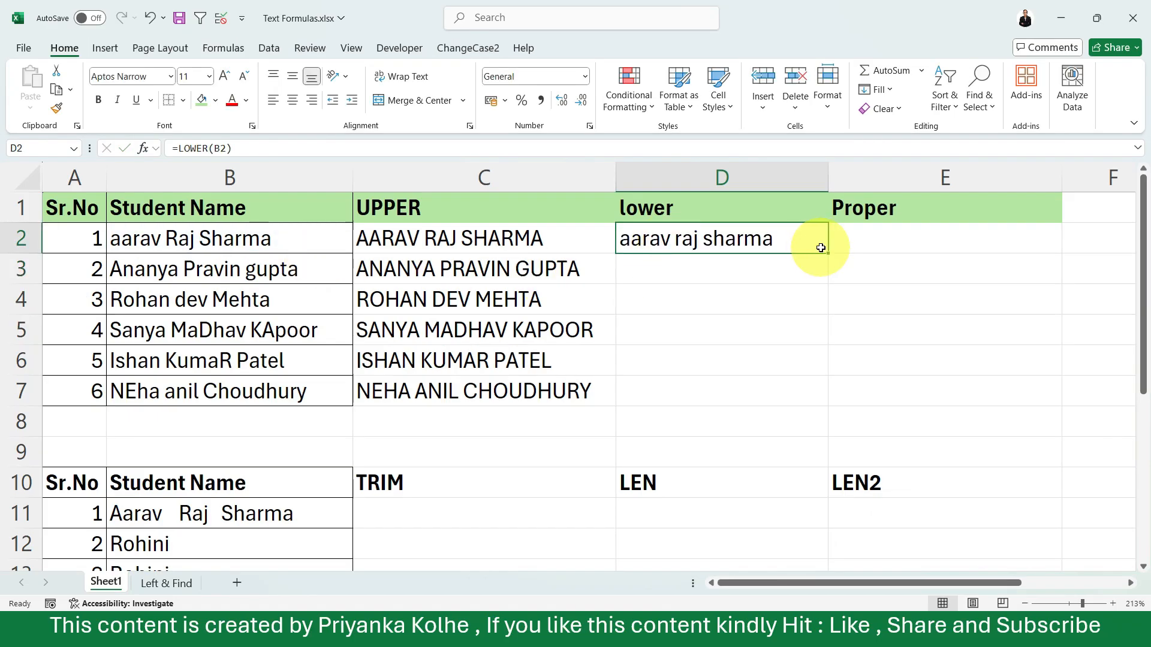
{"action": "double_click", "coordinate": [828, 253]}
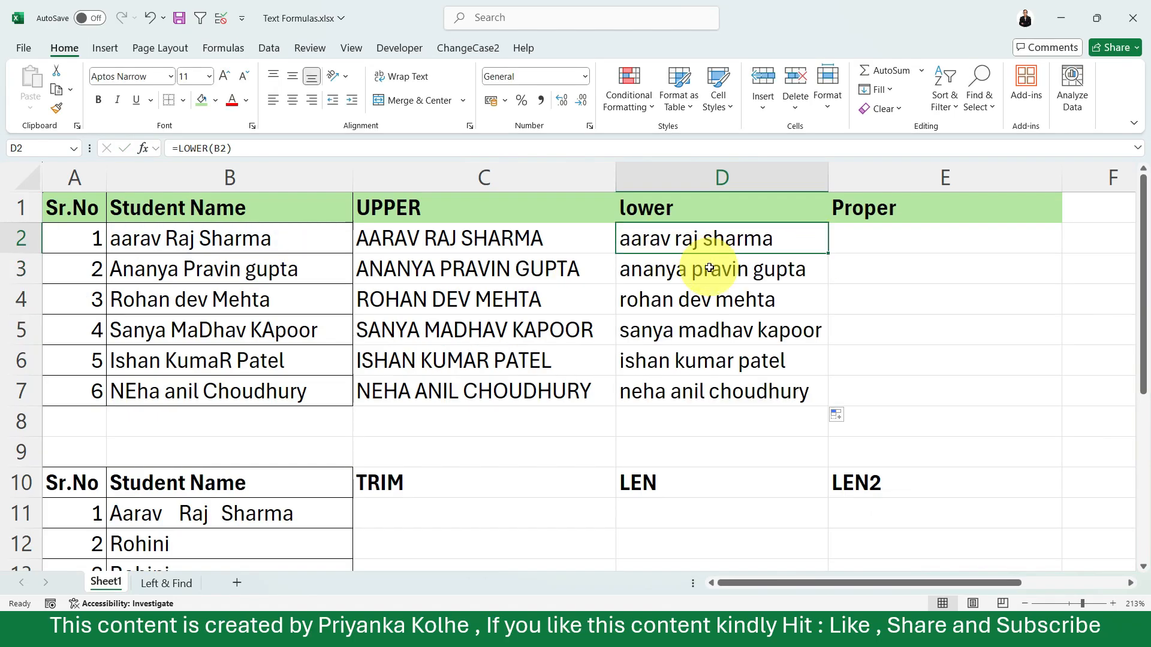
{"action": "left_click", "coordinate": [712, 299]}
{"action": "left_click", "coordinate": [713, 329]}
Enter the formula =PROPER(B2) in E2 to capitalize each word of the first student's name
{"action": "left_click", "coordinate": [870, 235]}
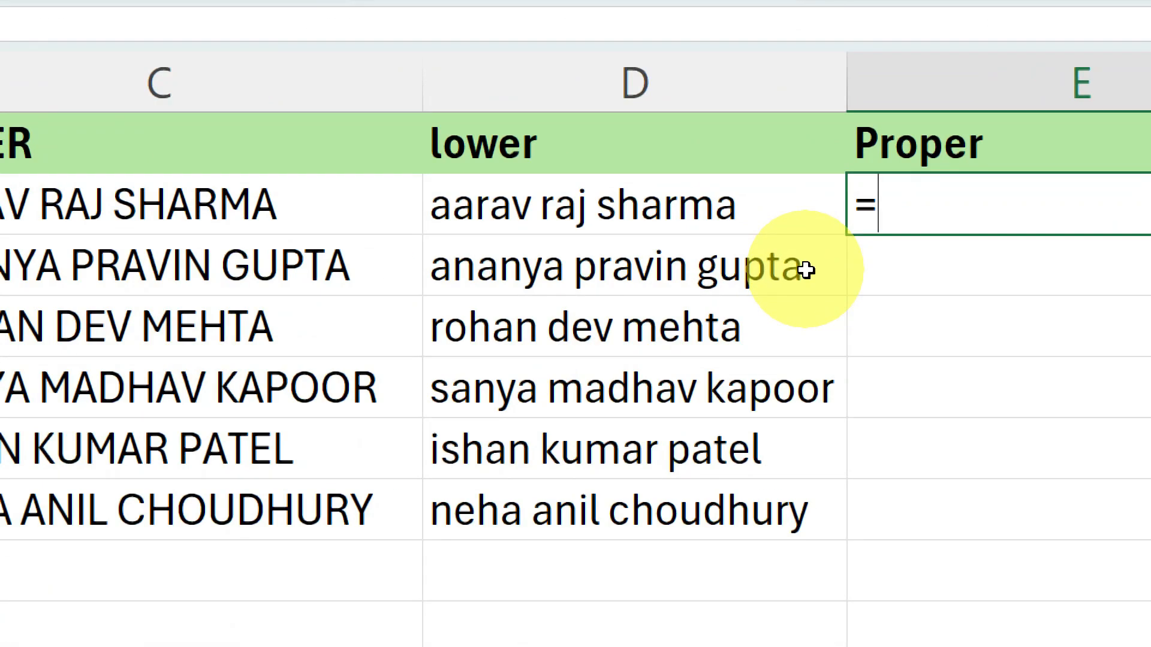
{"action": "type", "text": "p"}
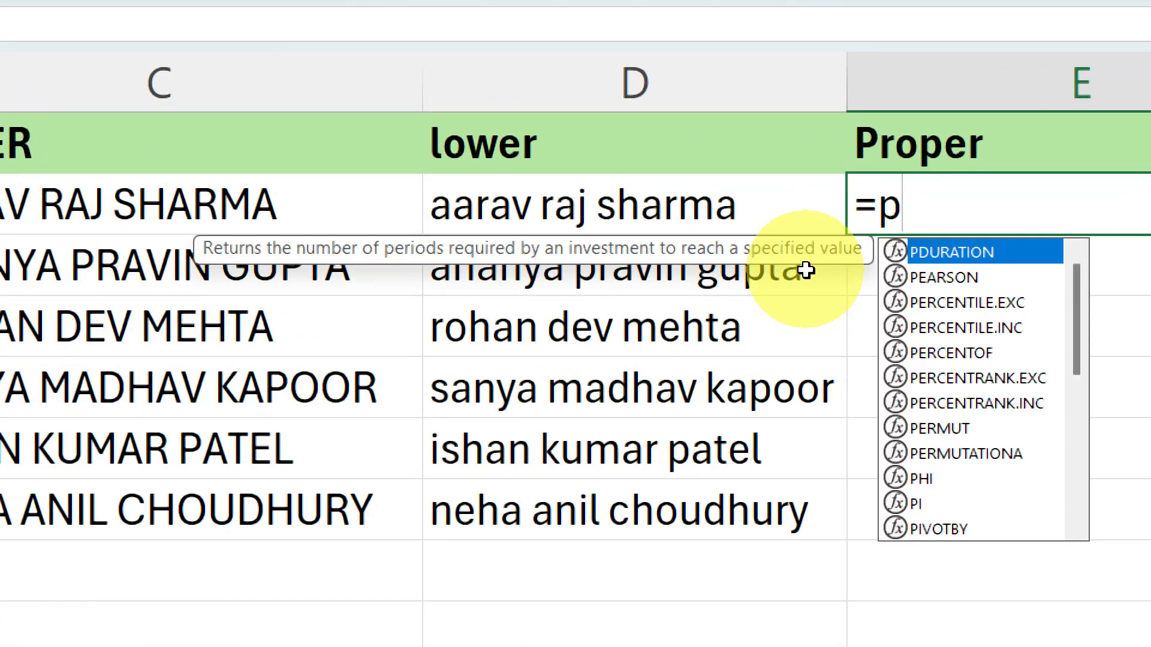
{"action": "type", "text": "ro"}
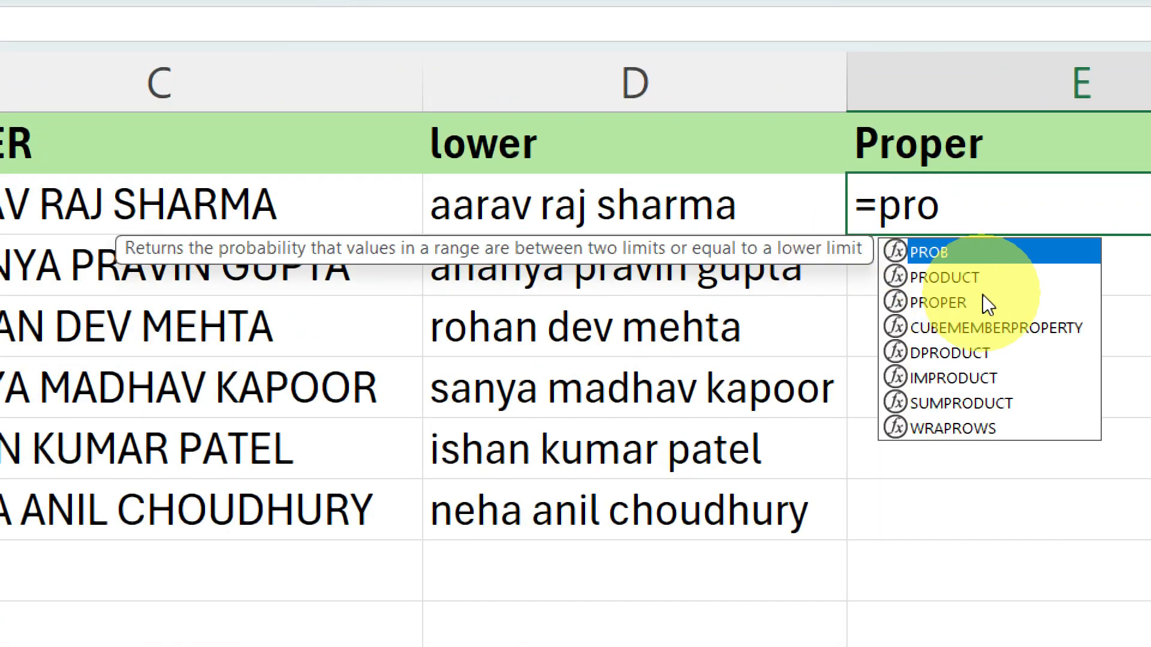
{"action": "type", "text": "p"}
{"action": "key", "text": "Tab"}
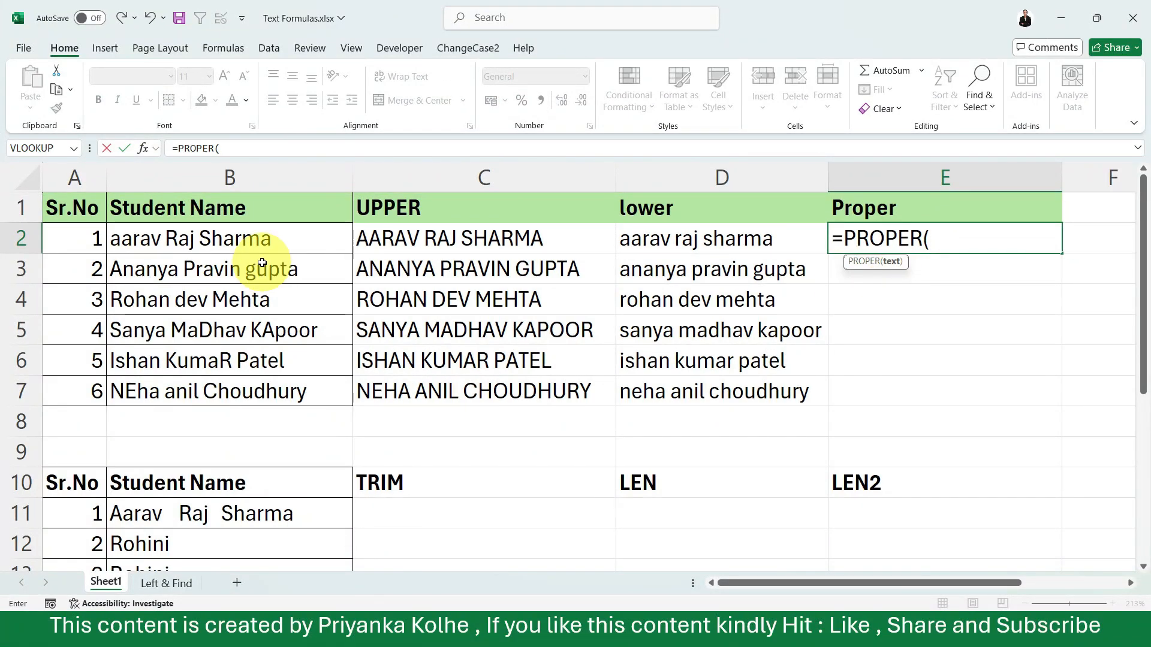
{"action": "left_click", "coordinate": [256, 238]}
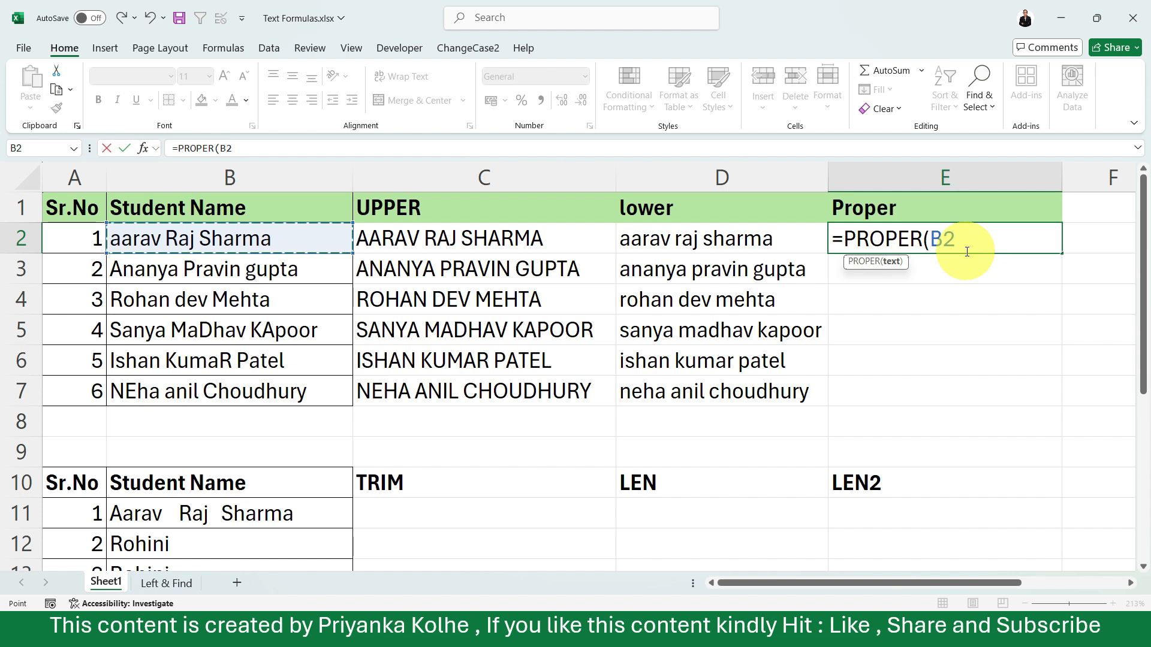
{"action": "key", "text": "Return"}
Fill the PROPER formula from E2 down through E7
{"action": "left_click", "coordinate": [950, 238]}
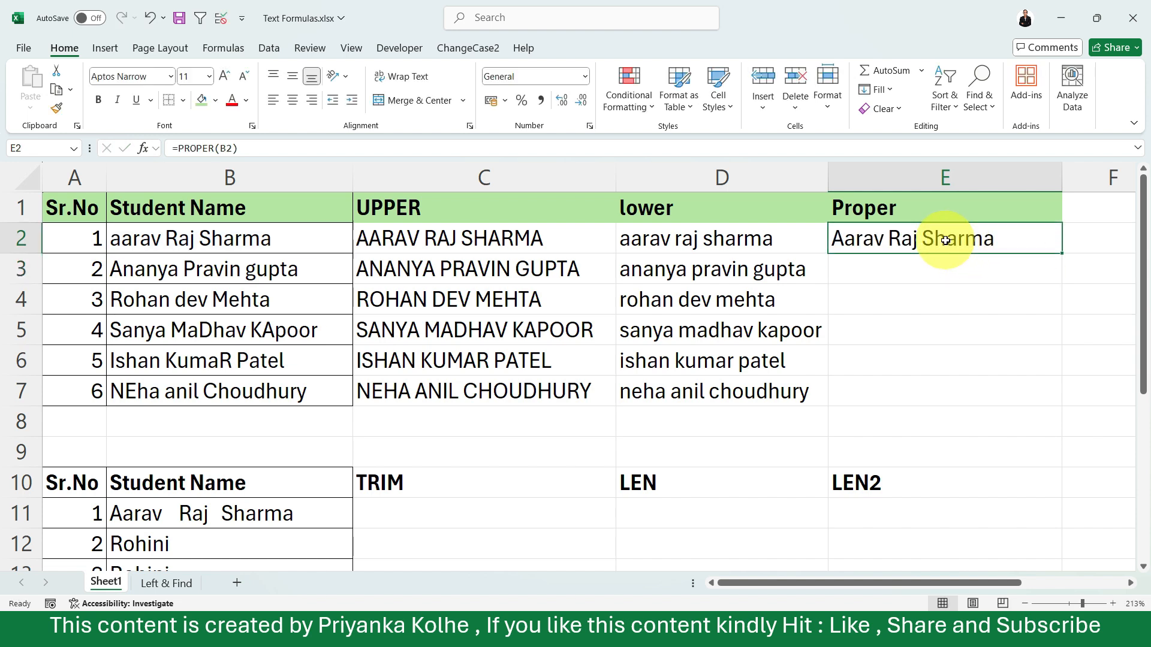
{"action": "double_click", "coordinate": [1046, 248]}
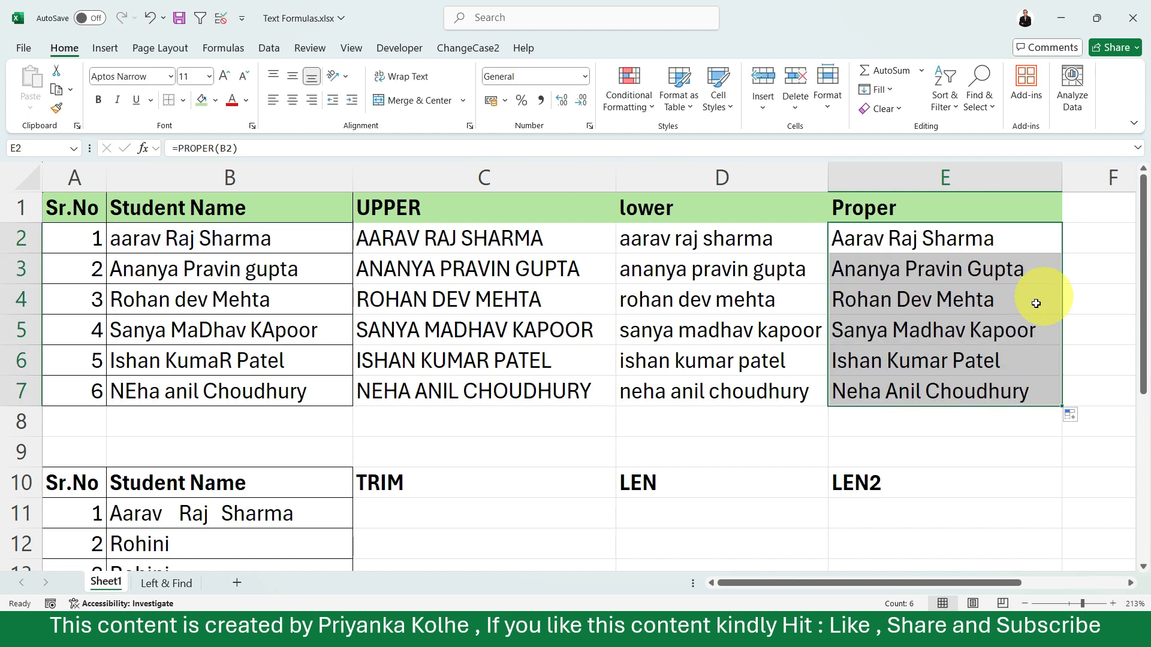
{"action": "left_click", "coordinate": [976, 301]}
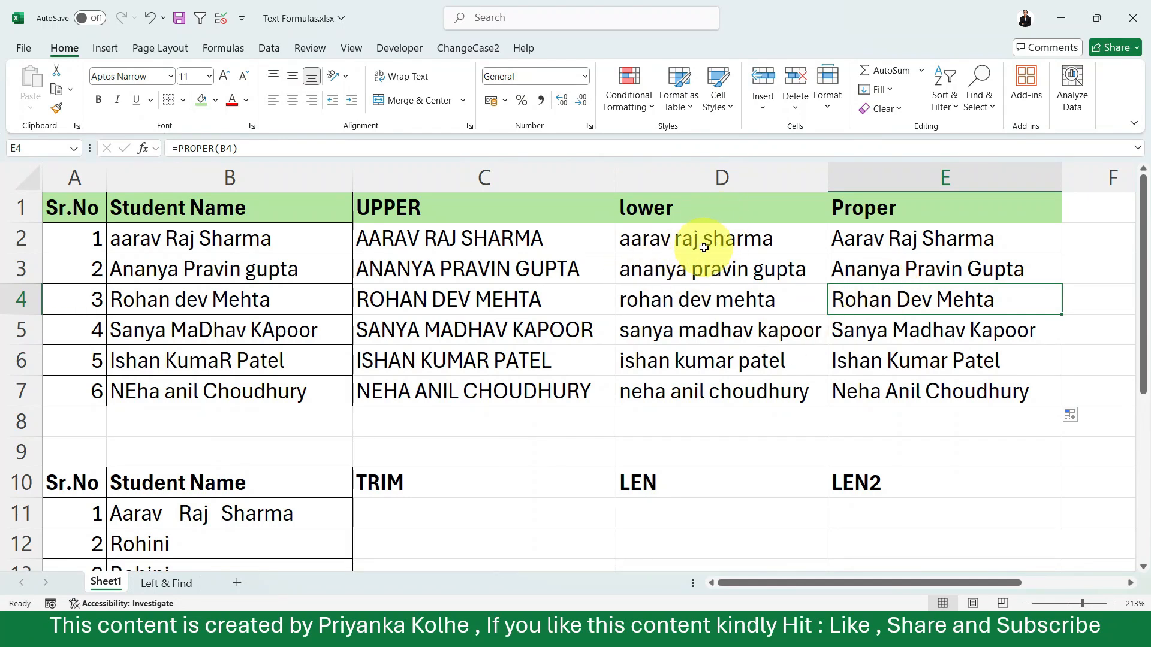
Try a regular paste of the Proper results E2:E7 starting at B18, and undo it
{"action": "left_click_drag", "start_coordinate": [851, 238], "coordinate": [878, 389]}
{"action": "key", "text": "ctrl+c"}
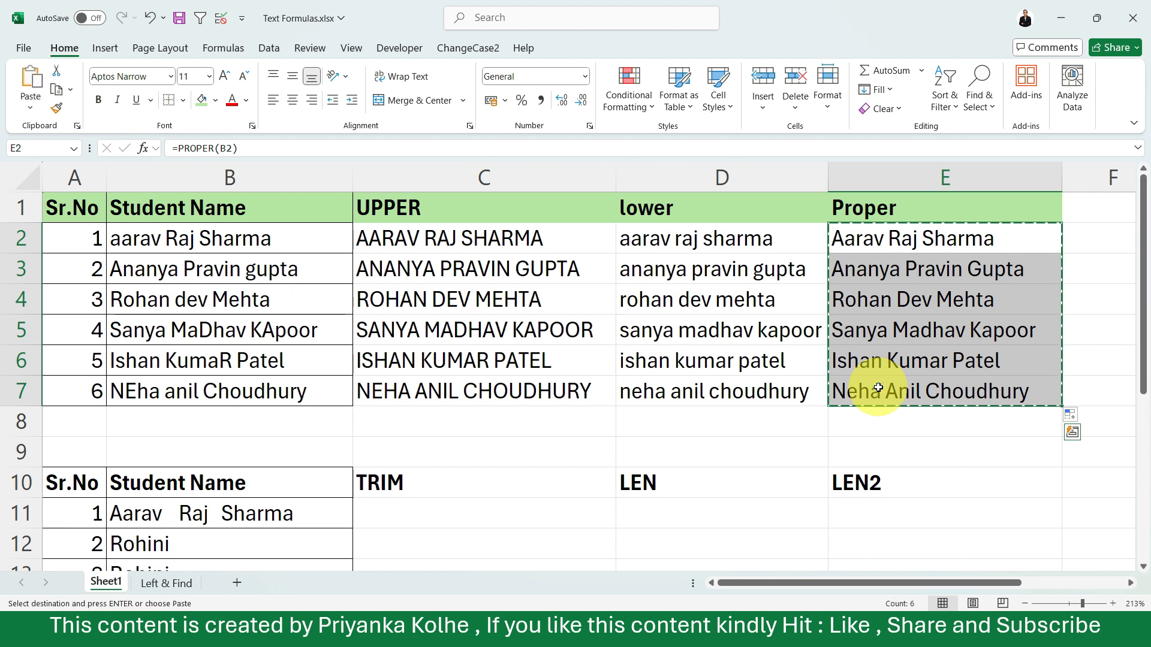
{"action": "scroll", "coordinate": [878, 388], "scroll_direction": "down", "scroll_amount": 4}
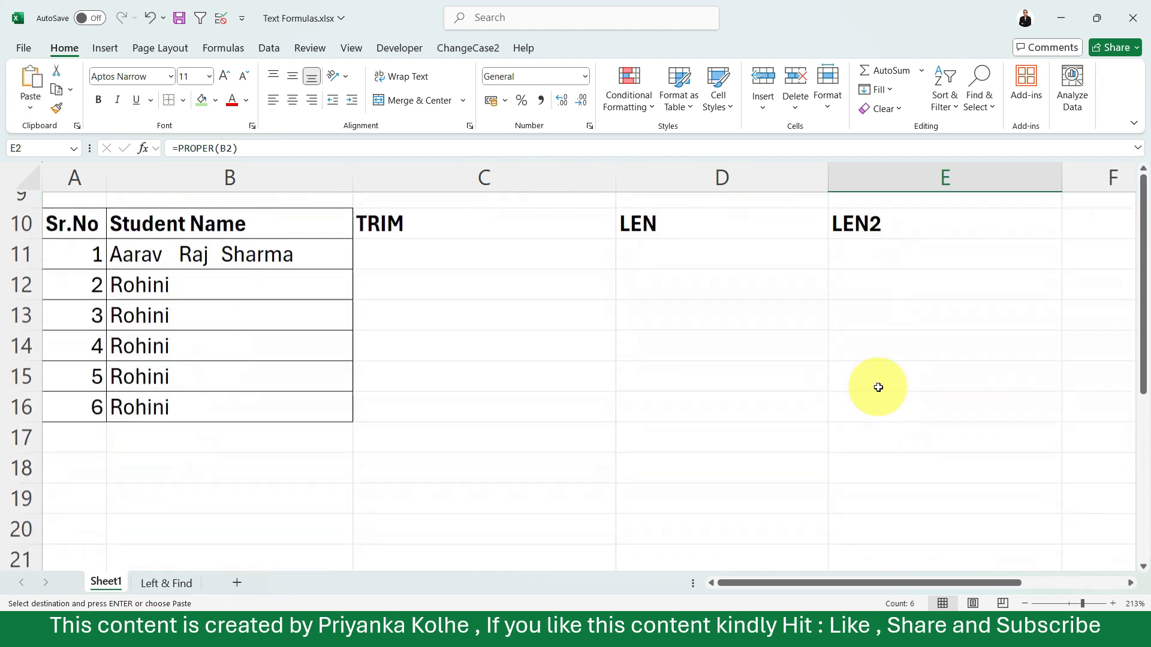
{"action": "left_click", "coordinate": [226, 312]}
{"action": "key", "text": "ctrl+v"}
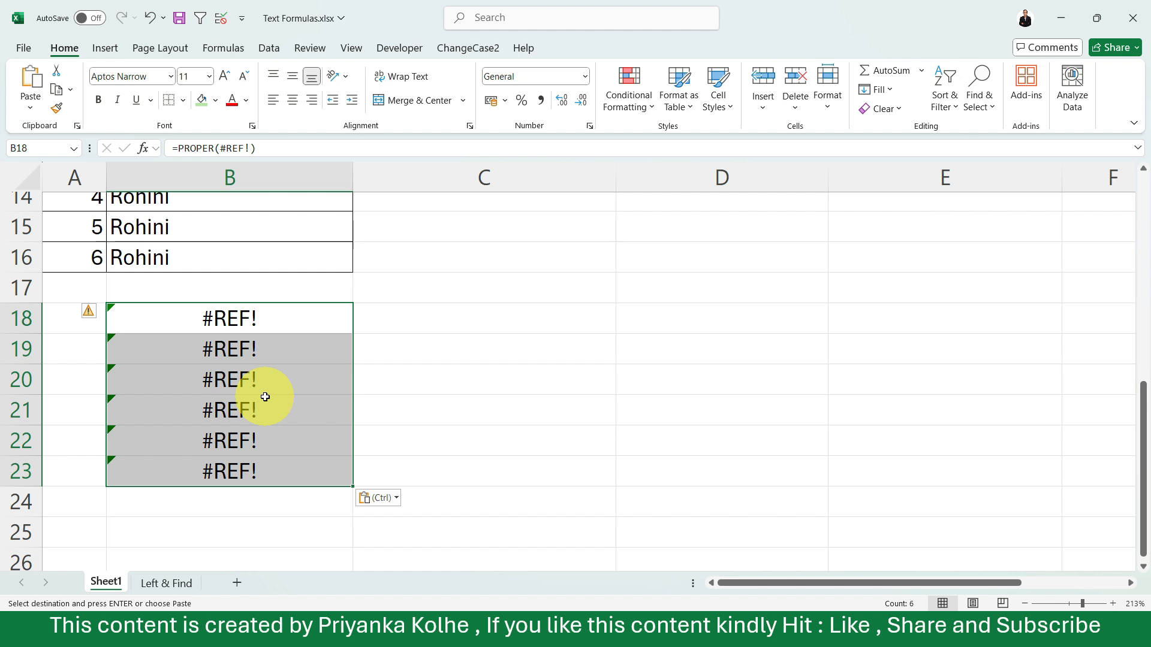
{"action": "key", "text": "ctrl+z"}
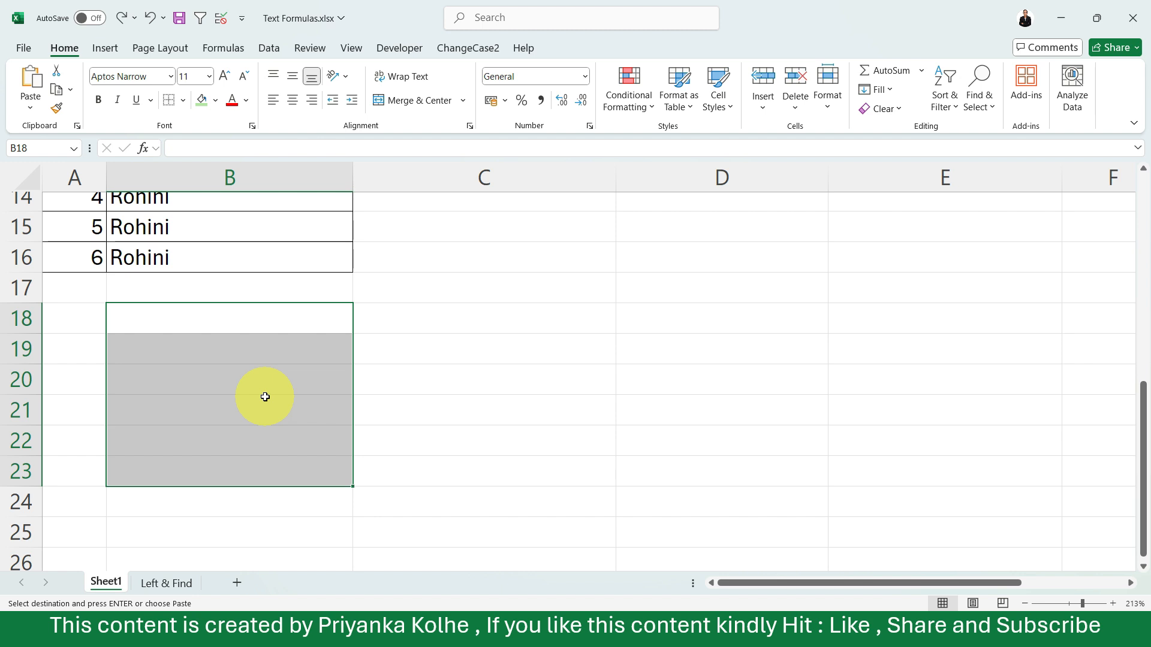
{"action": "scroll", "coordinate": [265, 397], "scroll_direction": "up", "scroll_amount": 5}
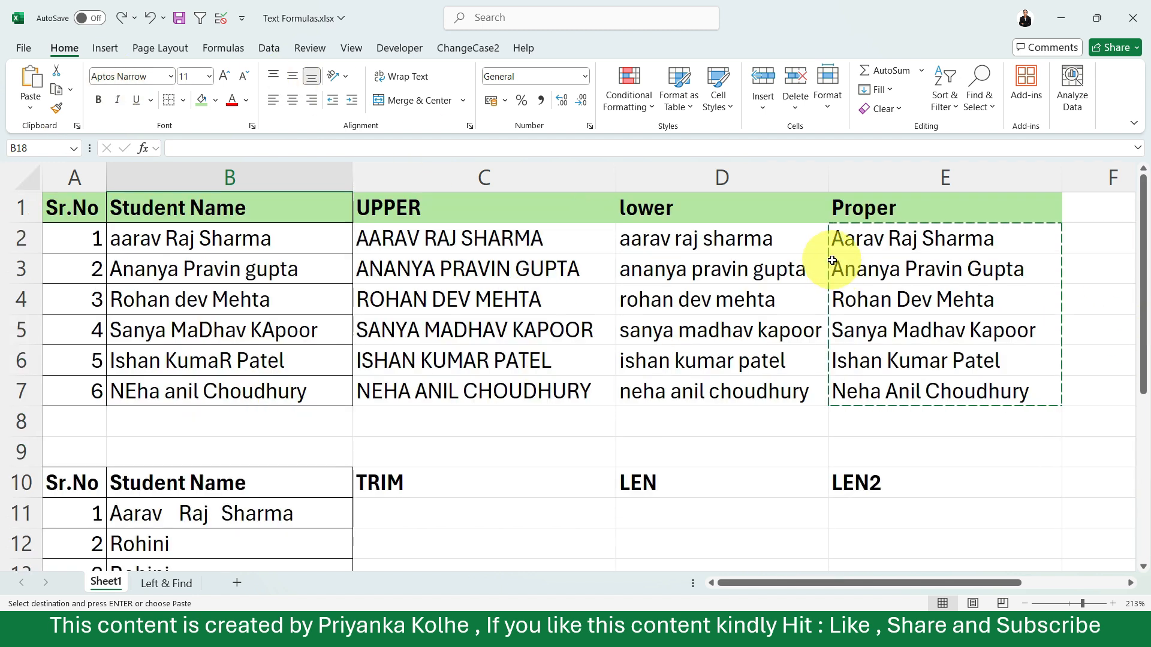
Copy the Proper results E2:E7 and paste them as values only starting at B18
{"action": "left_click", "coordinate": [893, 245]}
{"action": "key", "text": "Escape"}
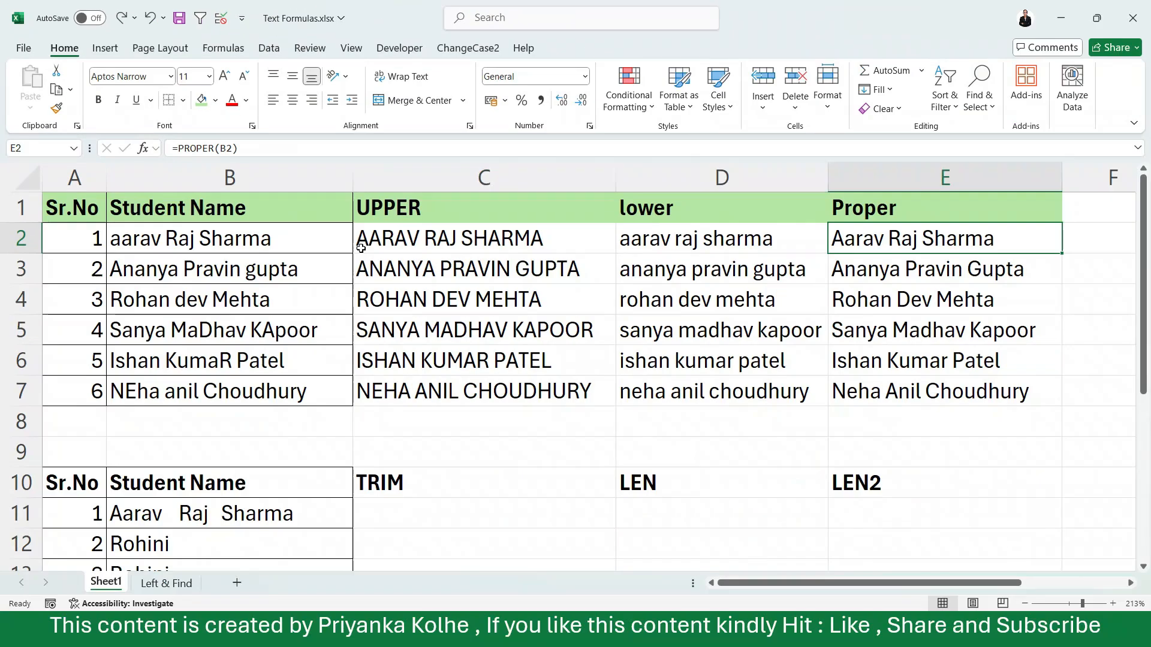
{"action": "left_click", "coordinate": [360, 248]}
{"action": "left_click_drag", "start_coordinate": [913, 254], "coordinate": [923, 387]}
{"action": "key", "text": "ctrl+c"}
{"action": "scroll", "coordinate": [922, 387], "scroll_direction": "down", "scroll_amount": 3}
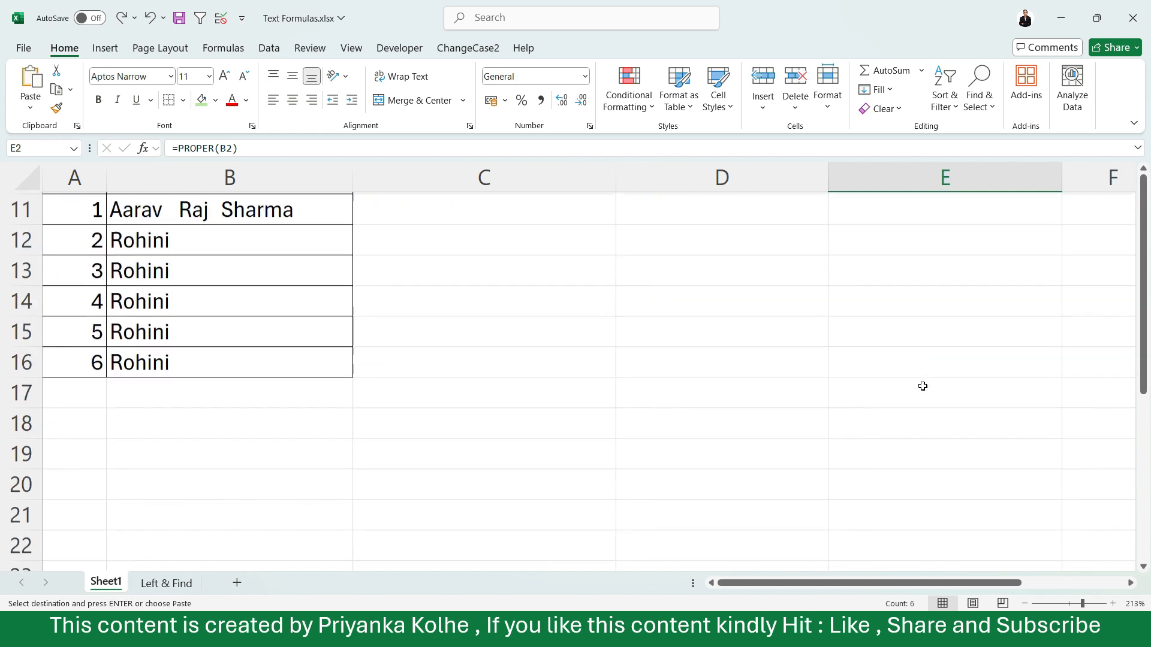
{"action": "left_click", "coordinate": [151, 408]}
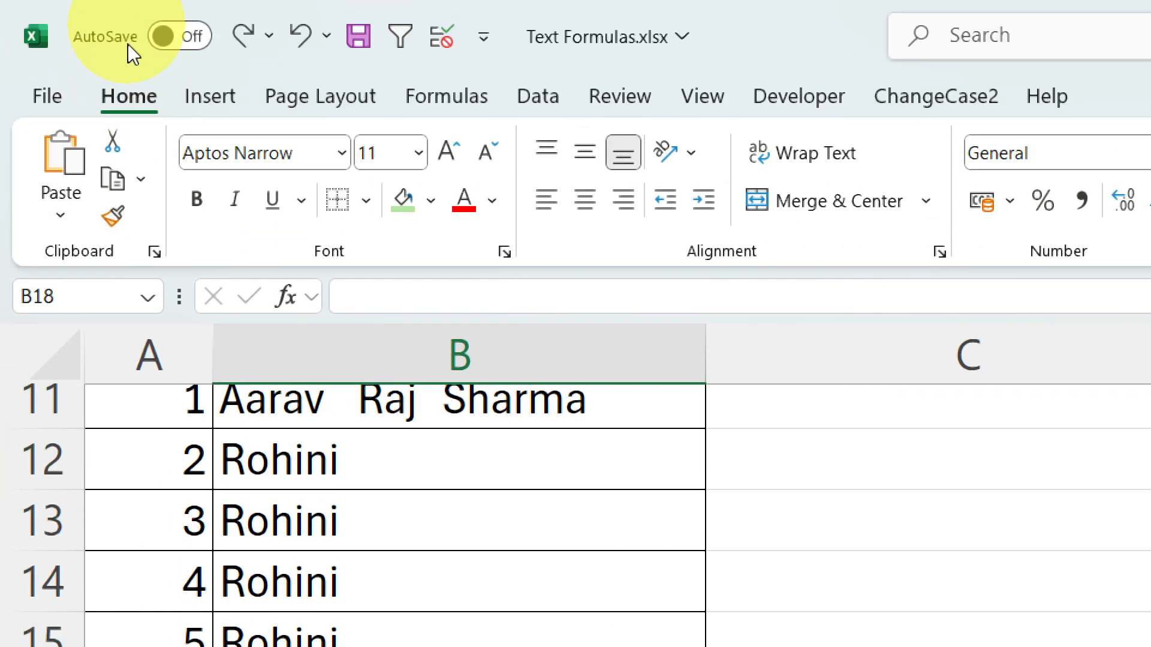
{"action": "left_click", "coordinate": [56, 214]}
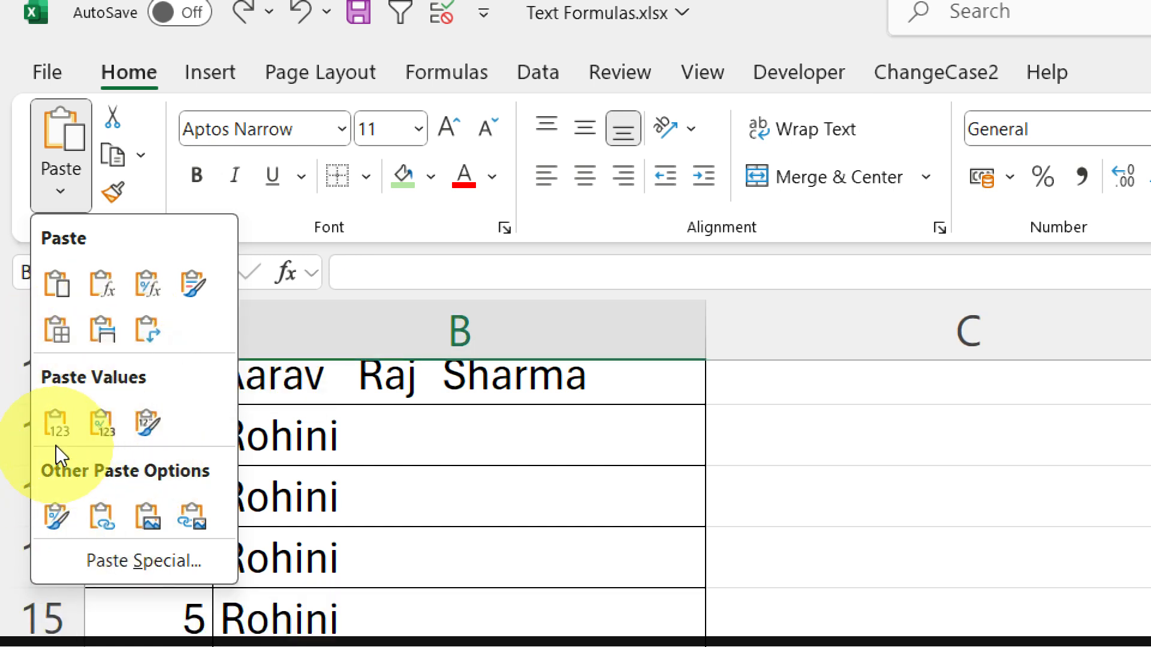
{"action": "left_click", "coordinate": [53, 425]}
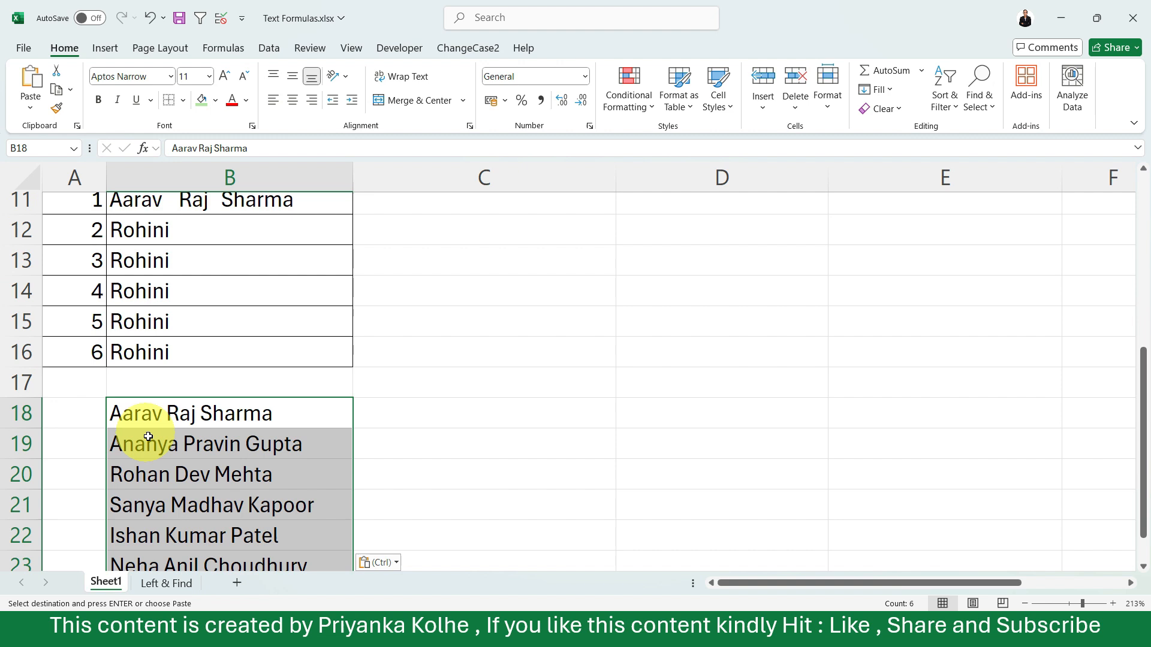
Compare the contents of the pasted cells from B18 down with the formulas in the Proper and lower columns
{"action": "left_click", "coordinate": [153, 447]}
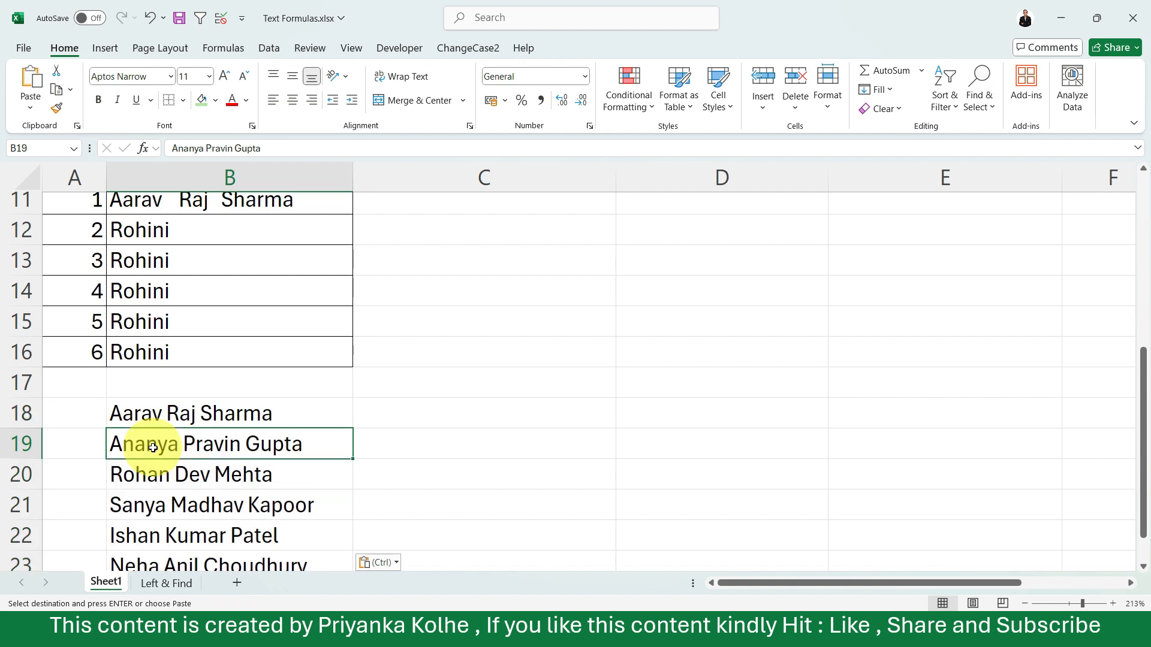
{"action": "left_click", "coordinate": [153, 411]}
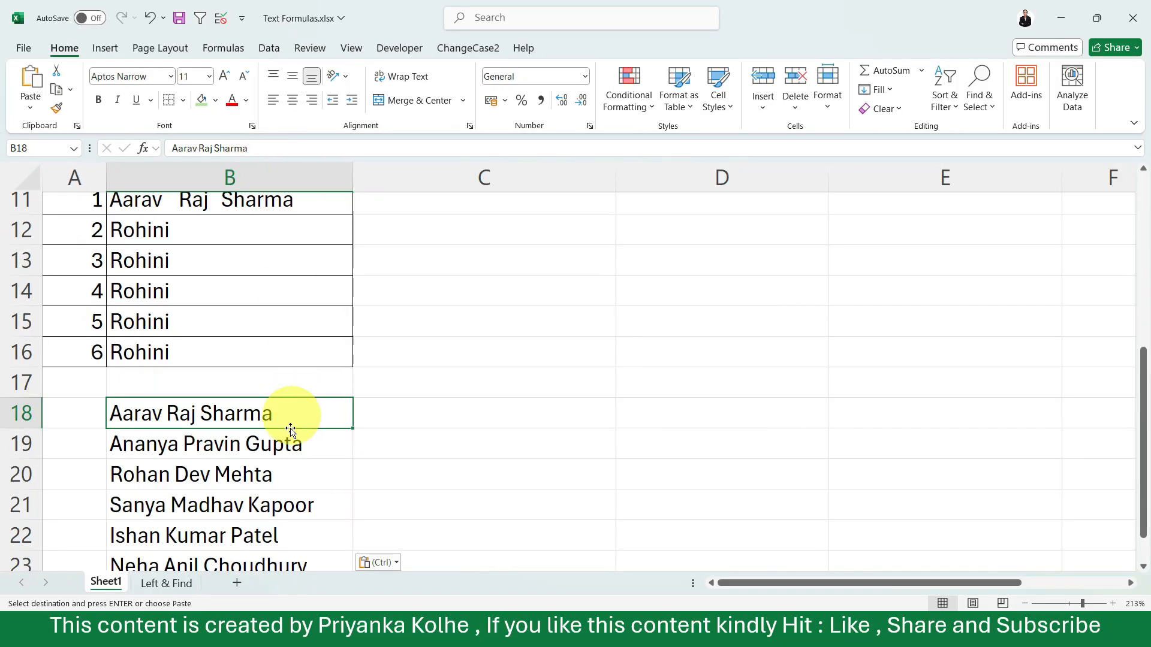
{"action": "key", "text": "Down"}
{"action": "key", "text": "Down"}
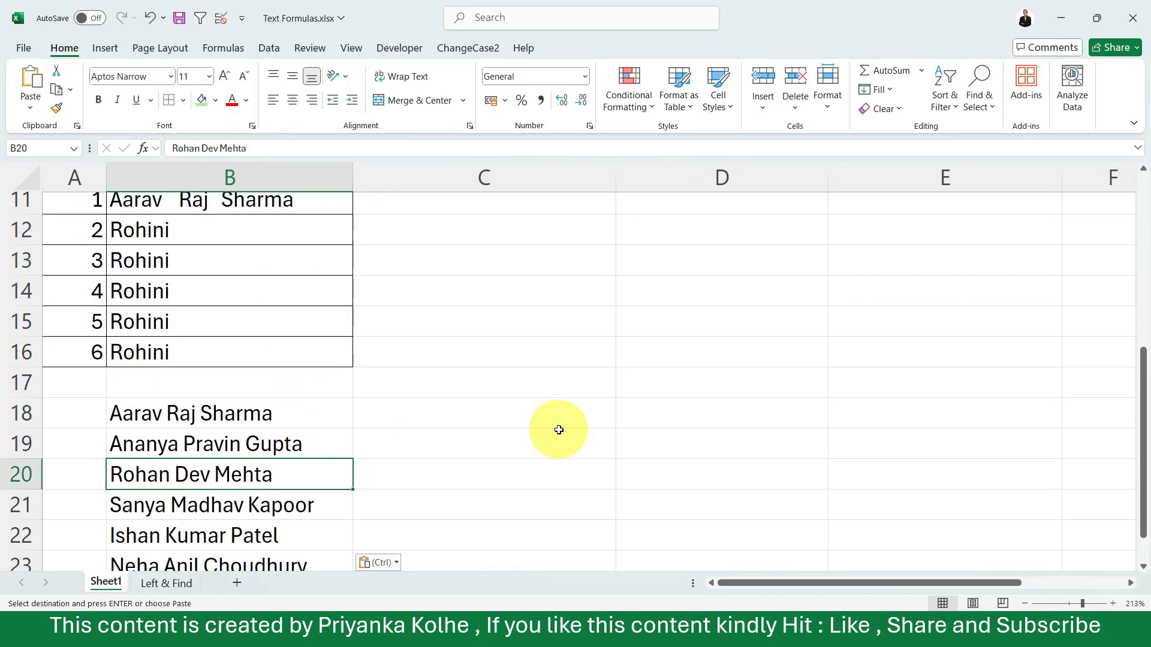
{"action": "scroll", "coordinate": [558, 429], "scroll_direction": "up", "scroll_amount": 4}
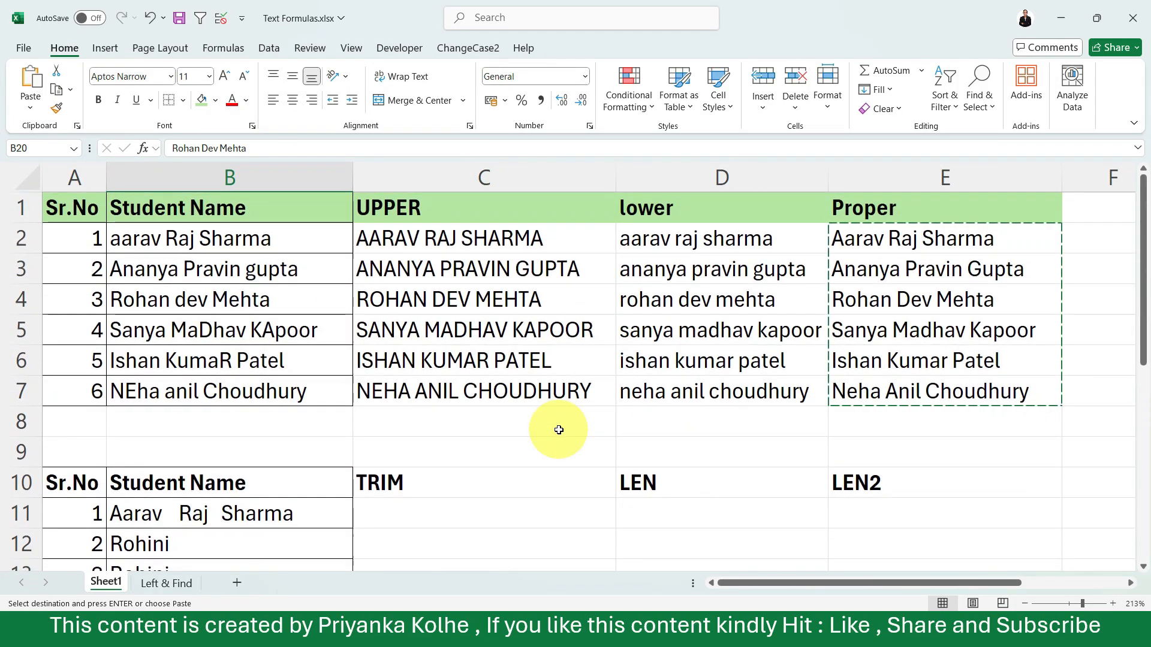
{"action": "scroll", "coordinate": [558, 430], "scroll_direction": "down", "scroll_amount": 4}
{"action": "key", "text": "Escape"}
{"action": "scroll", "coordinate": [662, 416], "scroll_direction": "up", "scroll_amount": 4}
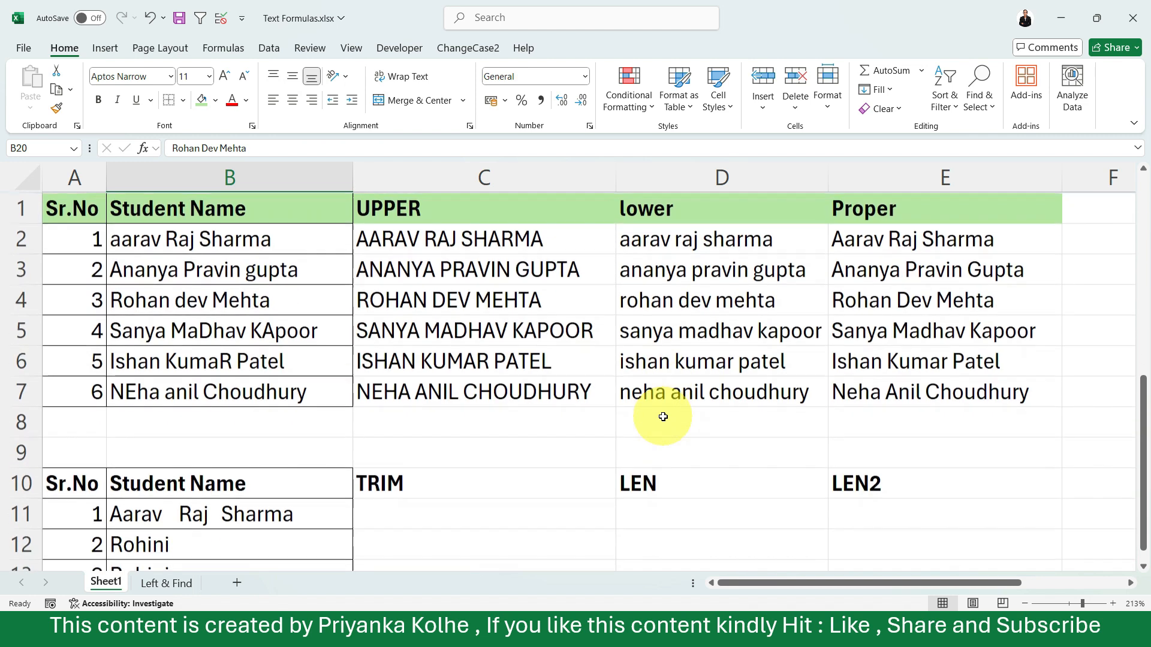
{"action": "left_click", "coordinate": [873, 335]}
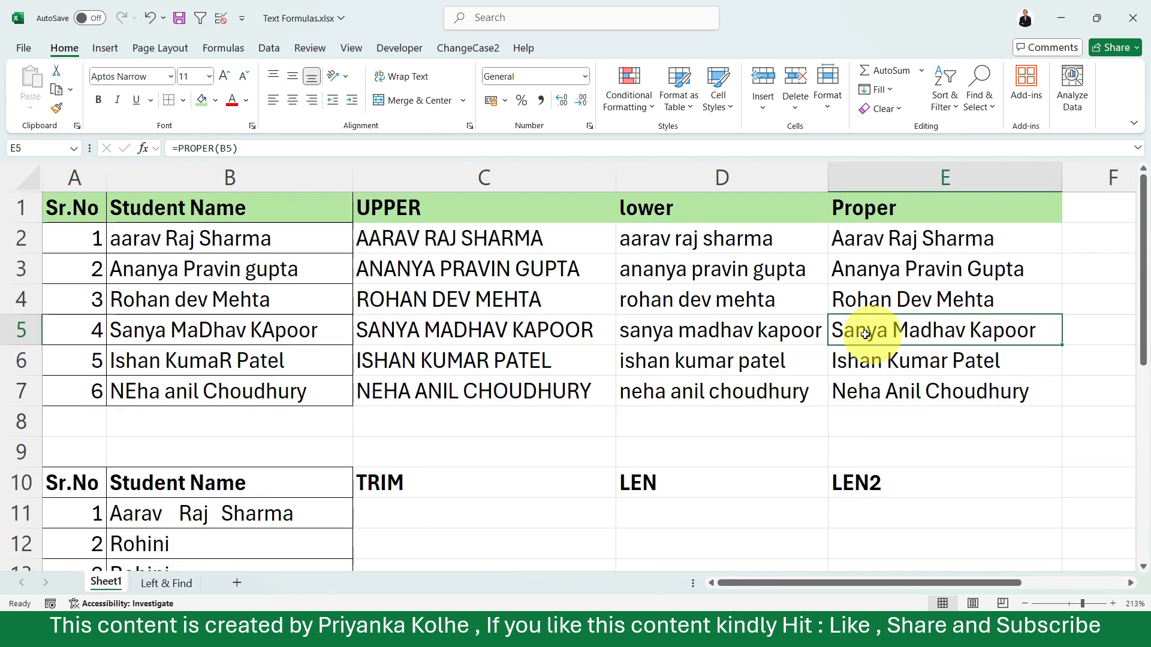
{"action": "left_click", "coordinate": [727, 301]}
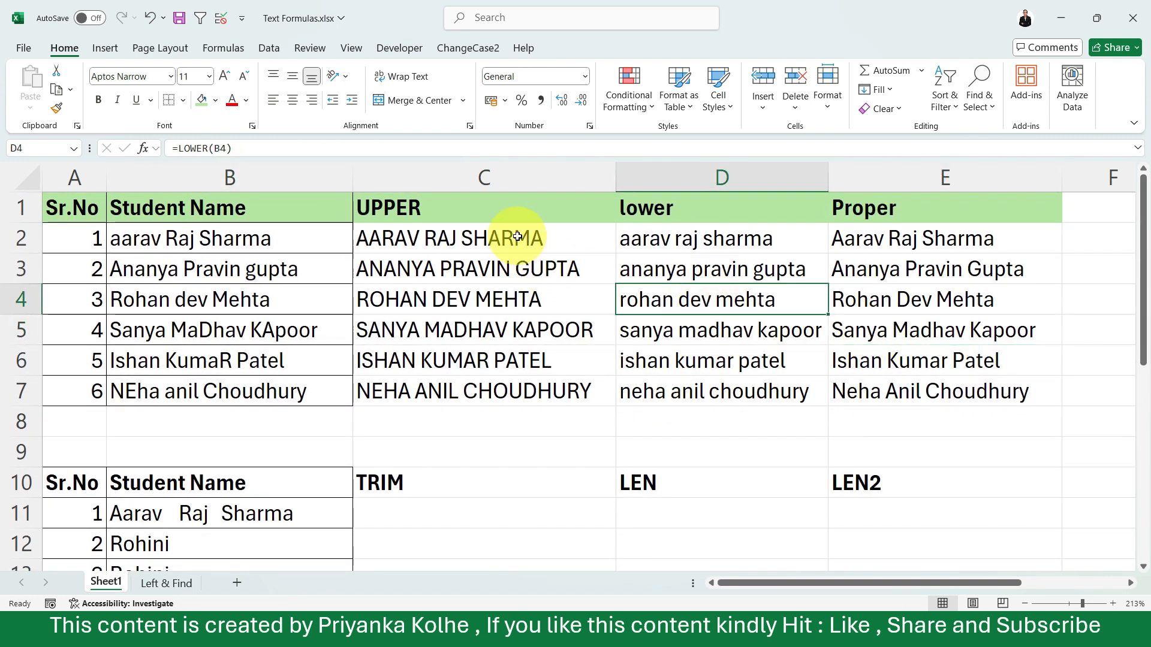
Enter =TRIM(B11) in C11 under the TRIM heading to remove the extra spaces from the first student name
{"action": "scroll", "coordinate": [517, 237], "scroll_direction": "down", "scroll_amount": 5}
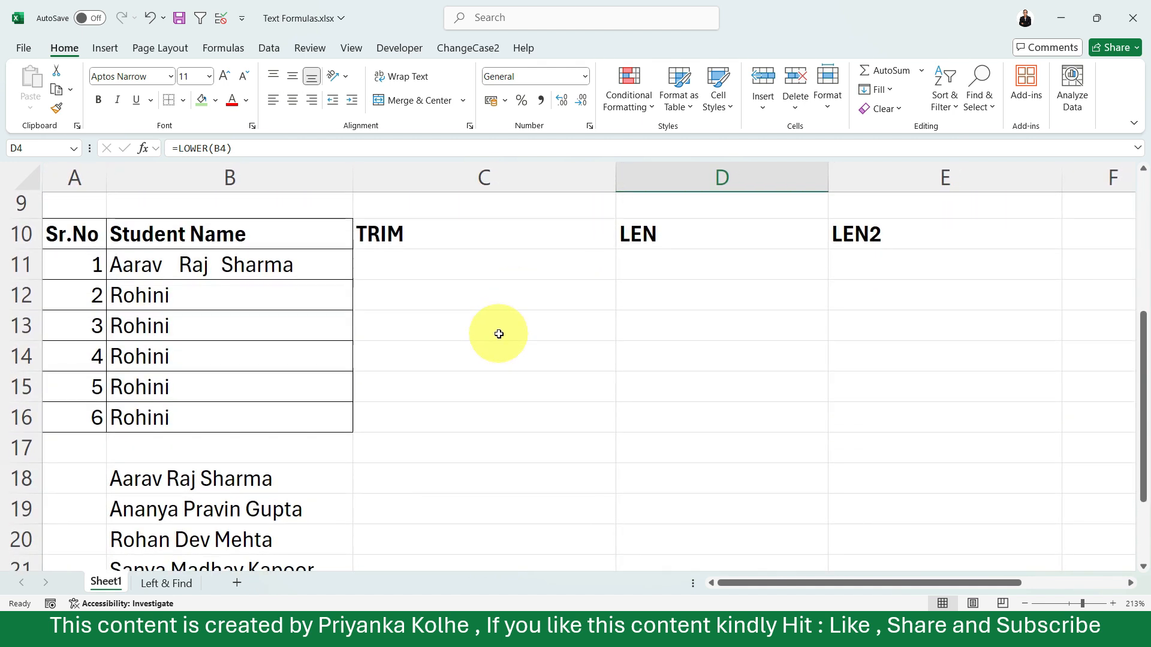
{"action": "left_click", "coordinate": [425, 261]}
{"action": "left_click", "coordinate": [223, 265]}
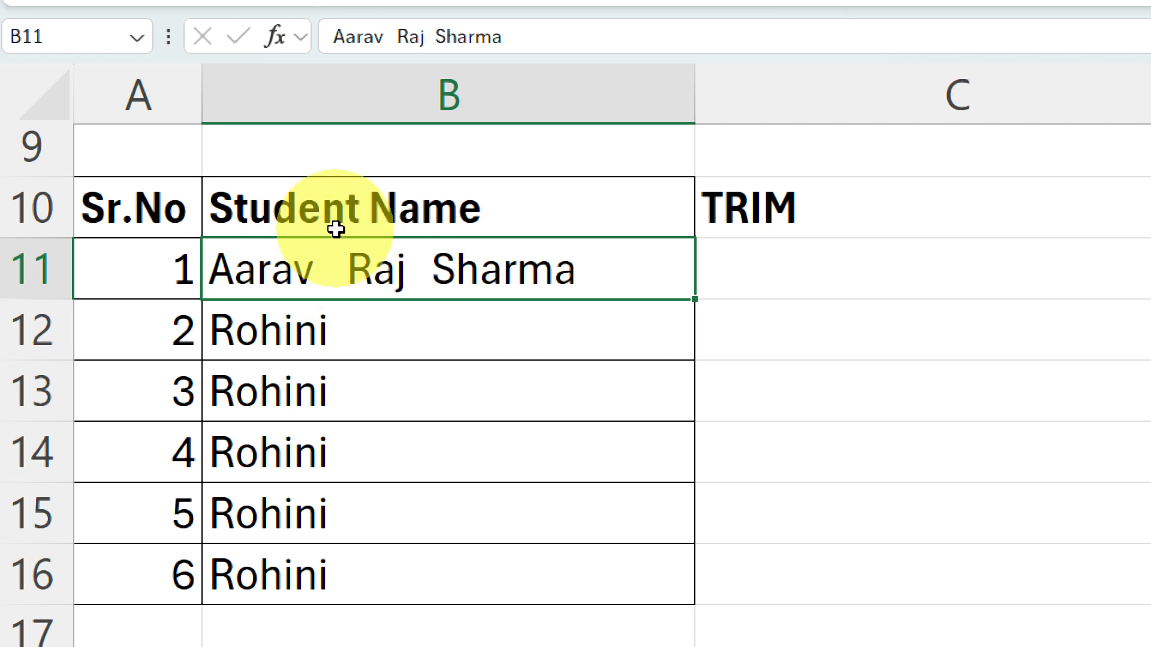
{"action": "double_click", "coordinate": [605, 277]}
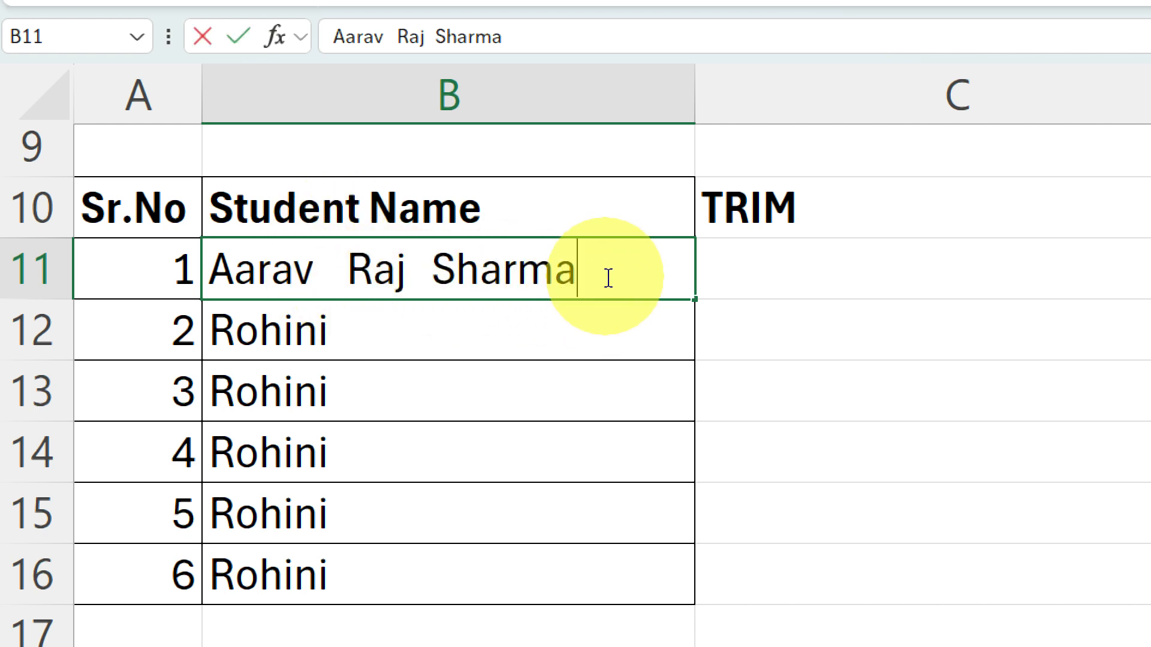
{"action": "left_click", "coordinate": [480, 323]}
{"action": "left_click", "coordinate": [433, 266]}
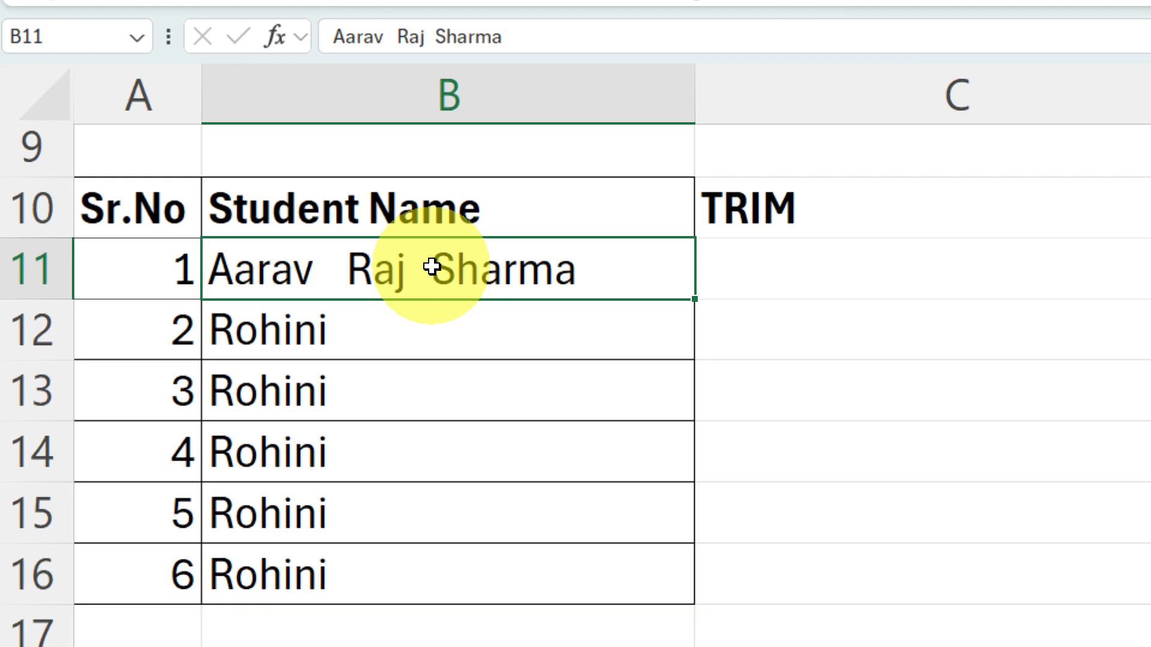
{"action": "left_click", "coordinate": [765, 264]}
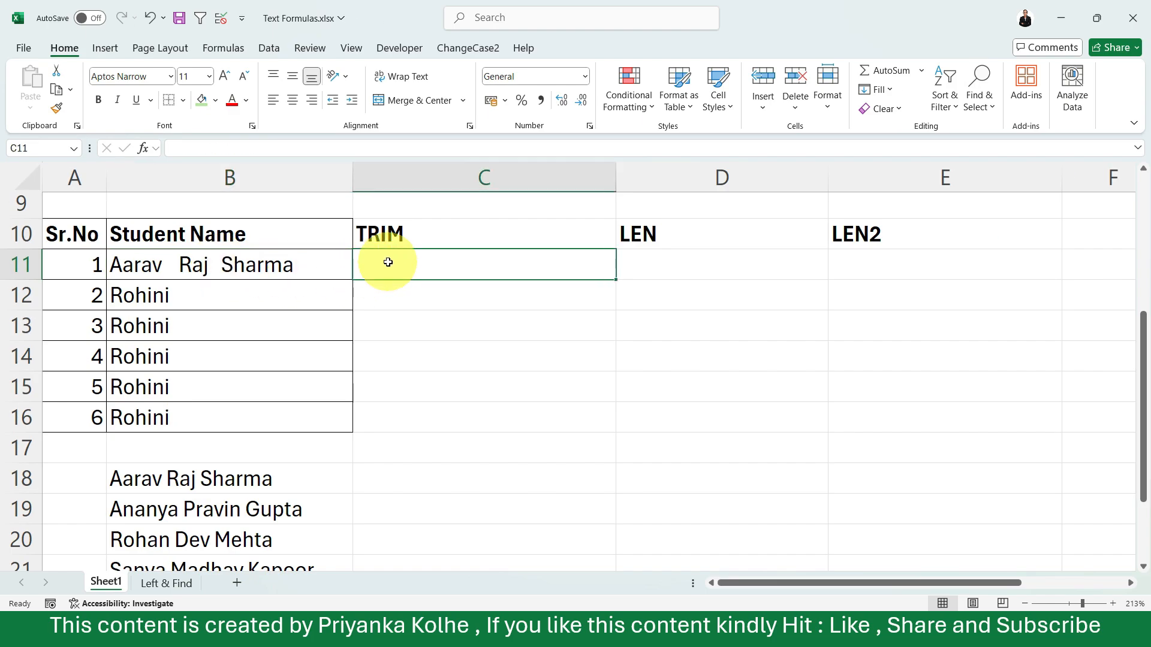
{"action": "type", "text": "=trim"}
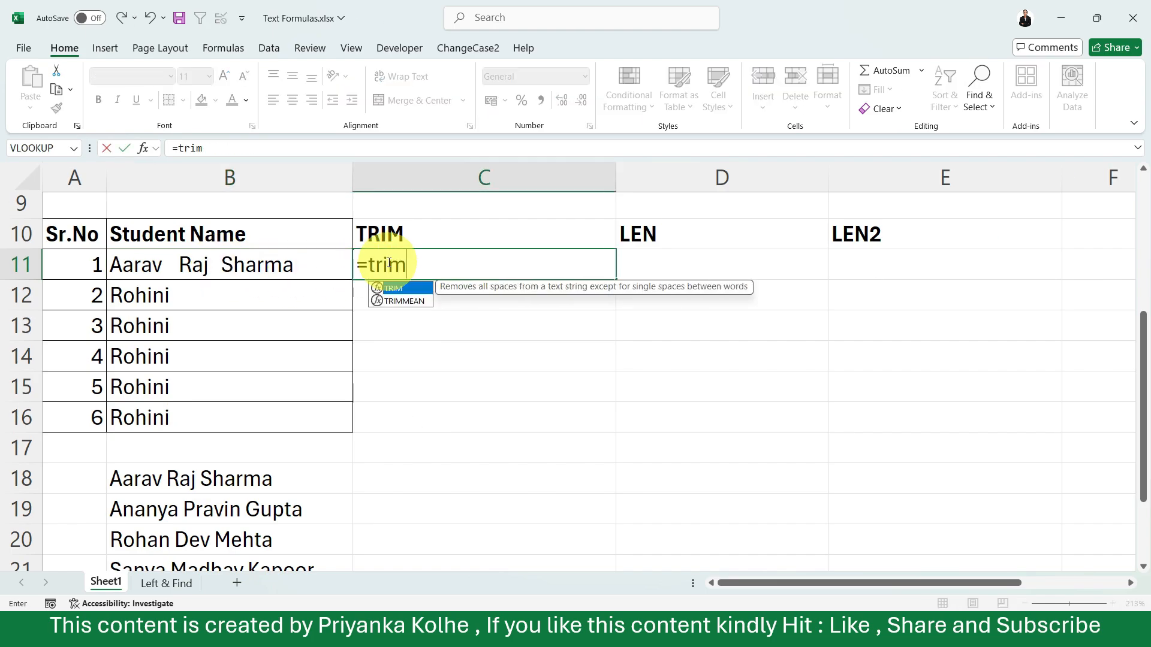
{"action": "key", "text": "Tab"}
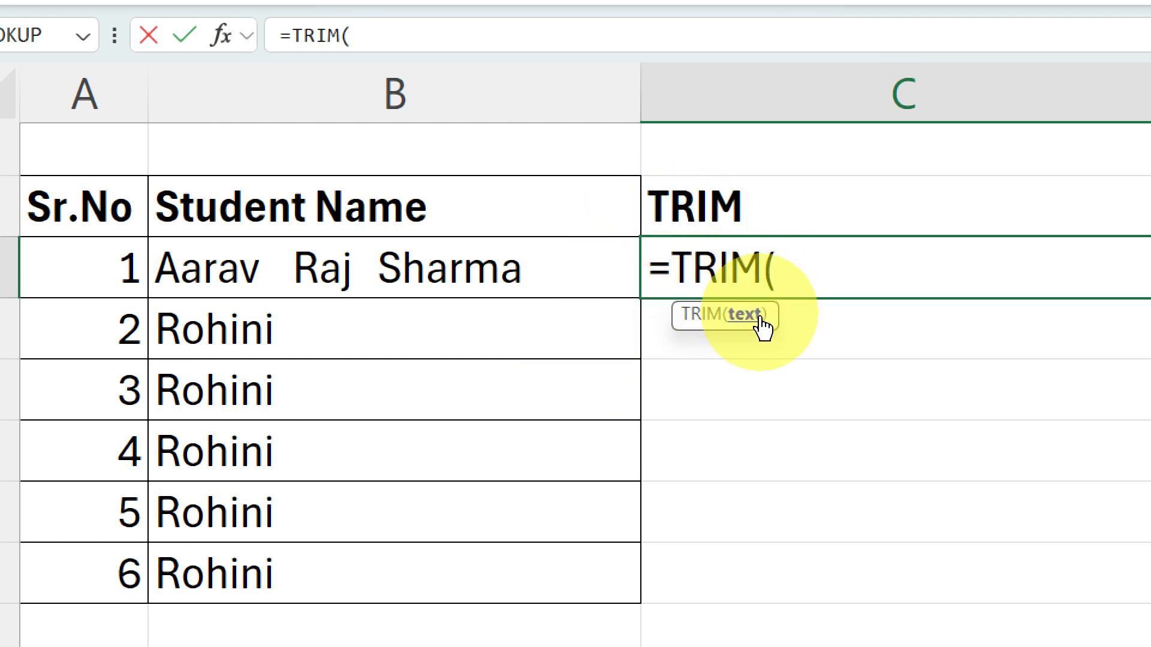
{"action": "left_click", "coordinate": [490, 276]}
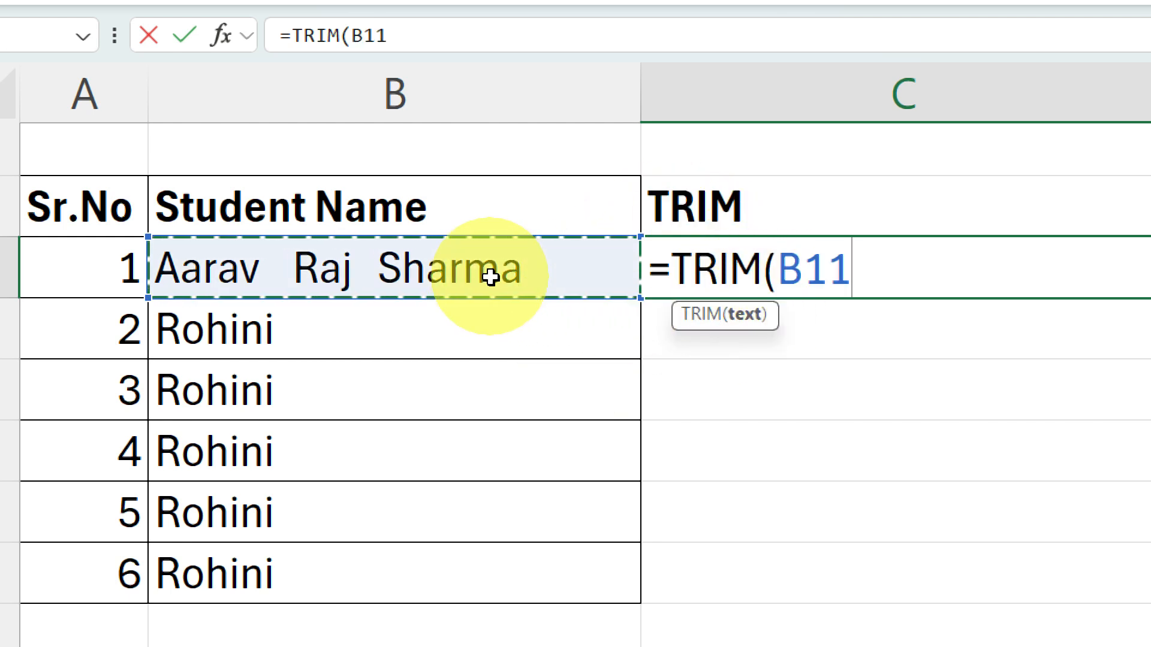
{"action": "key", "text": "Return"}
{"action": "left_click", "coordinate": [890, 274]}
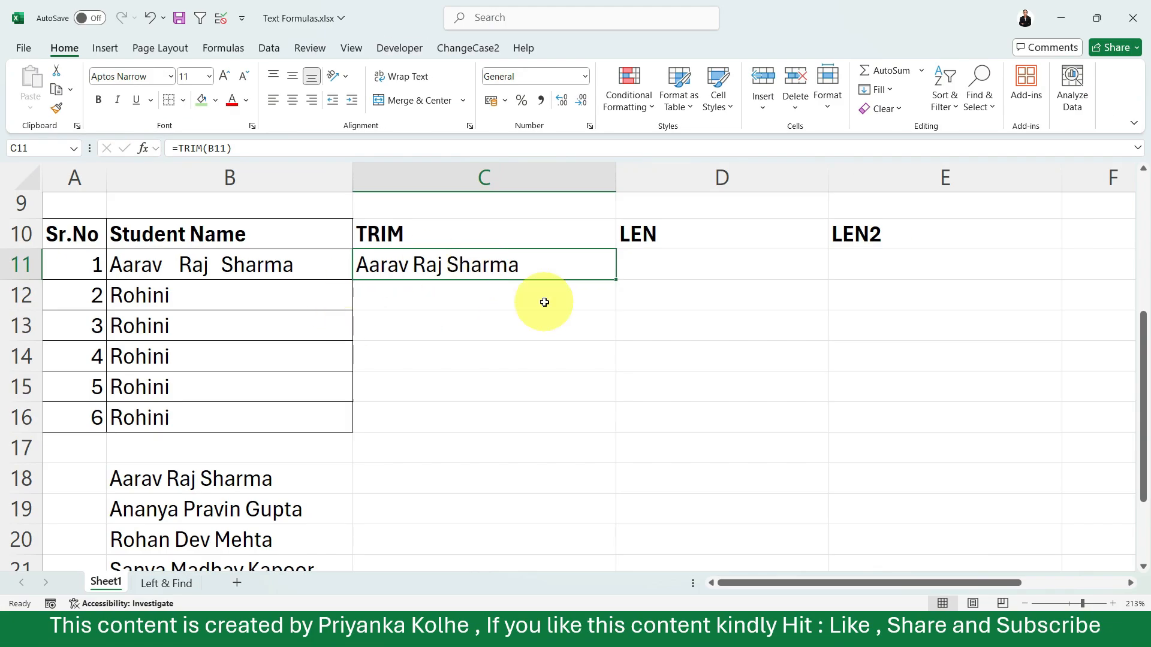
Examine the student names in B12:B16 and select D12 in the LEN column
{"action": "left_click", "coordinate": [661, 259]}
{"action": "left_click_drag", "start_coordinate": [243, 289], "coordinate": [229, 420]}
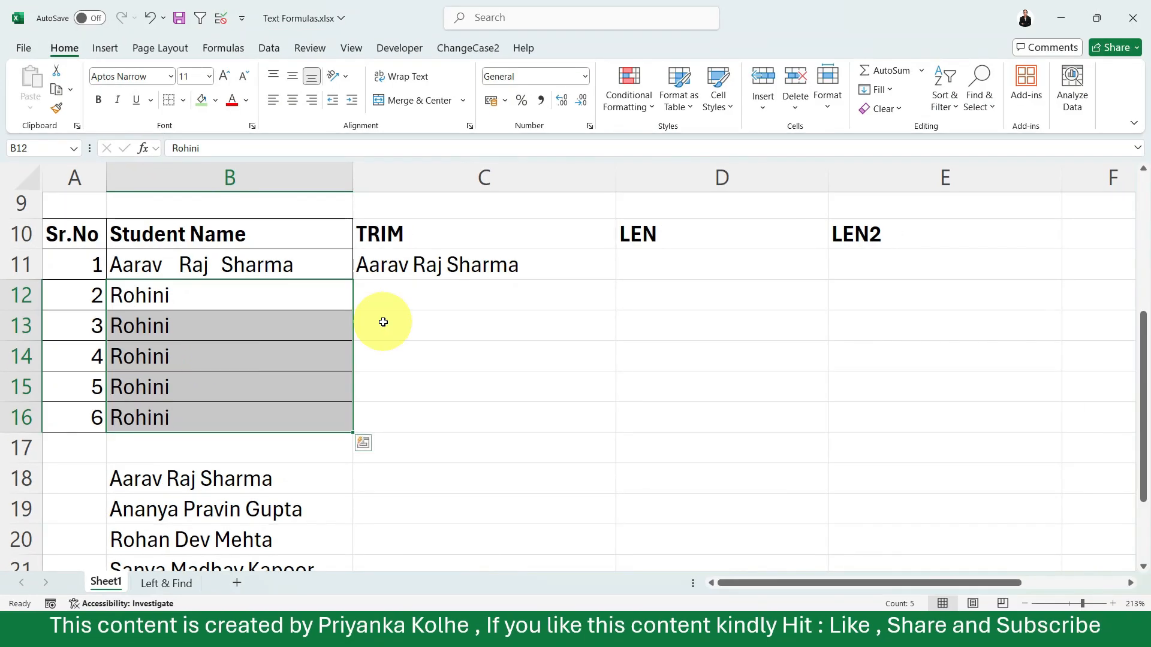
{"action": "left_click", "coordinate": [383, 322]}
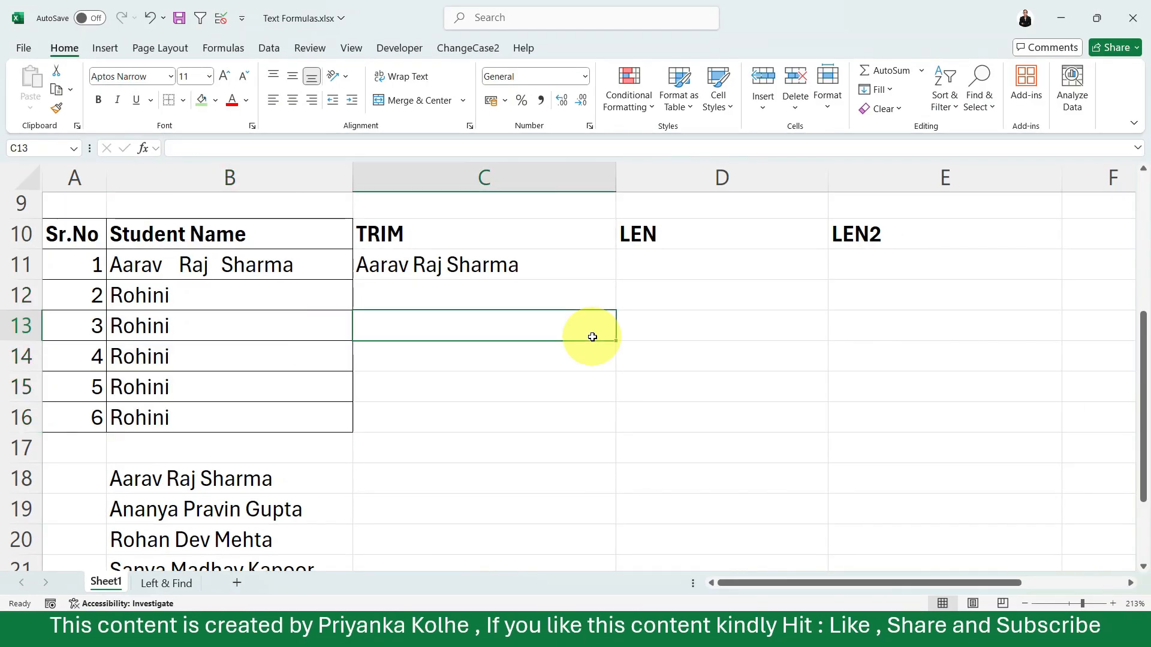
{"action": "left_click", "coordinate": [660, 299]}
{"action": "left_click", "coordinate": [656, 274]}
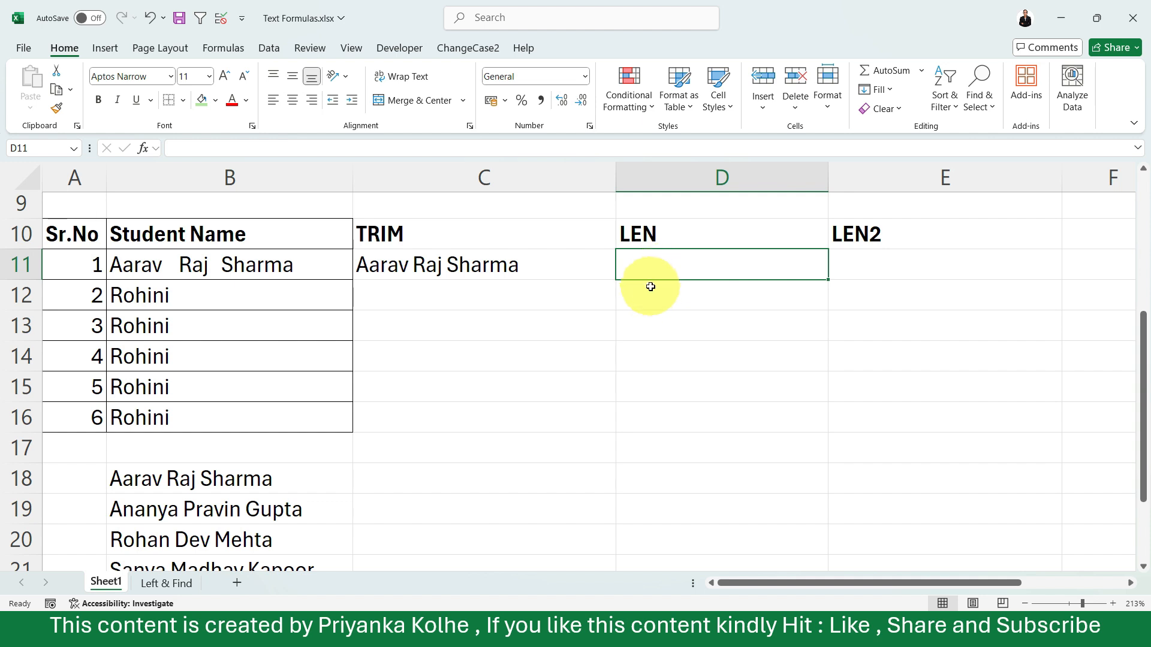
{"action": "left_click", "coordinate": [645, 294]}
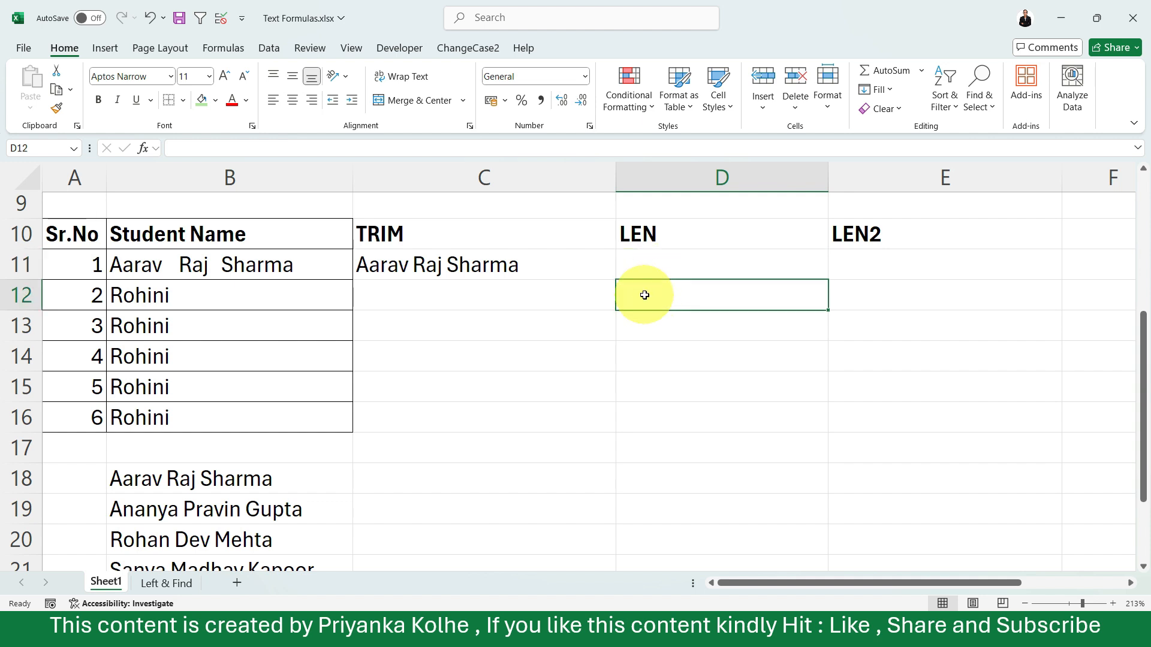
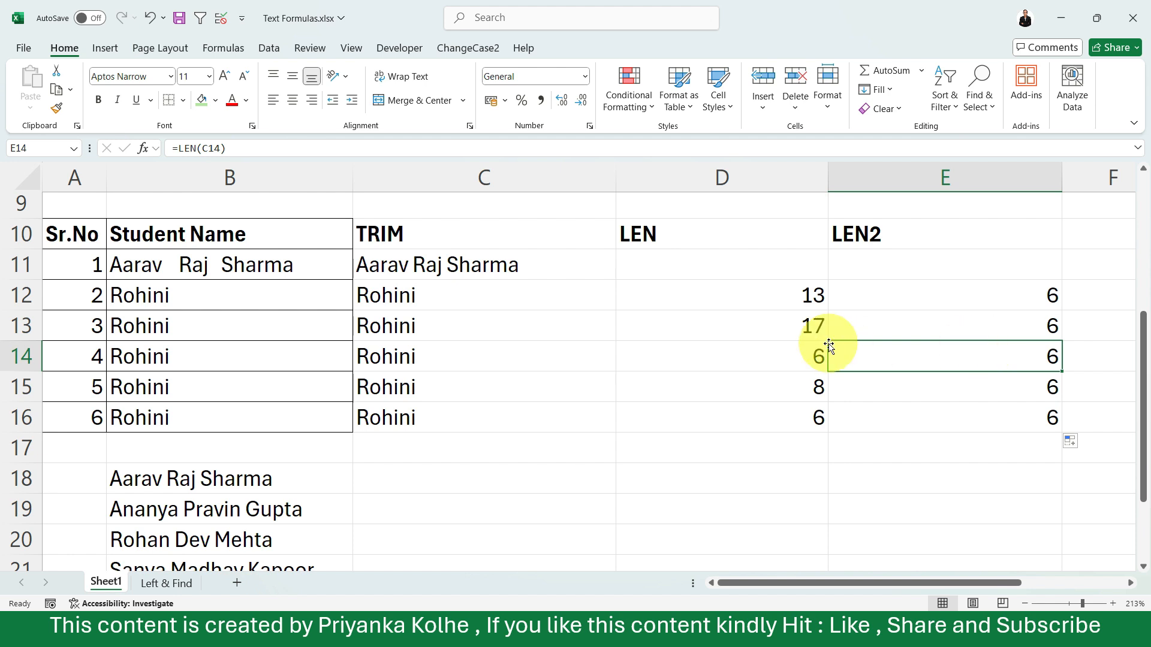
Review the text function examples on Sheet1 and switch to the Left & Find sheet
{"action": "scroll", "coordinate": [828, 343], "scroll_direction": "up", "scroll_amount": 2}
{"action": "scroll", "coordinate": [829, 343], "scroll_direction": "up", "scroll_amount": 2}
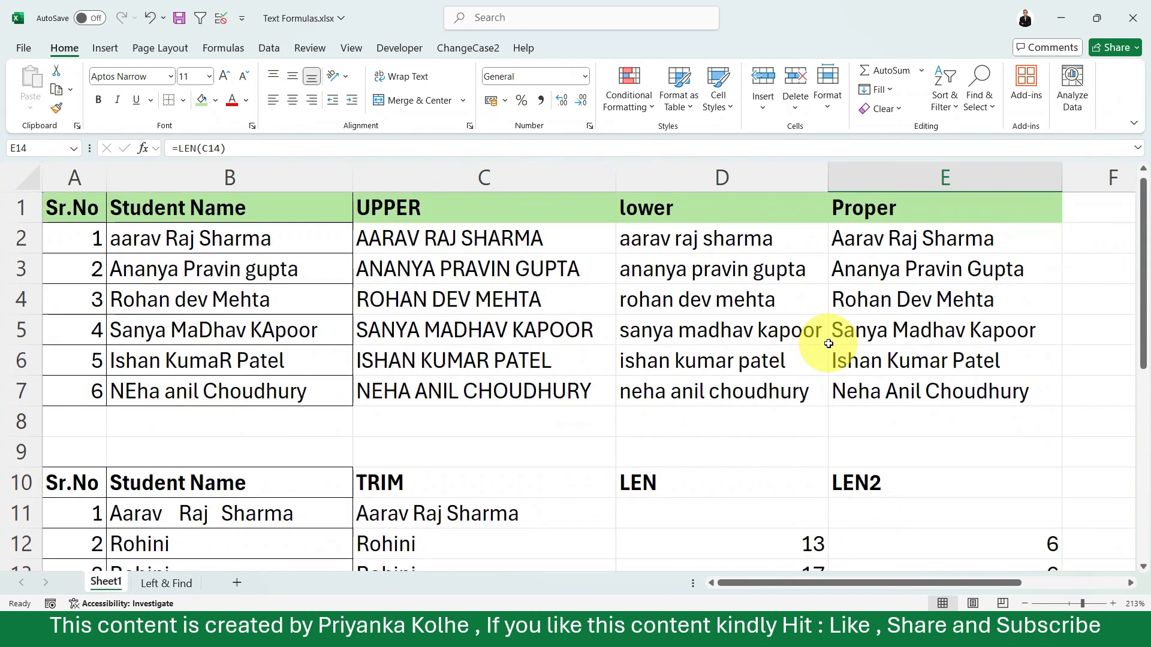
{"action": "scroll", "coordinate": [828, 344], "scroll_direction": "down", "scroll_amount": 4}
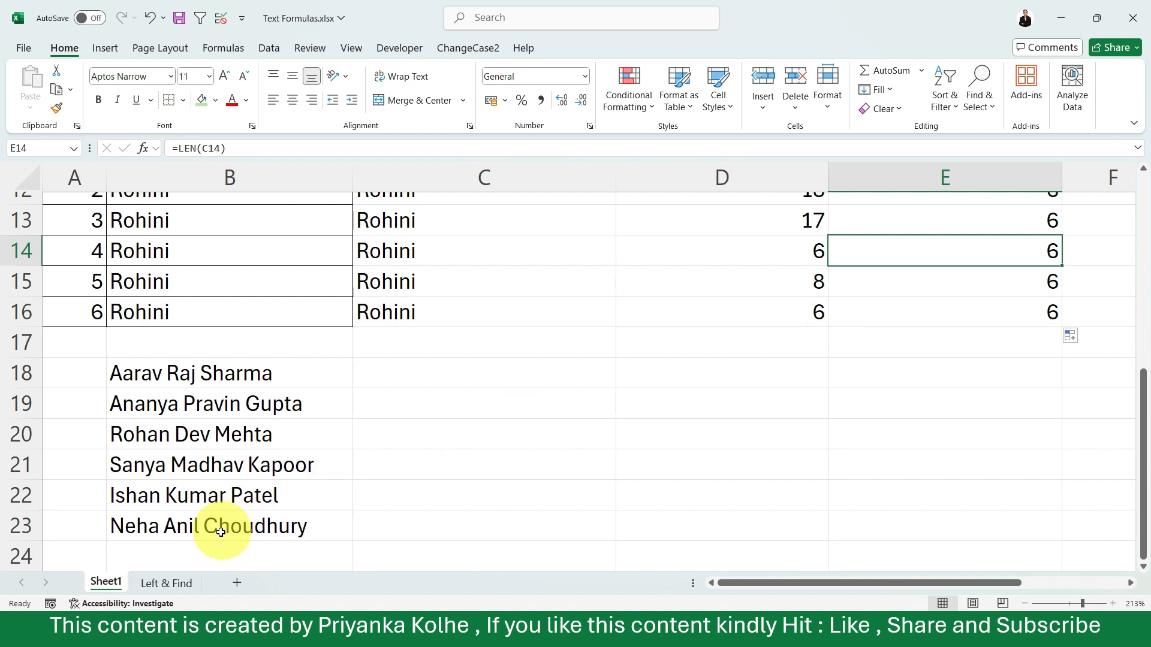
{"action": "left_click", "coordinate": [166, 584]}
{"action": "left_click", "coordinate": [641, 440]}
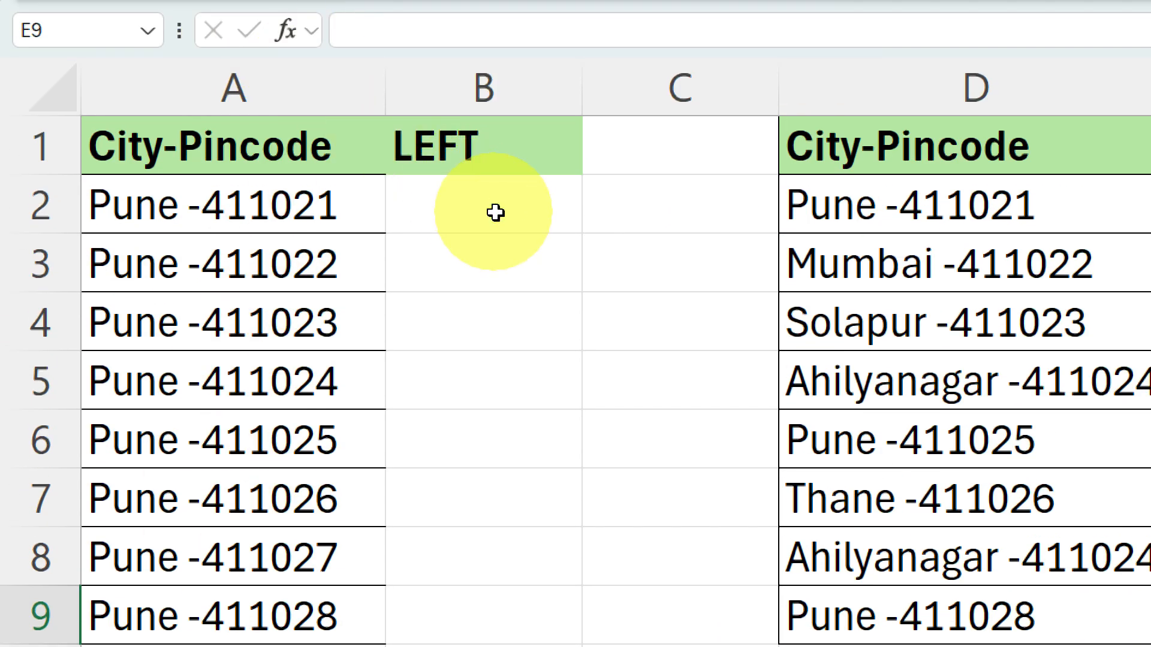
Enter =LEFT(A2,4) in B2 to extract the city name from the first City-Pincode entry
{"action": "left_click", "coordinate": [498, 109]}
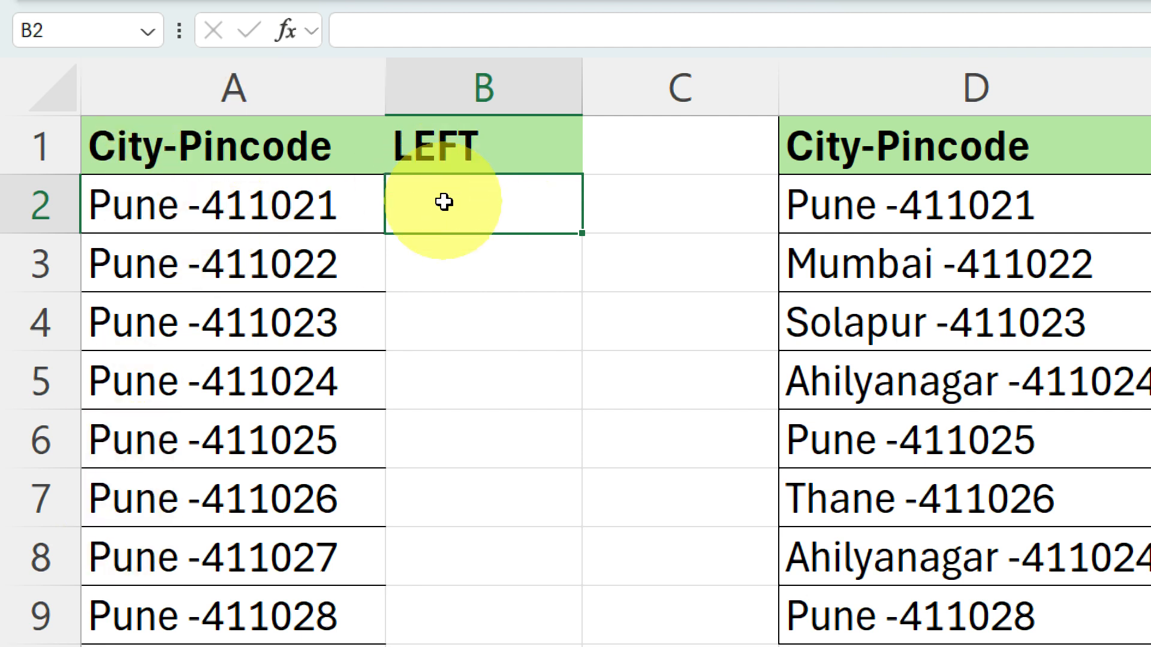
{"action": "type", "text": "=left"}
{"action": "key", "text": "Tab"}
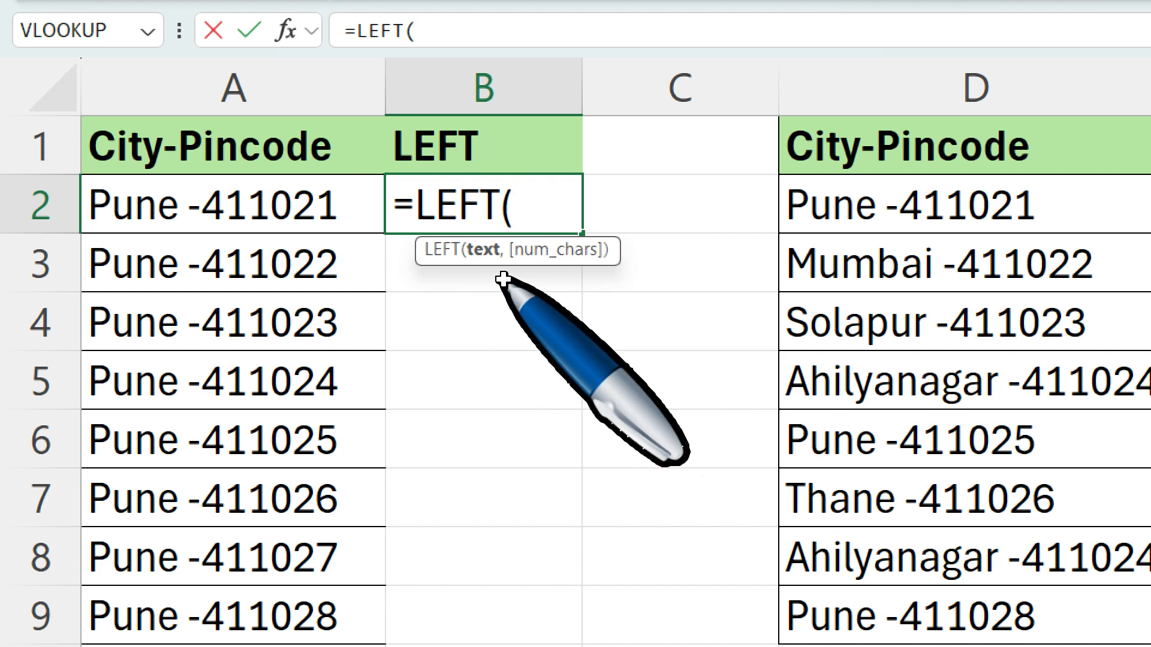
{"action": "left_click", "coordinate": [240, 210]}
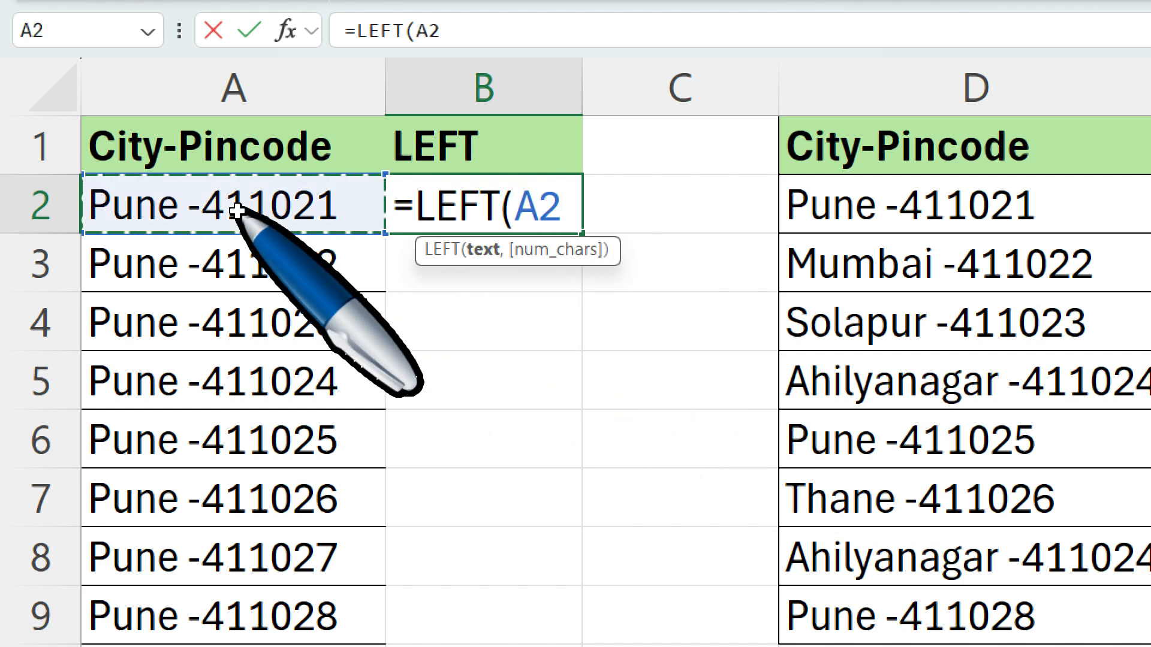
{"action": "type", "text": ","}
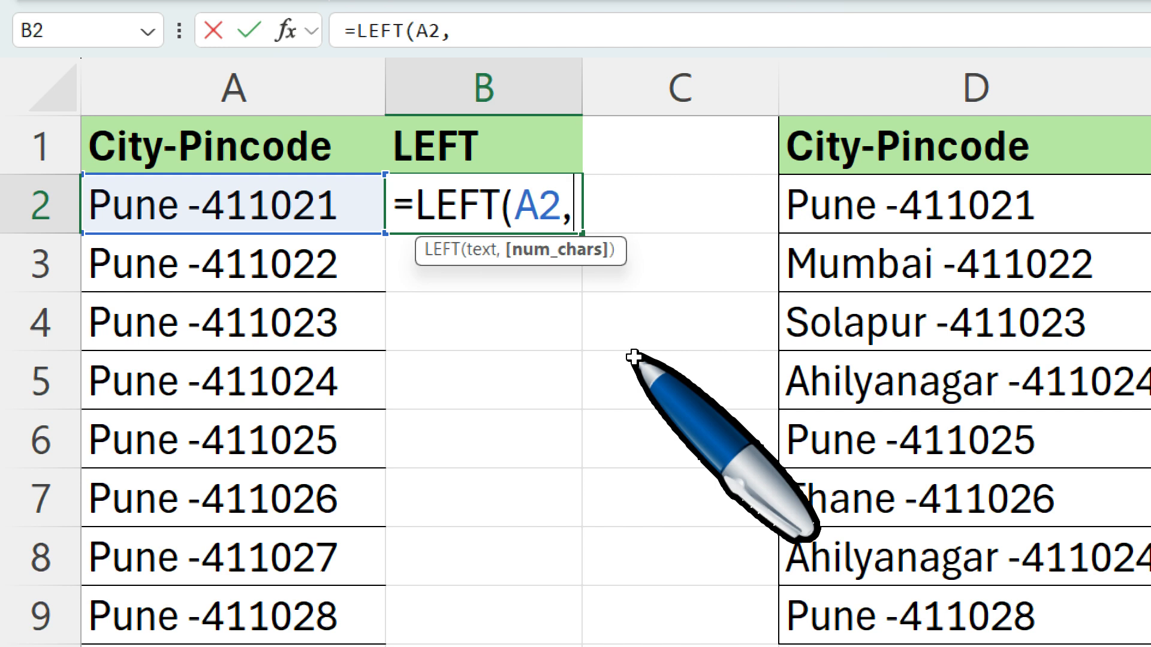
{"action": "type", "text": "4"}
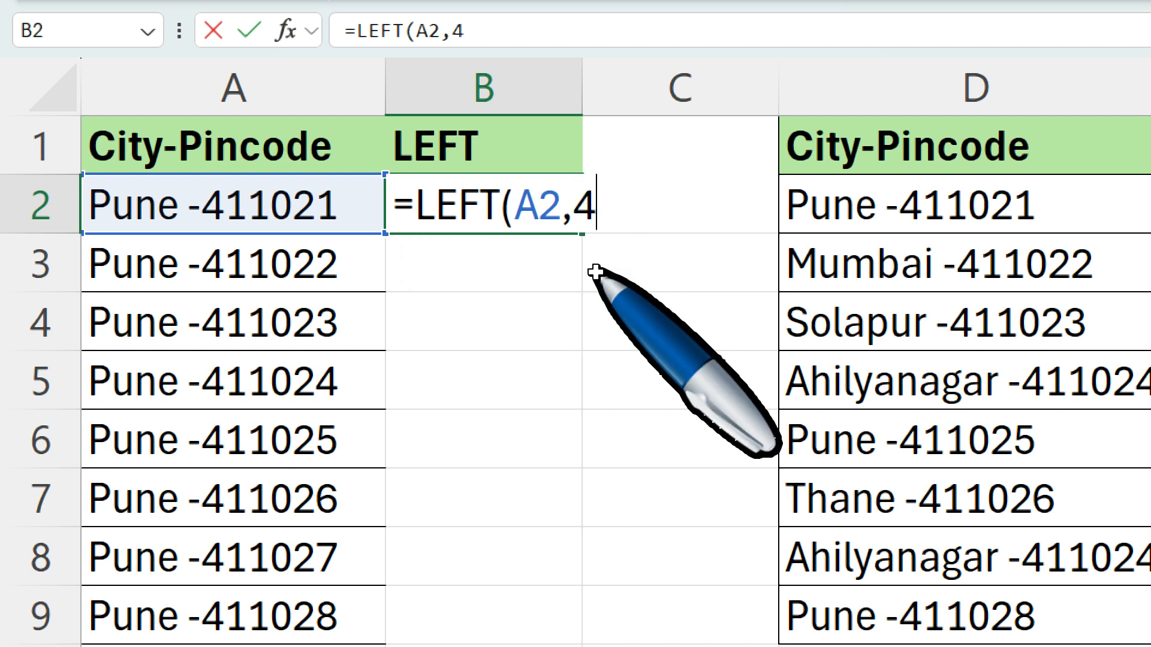
{"action": "key", "text": "Return"}
Fill the LEFT formula from B2 down to B9 and select the extracted city names
{"action": "left_click", "coordinate": [516, 208]}
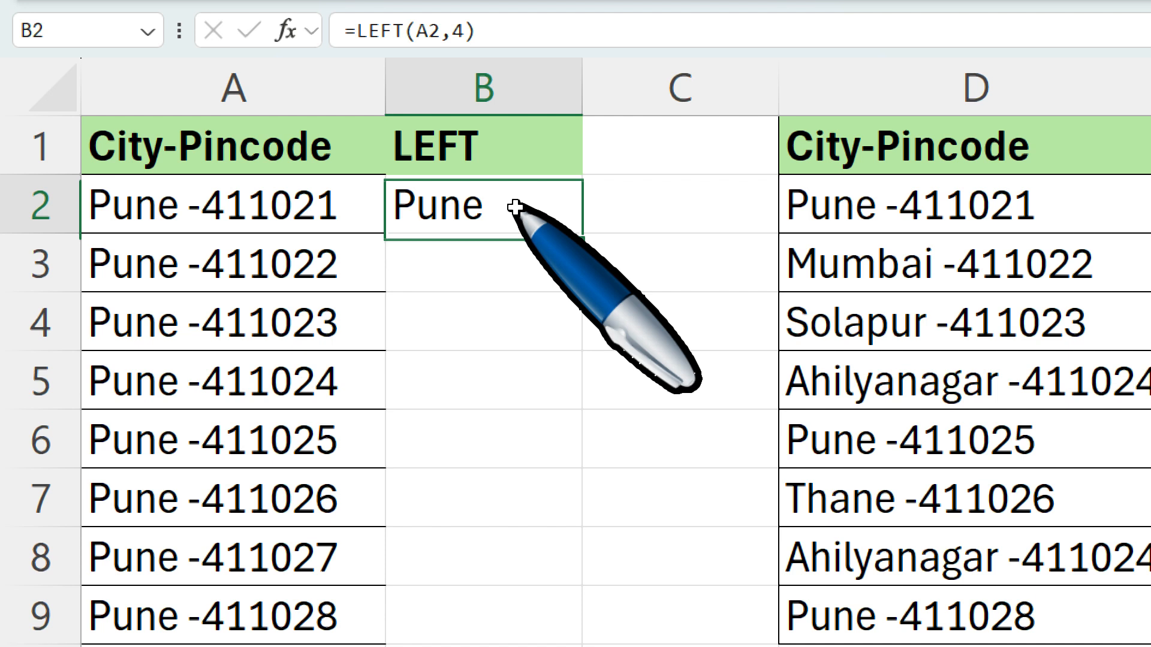
{"action": "double_click", "coordinate": [587, 241]}
{"action": "left_click", "coordinate": [540, 209]}
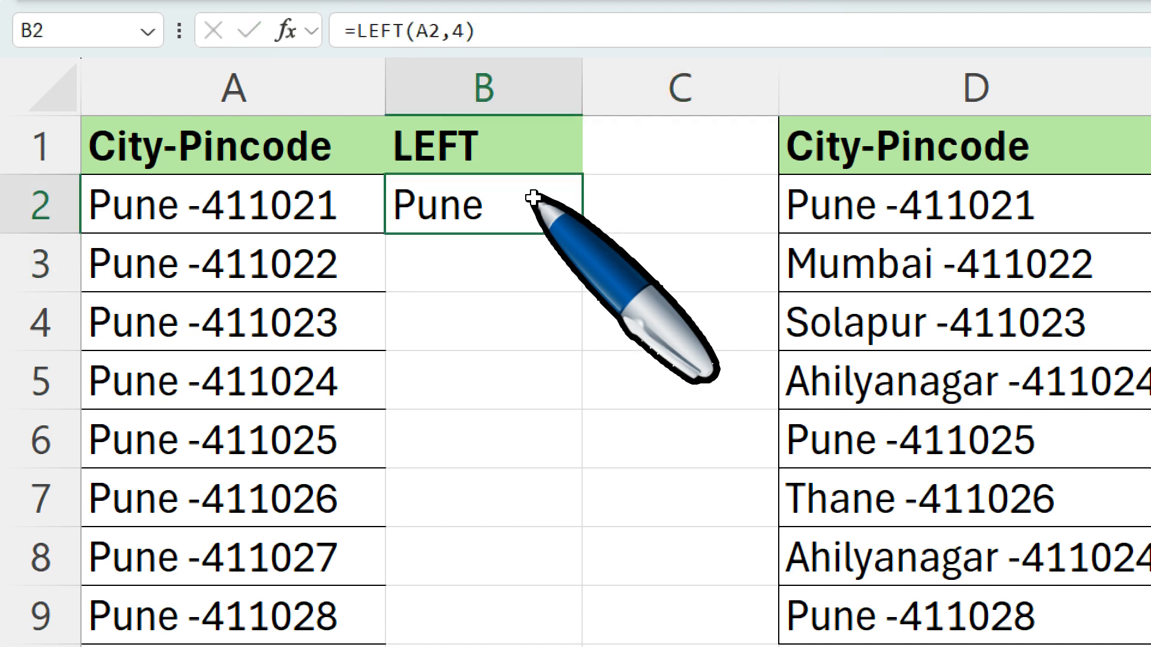
{"action": "double_click", "coordinate": [582, 233]}
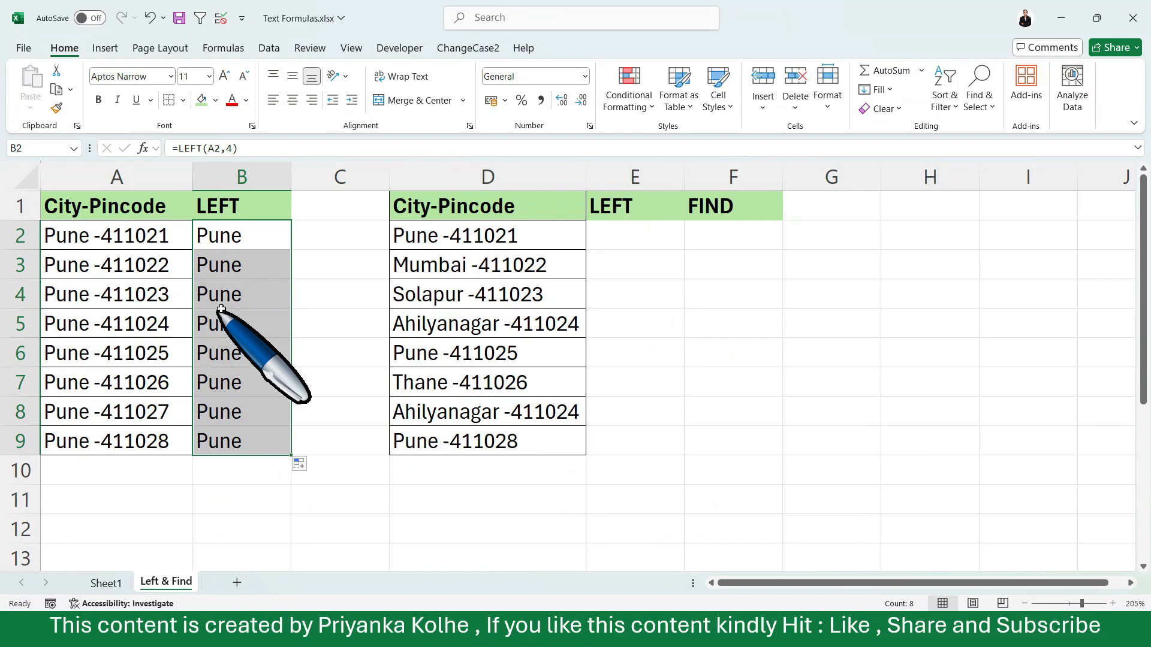
{"action": "left_click", "coordinate": [500, 310]}
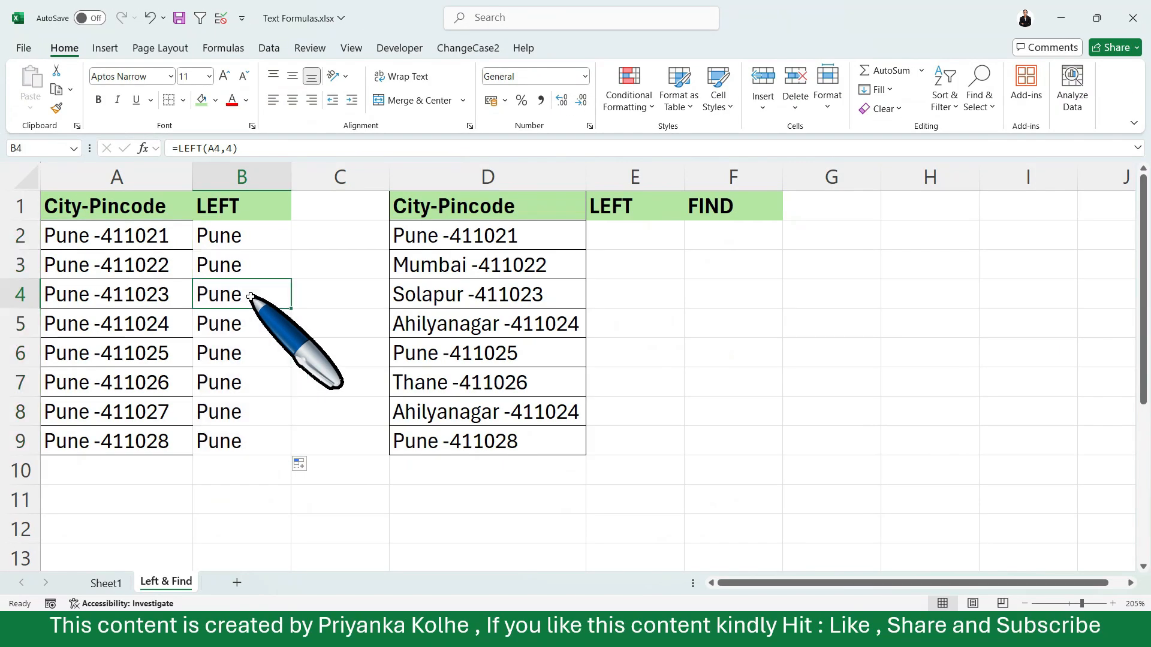
{"action": "left_click_drag", "start_coordinate": [247, 237], "coordinate": [247, 435]}
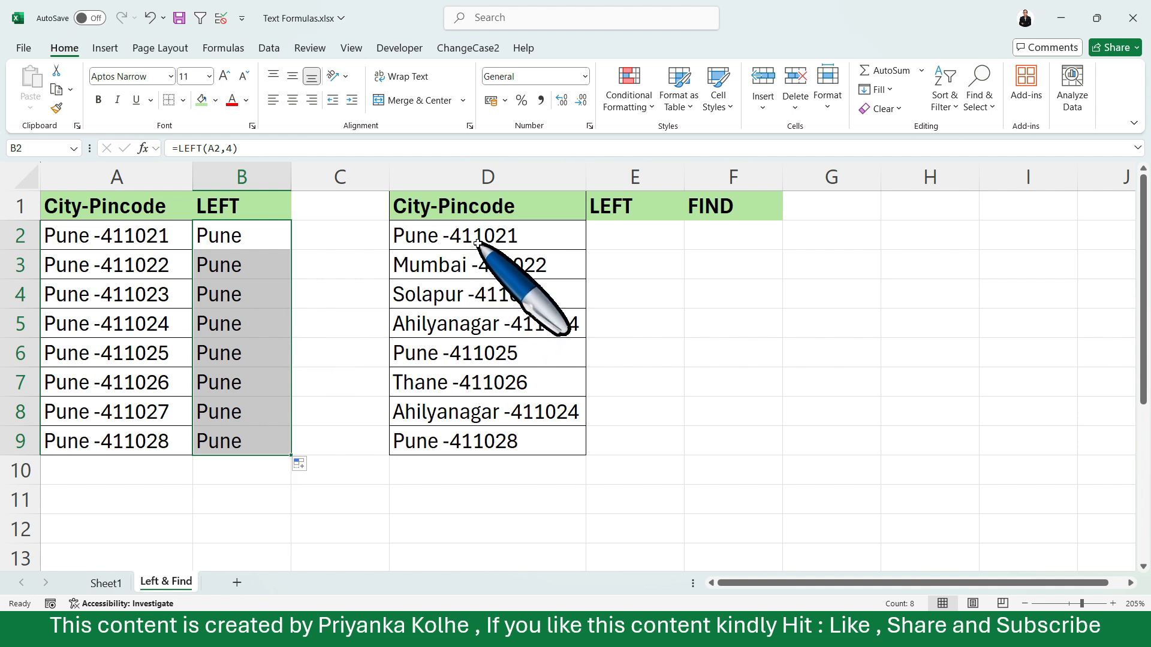
Enter =LEFT(D2,4) in E2 for the first entry of the second City-Pincode list with mixed city names
{"action": "left_click", "coordinate": [454, 343]}
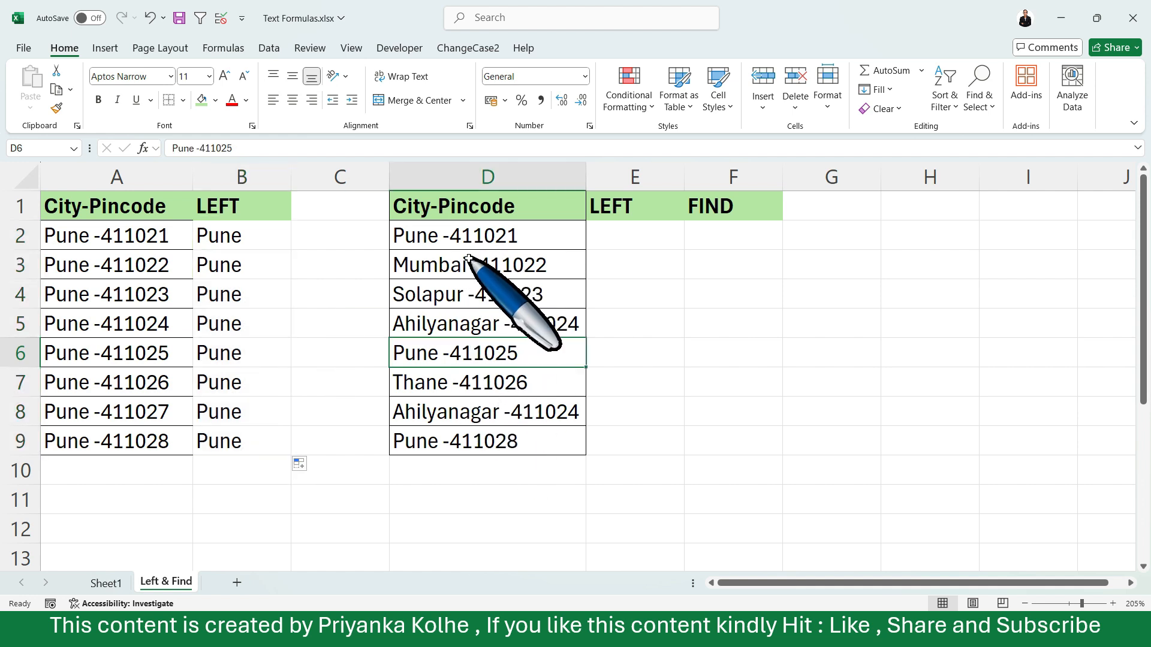
{"action": "left_click", "coordinate": [625, 236]}
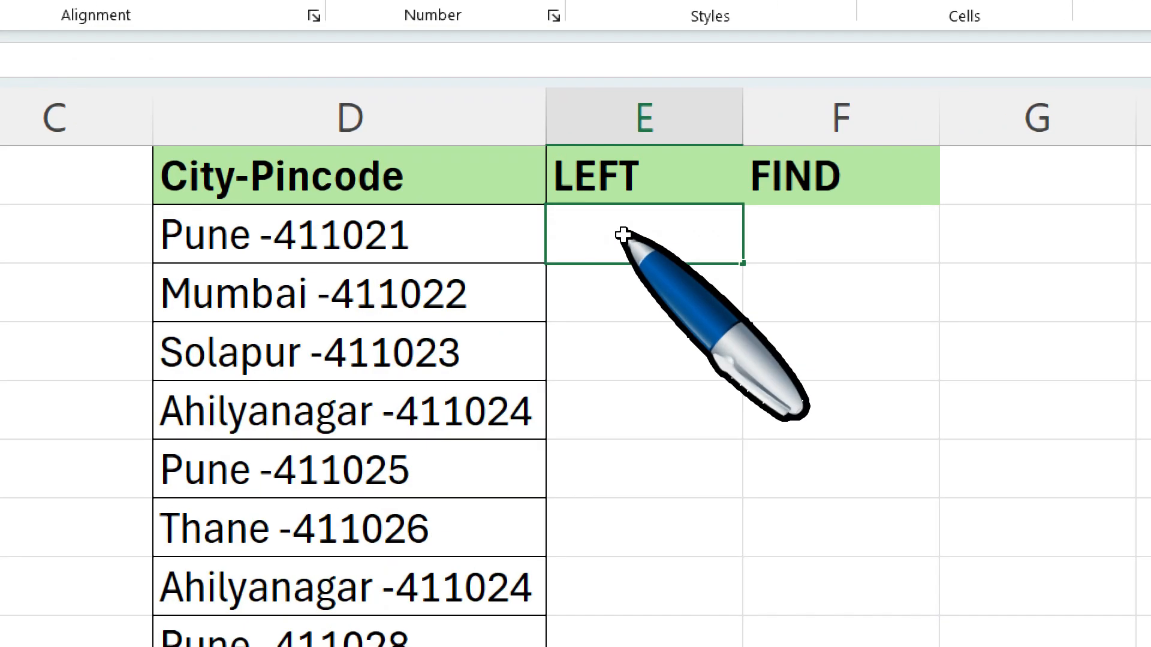
{"action": "type", "text": "=lef"}
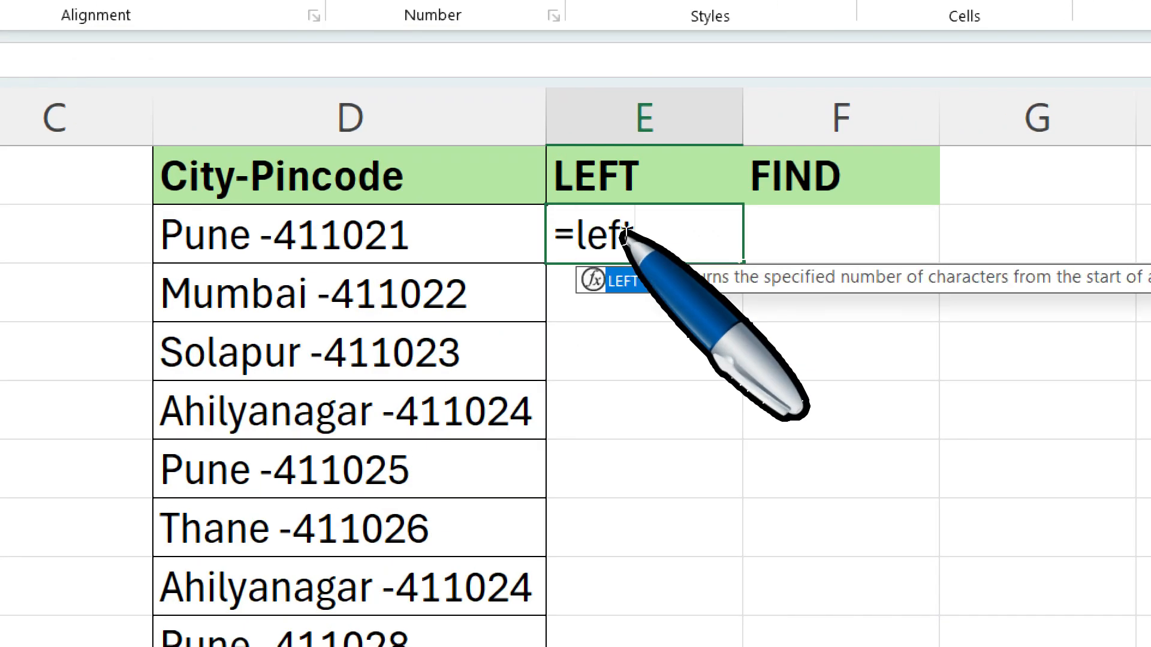
{"action": "type", "text": "t"}
{"action": "key", "text": "Tab"}
{"action": "left_click", "coordinate": [289, 219]}
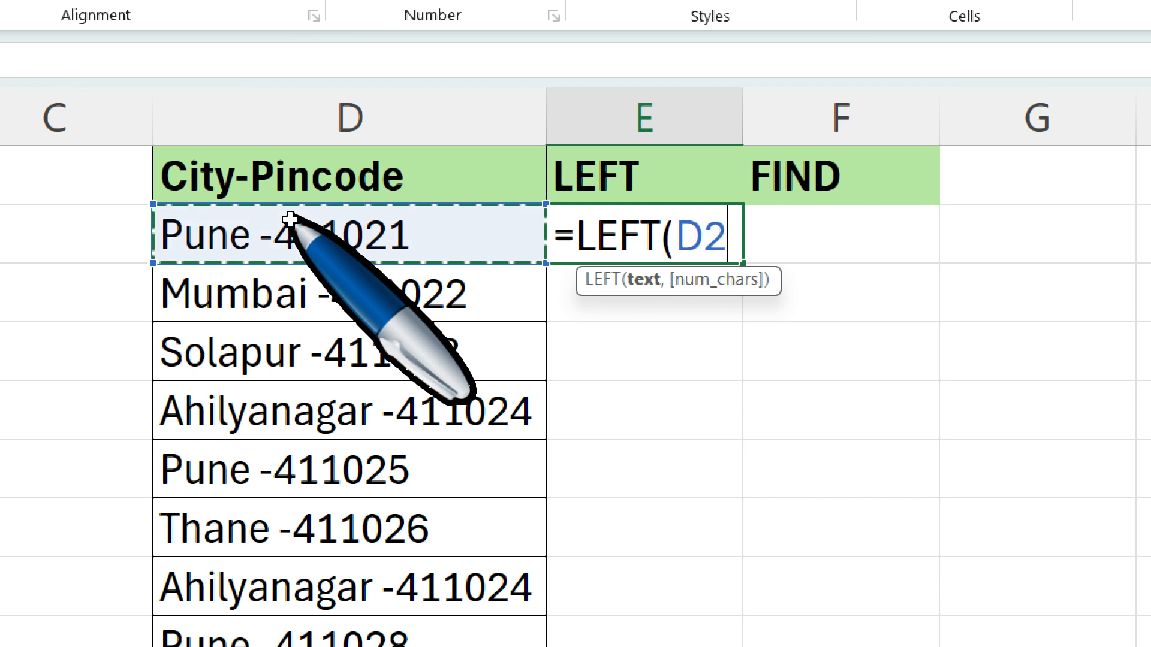
{"action": "type", "text": ","}
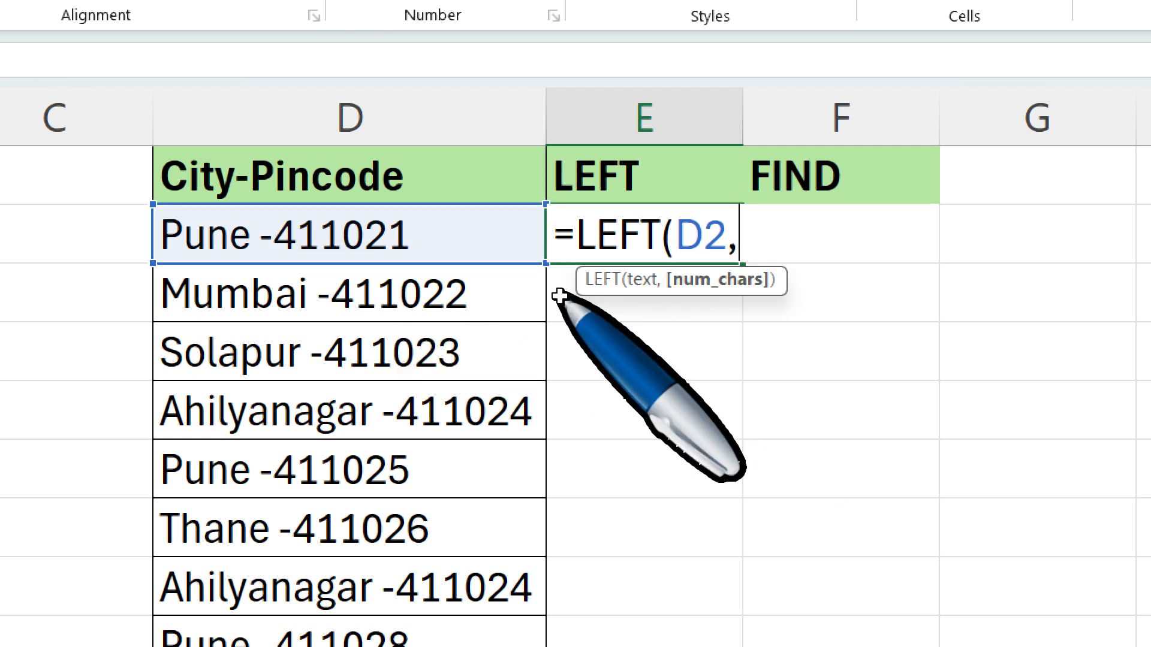
{"action": "type", "text": "4"}
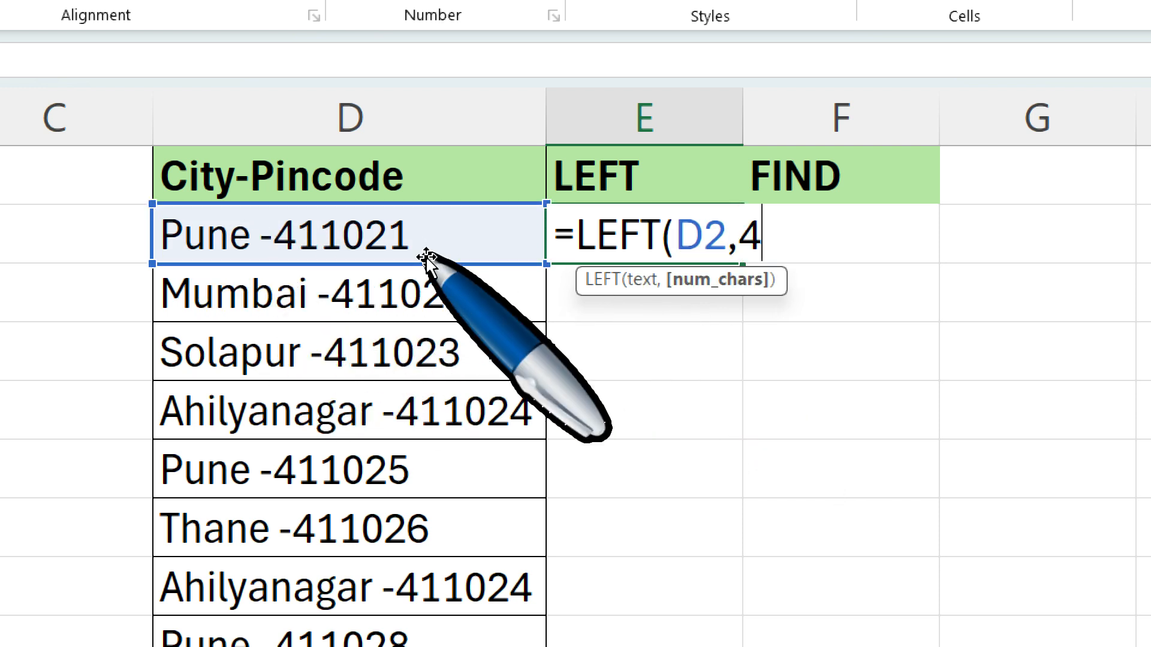
{"action": "key", "text": "Return"}
Fill the LEFT formula from E2 down to E9 and check the extracted text against the city names in column D
{"action": "left_click", "coordinate": [634, 227]}
{"action": "double_click", "coordinate": [743, 263]}
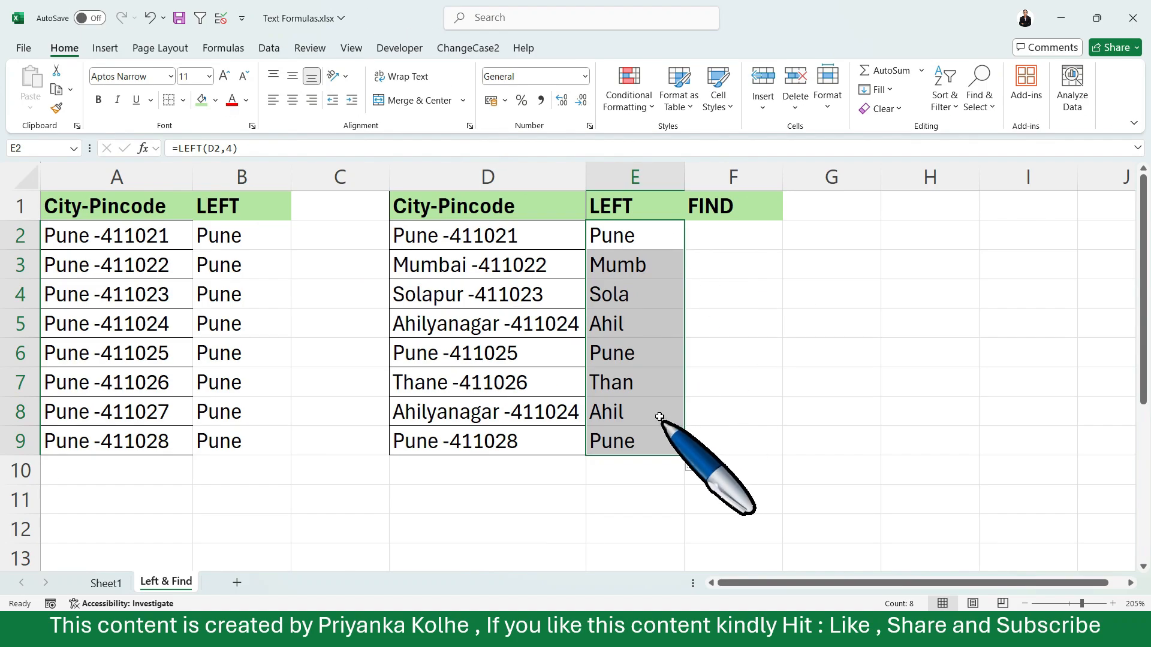
{"action": "left_click", "coordinate": [678, 412]}
{"action": "left_click_drag", "start_coordinate": [666, 262], "coordinate": [657, 447]}
{"action": "left_click", "coordinate": [633, 350]}
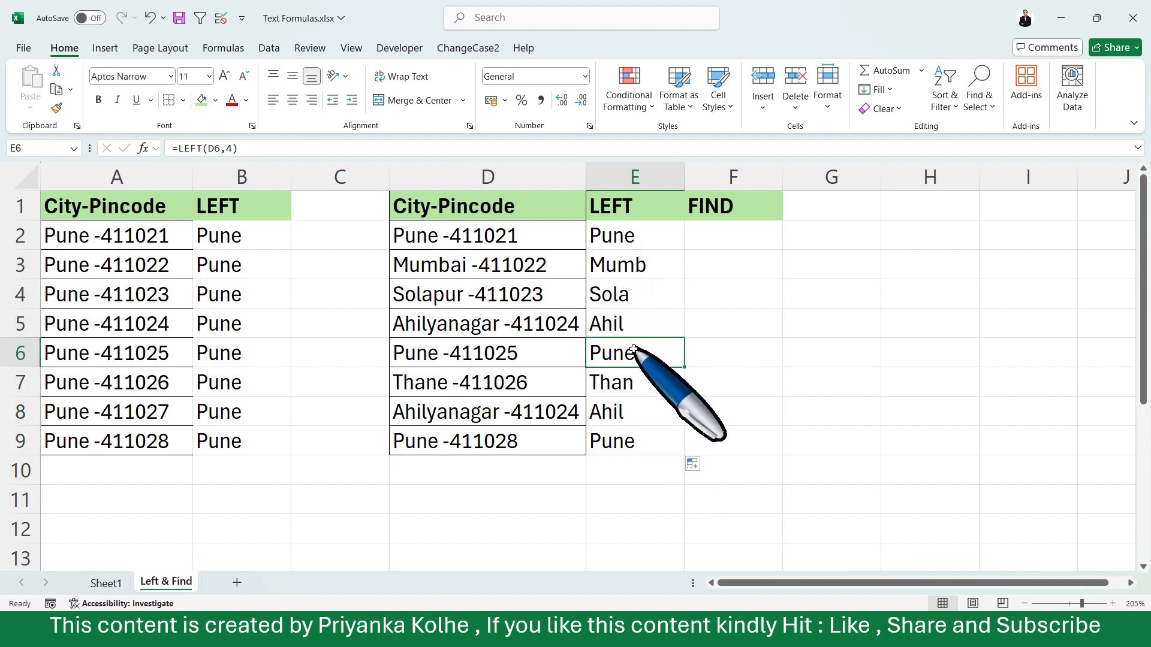
{"action": "left_click", "coordinate": [644, 316]}
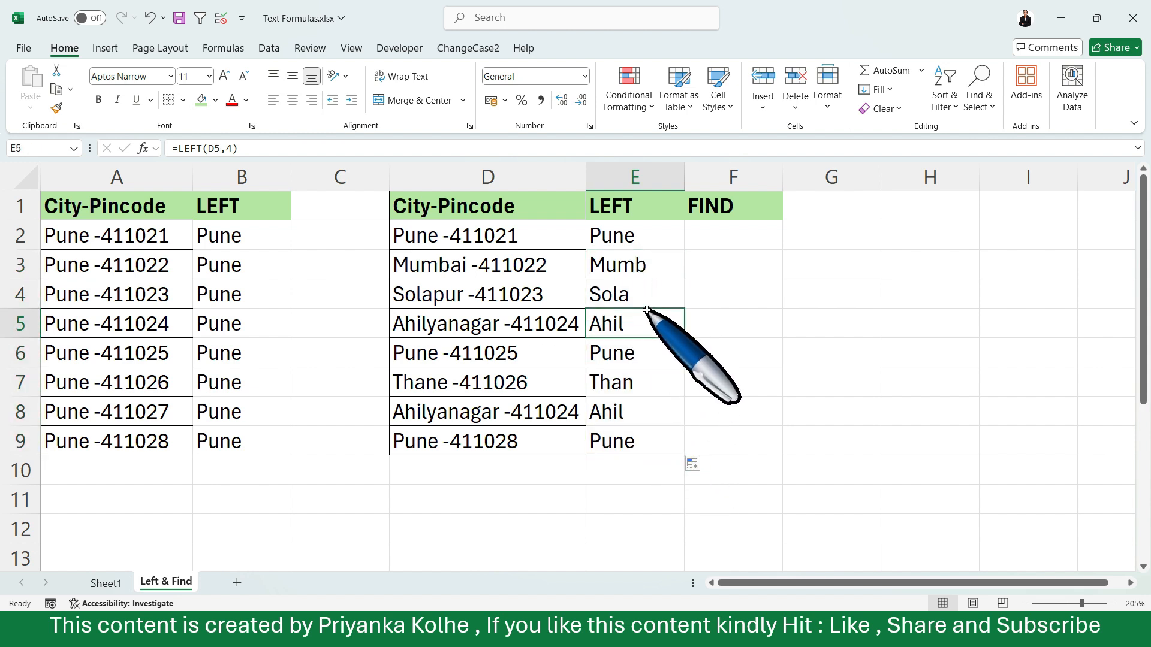
{"action": "left_click", "coordinate": [637, 286]}
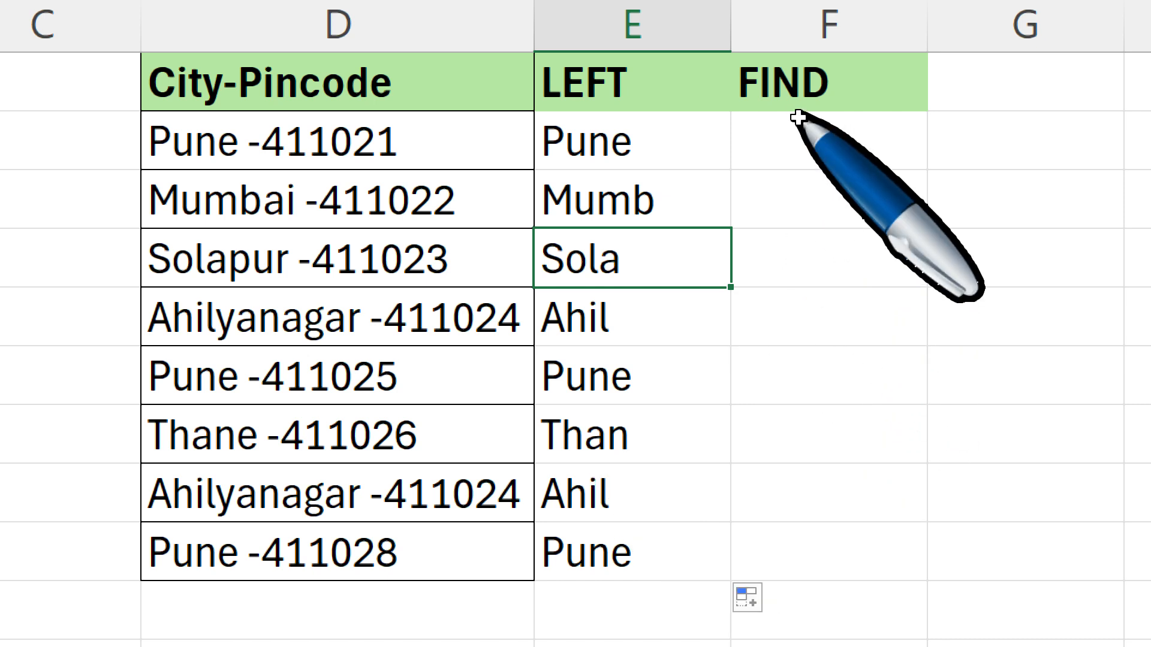
Enter =FIND("-",D2,1) in F2 under the FIND heading to locate the hyphen in the first City-Pincode entry
{"action": "left_click", "coordinate": [787, 147]}
{"action": "type", "text": "="}
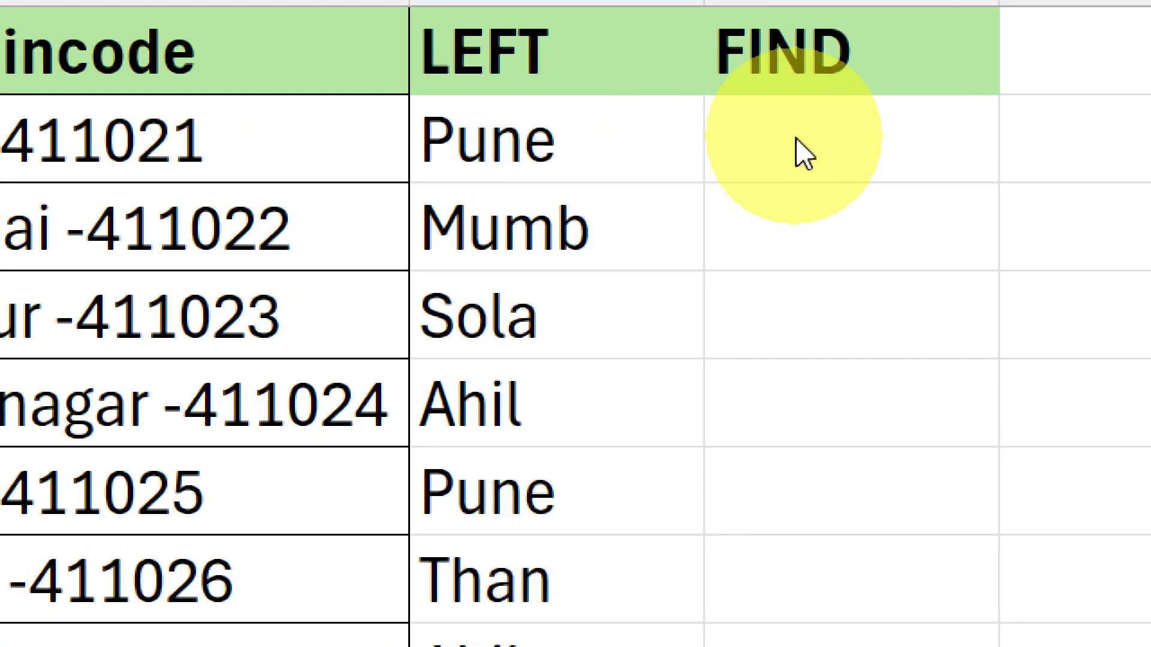
{"action": "left_click", "coordinate": [795, 138]}
{"action": "type", "text": "="}
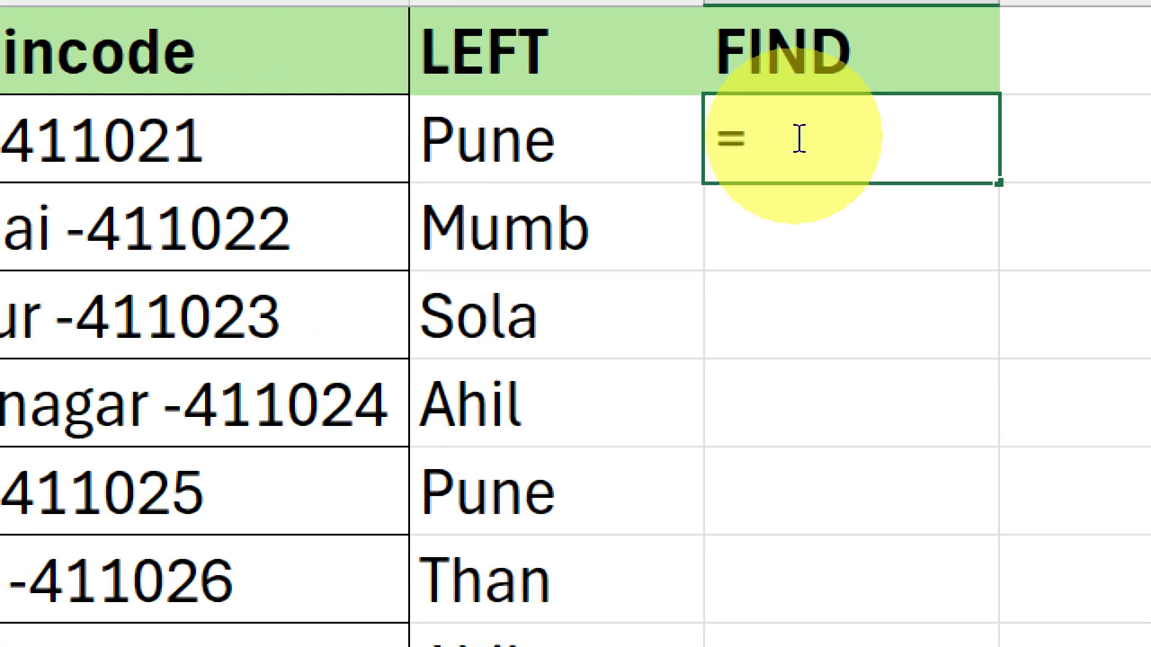
{"action": "type", "text": "find"}
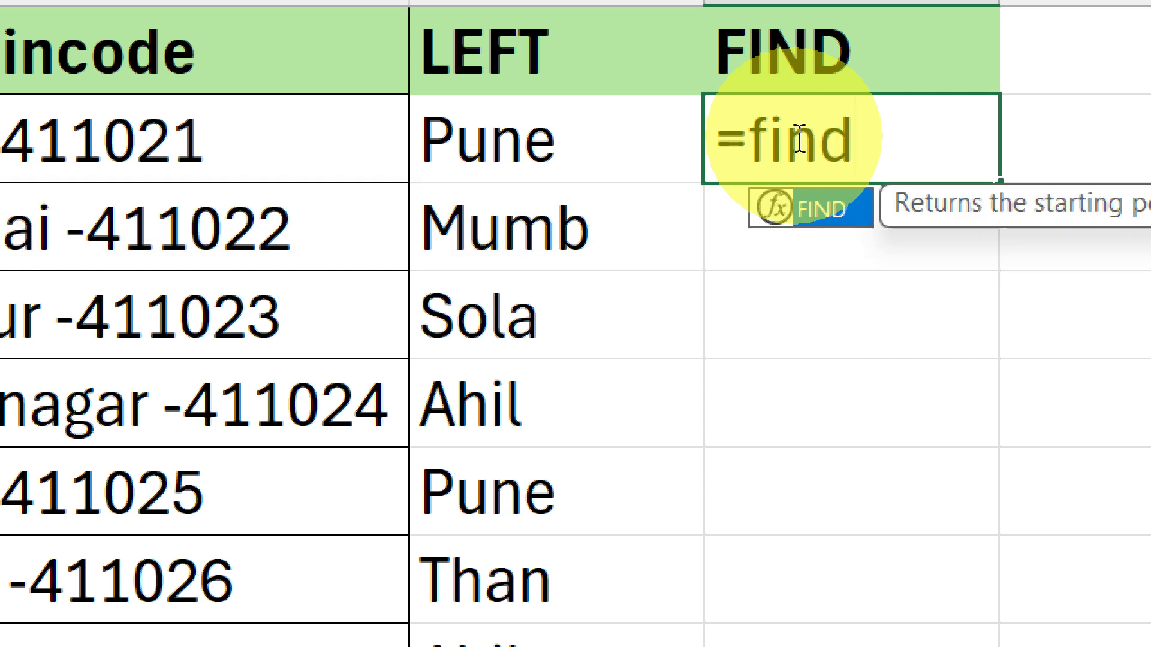
{"action": "key", "text": "Tab"}
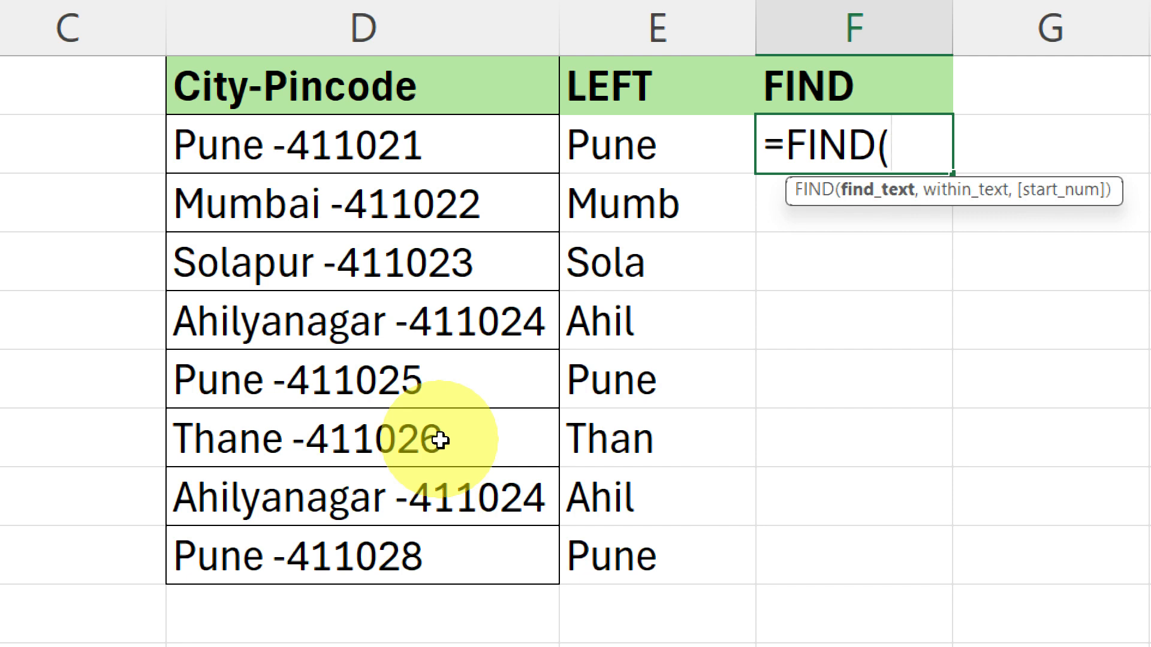
{"action": "type", "text": "\"-\""}
{"action": "type", "text": ","}
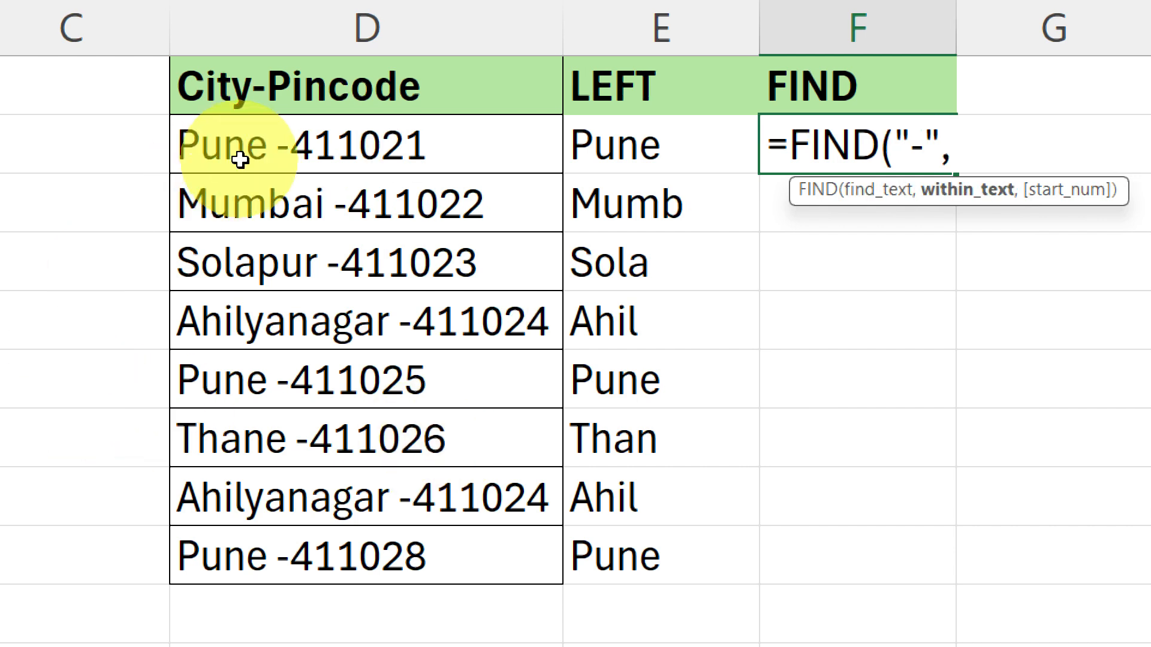
{"action": "left_click", "coordinate": [252, 155]}
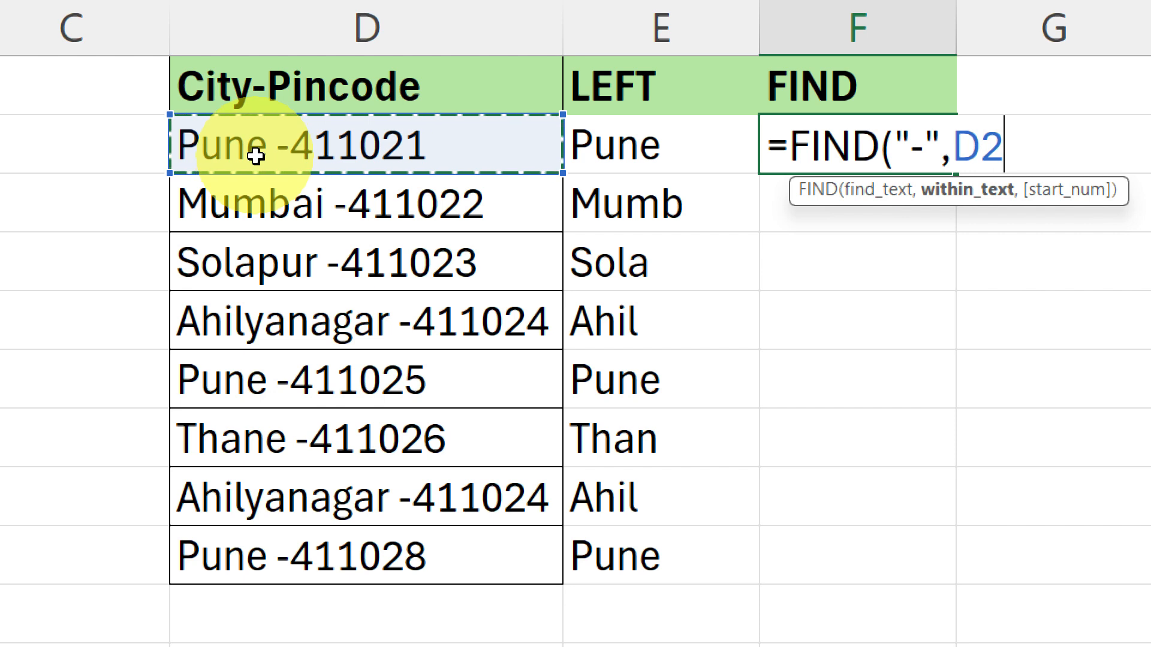
{"action": "type", "text": ",1"}
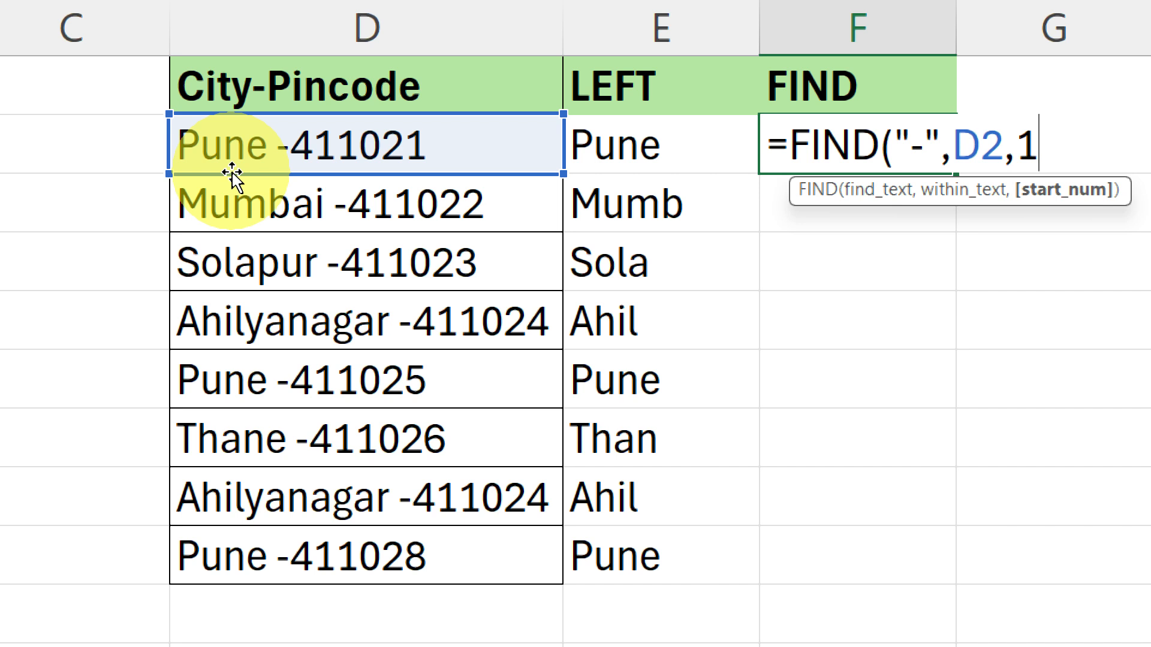
{"action": "key", "text": "Return"}
Fill the FIND formula from F2 down to F9 and select F2 again
{"action": "left_click", "coordinate": [876, 146]}
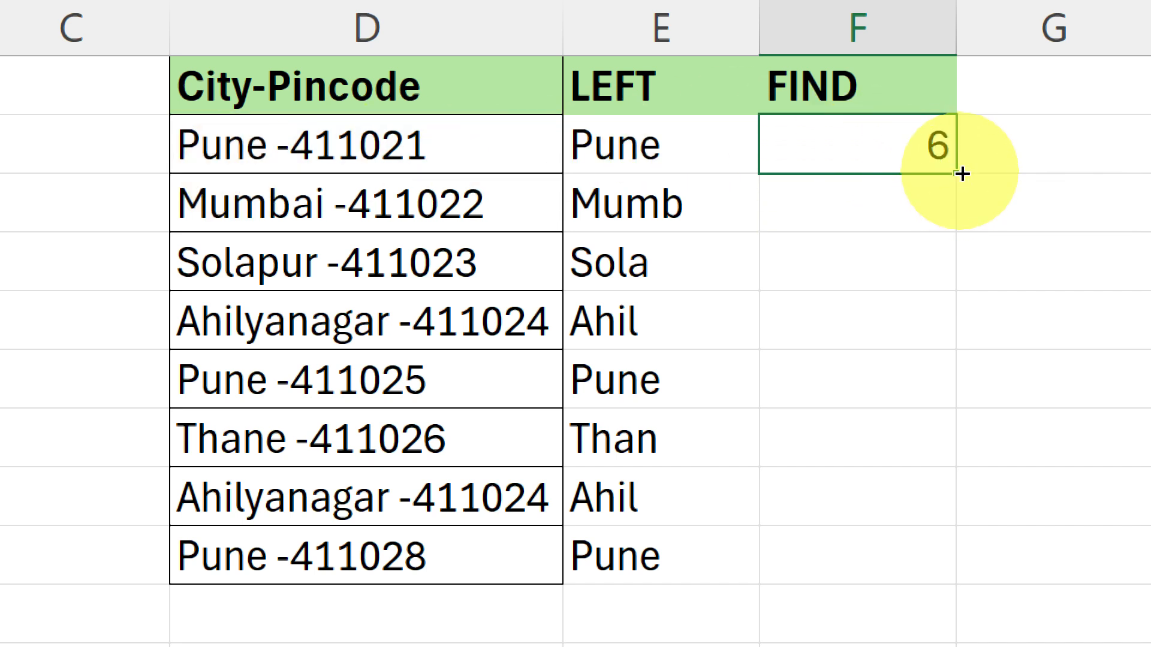
{"action": "double_click", "coordinate": [957, 173]}
{"action": "left_click", "coordinate": [879, 301]}
{"action": "left_click", "coordinate": [901, 137]}
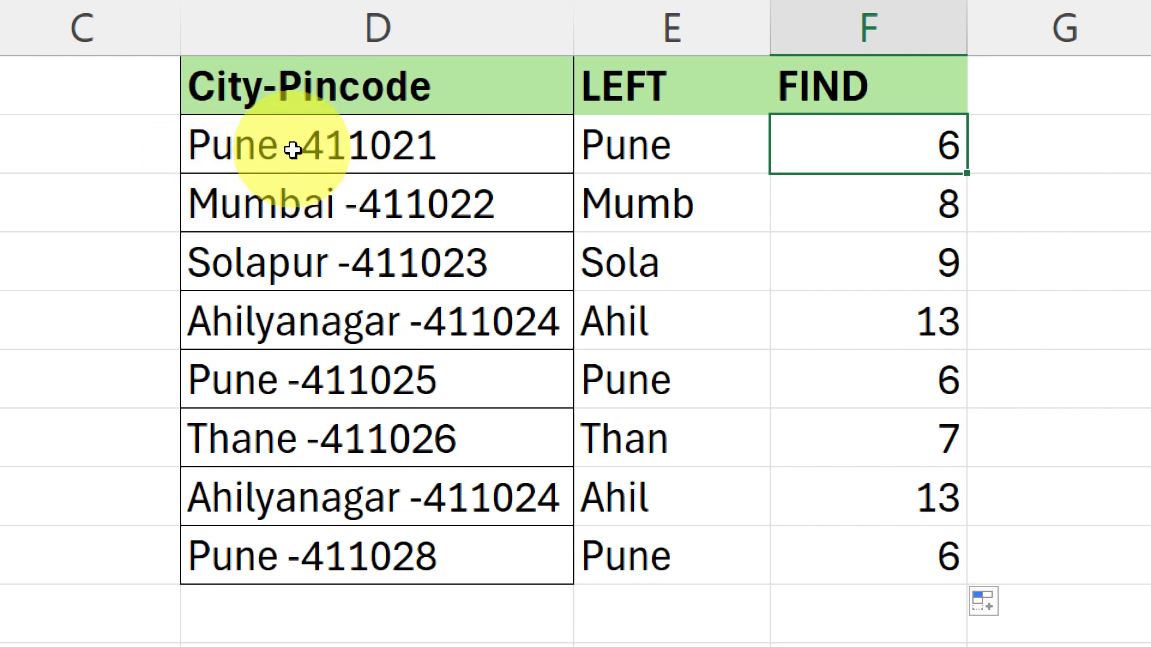
Check the hyphen position in F3 and inspect the arguments of the FIND formula in F2
{"action": "left_click", "coordinate": [952, 216]}
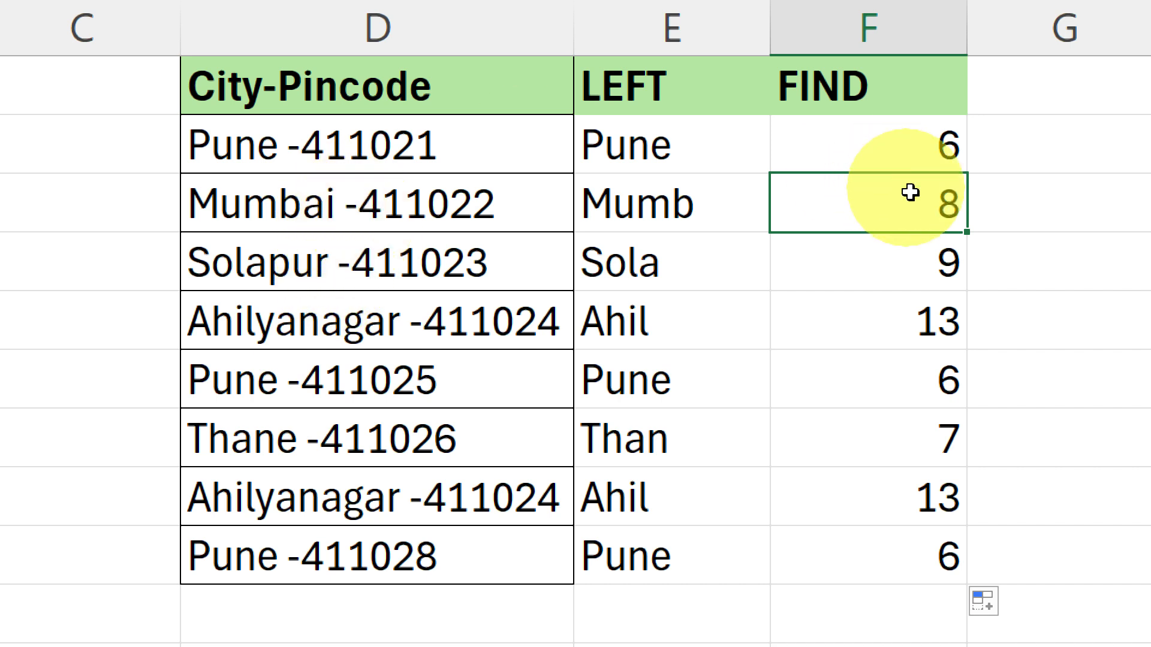
{"action": "double_click", "coordinate": [905, 147]}
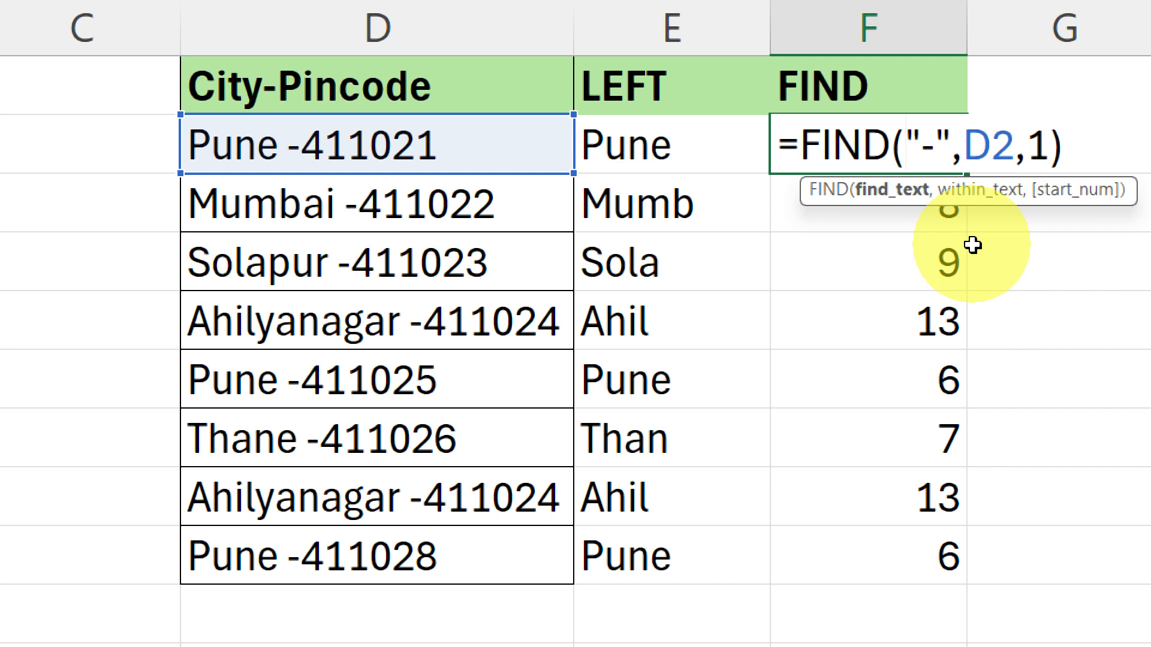
{"action": "key", "text": "Return"}
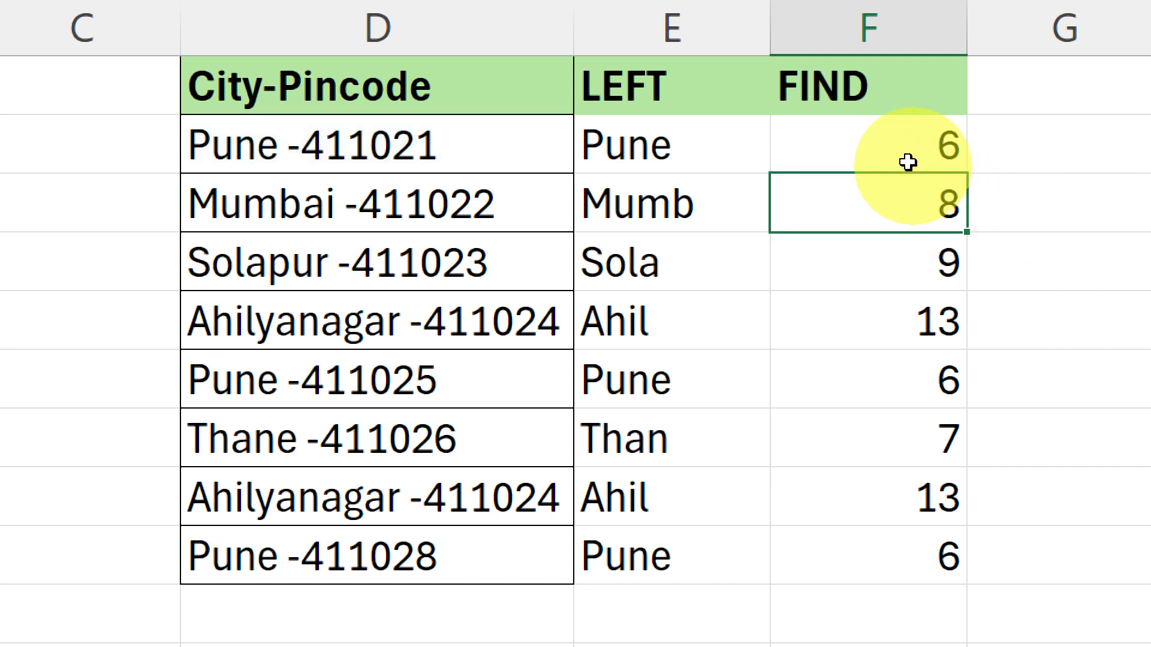
Change the FIND formula in F2 to search for a space instead of the hyphen: =FIND(" ",D2,1)
{"action": "left_click", "coordinate": [888, 151]}
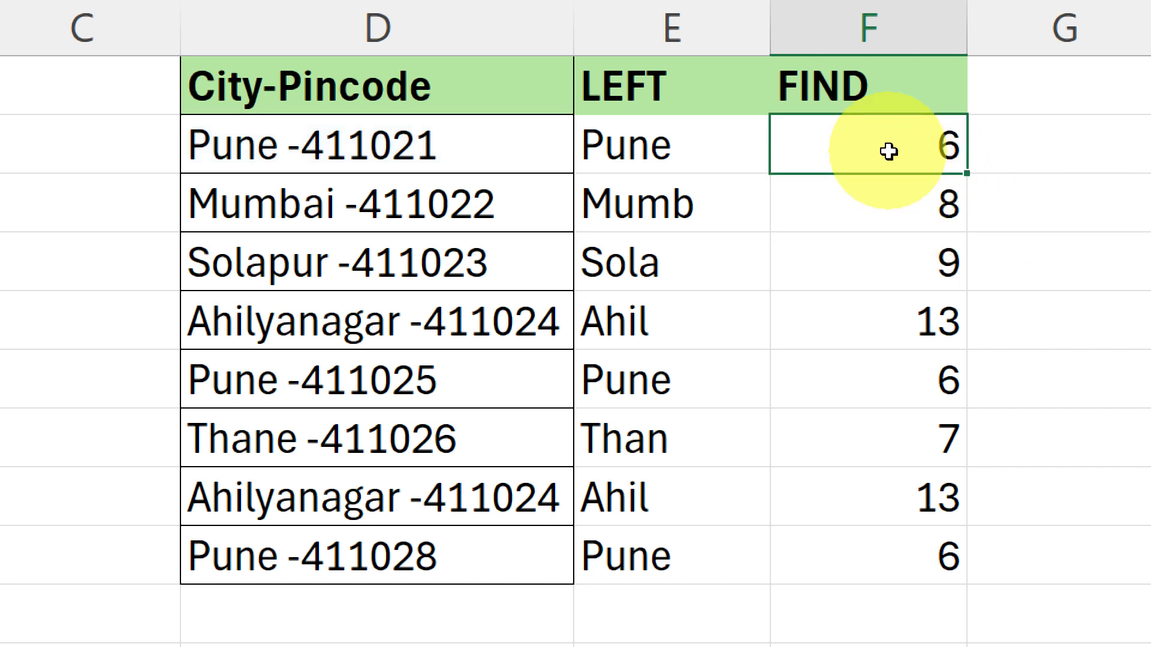
{"action": "left_click", "coordinate": [725, 162]}
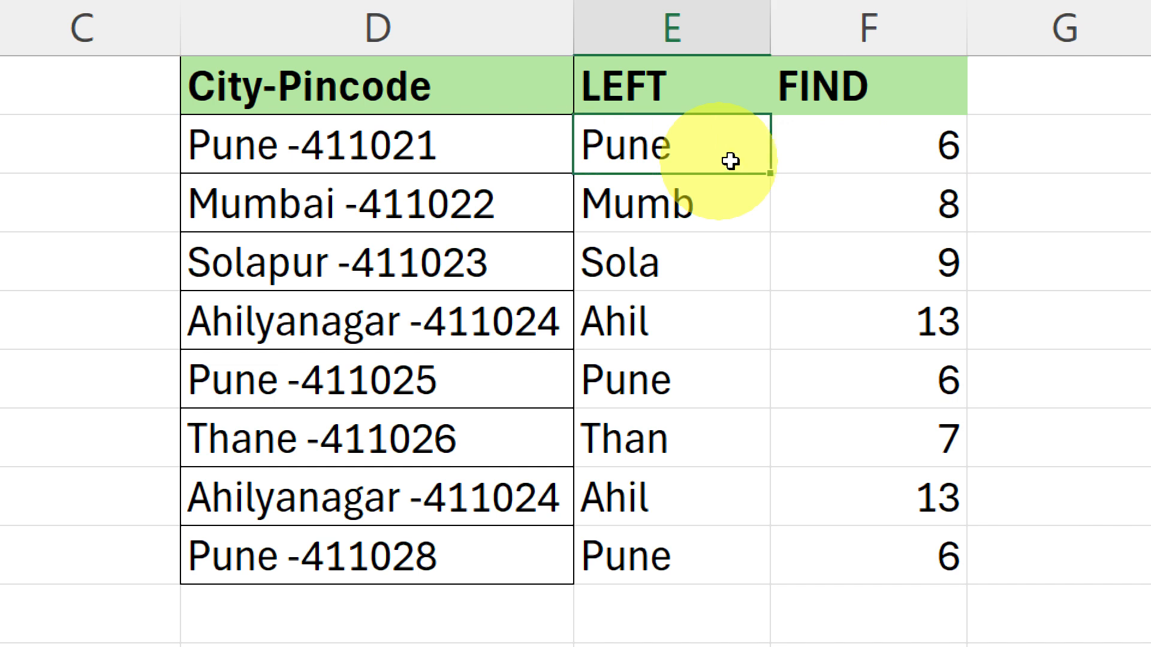
{"action": "left_click", "coordinate": [944, 144]}
{"action": "double_click", "coordinate": [944, 144]}
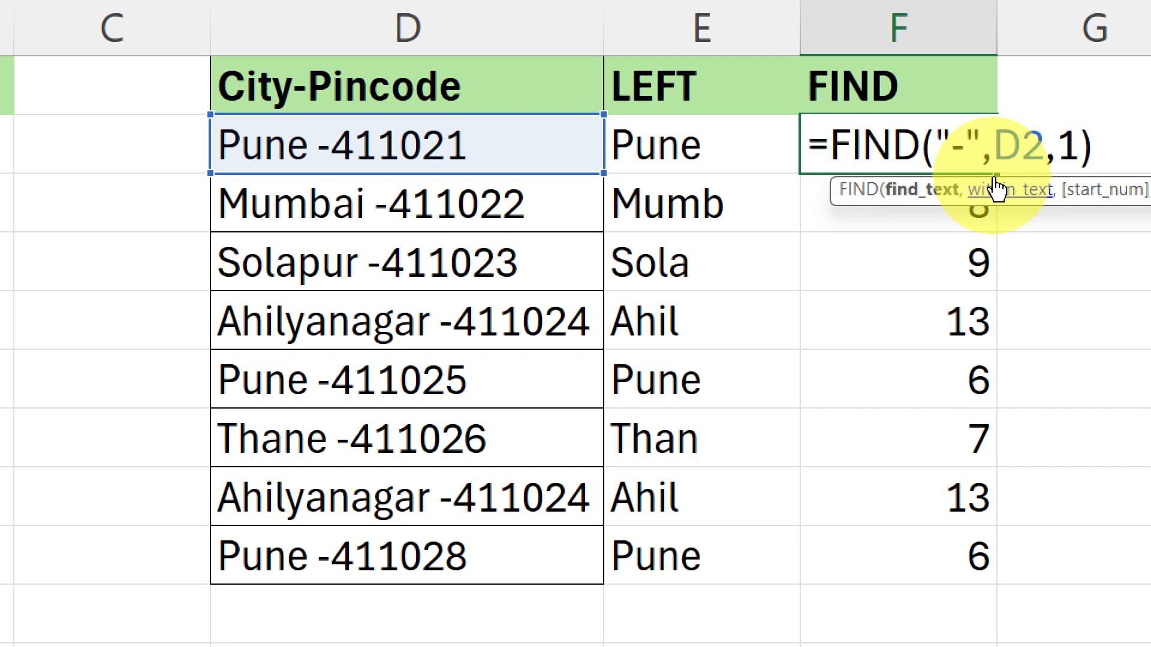
{"action": "key", "text": "BackSpace"}
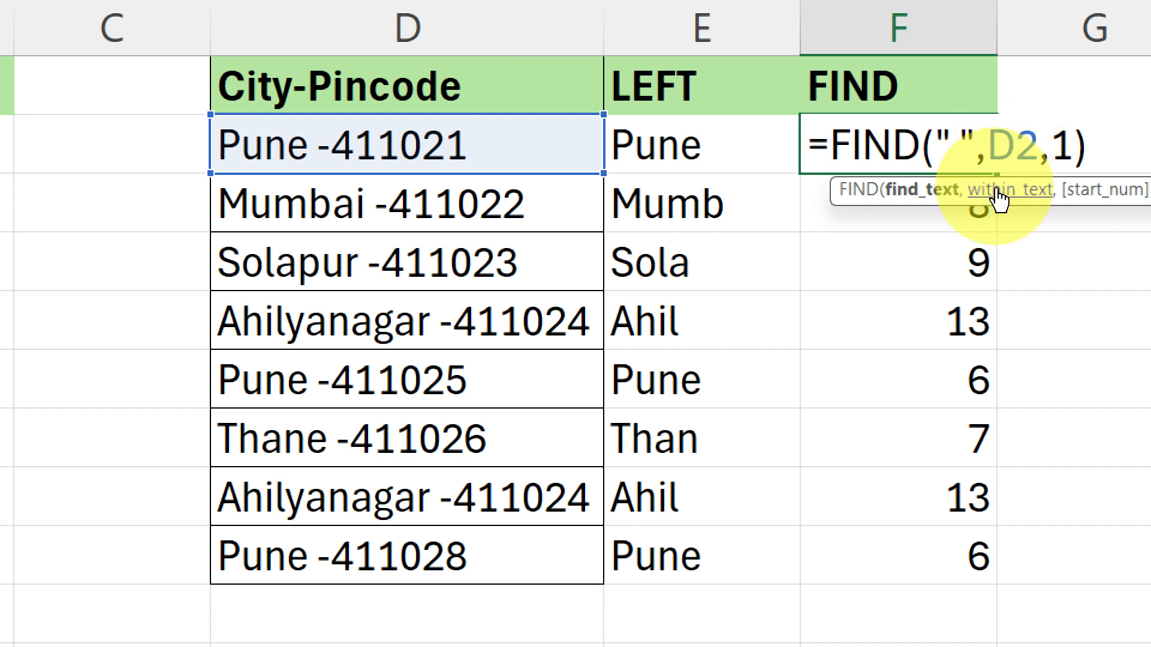
{"action": "key", "text": "Return"}
Fill the space-based FIND formula from F2 down to F9 and check the positions against the City-Pincode entries in column D
{"action": "left_click", "coordinate": [970, 142]}
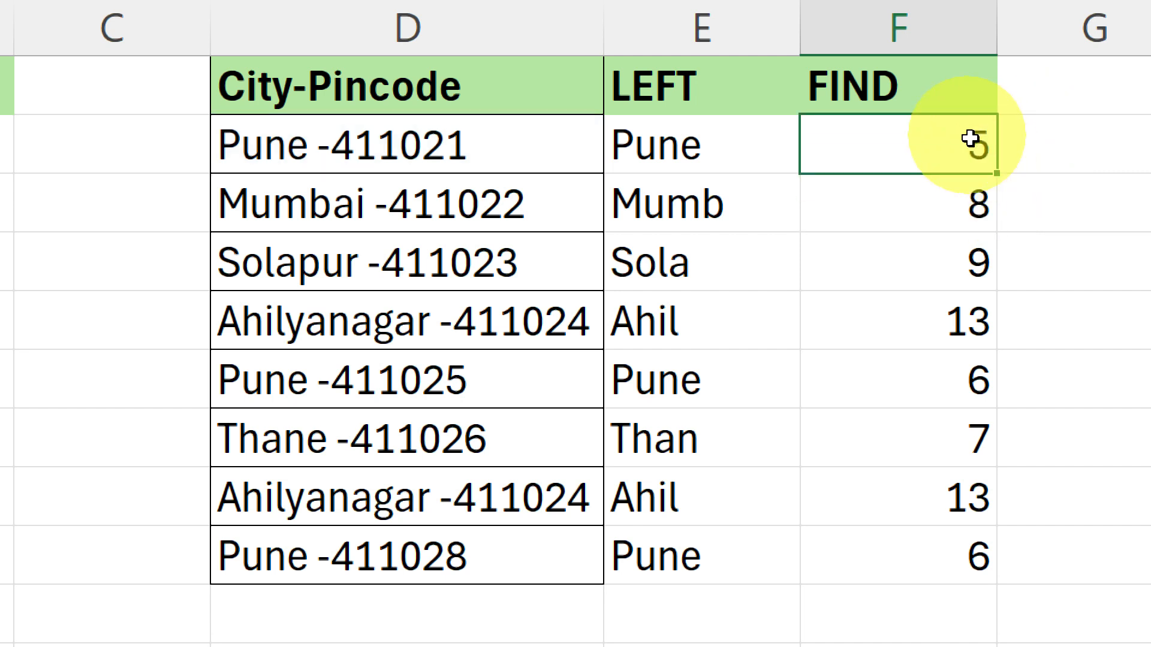
{"action": "double_click", "coordinate": [998, 174]}
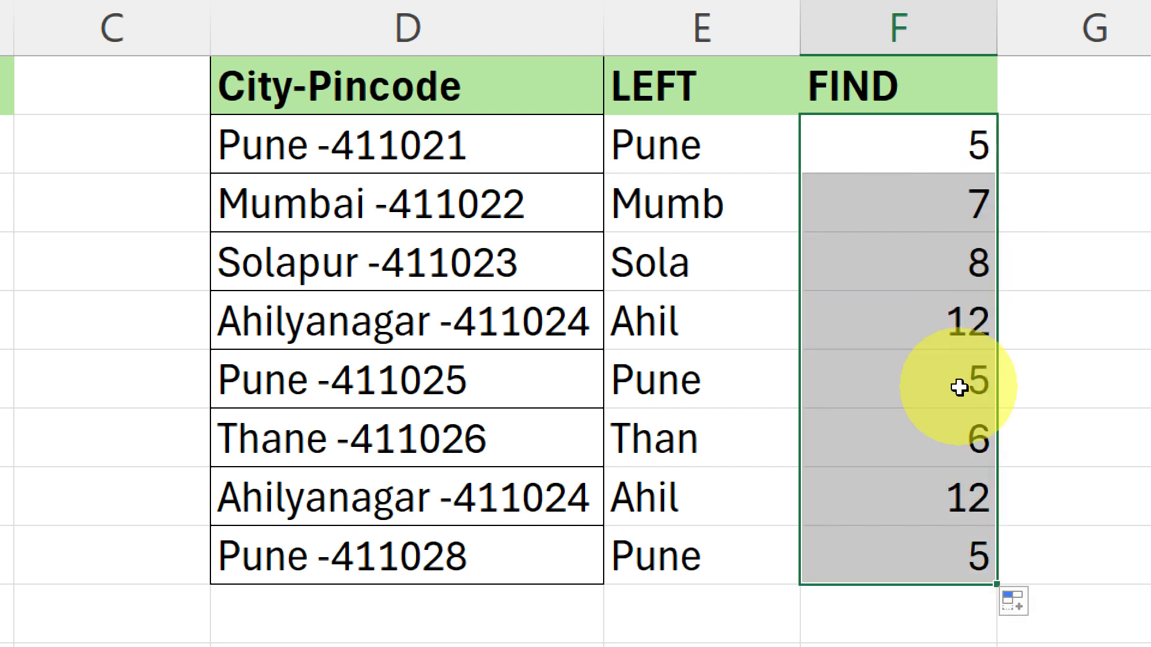
{"action": "left_click", "coordinate": [953, 144]}
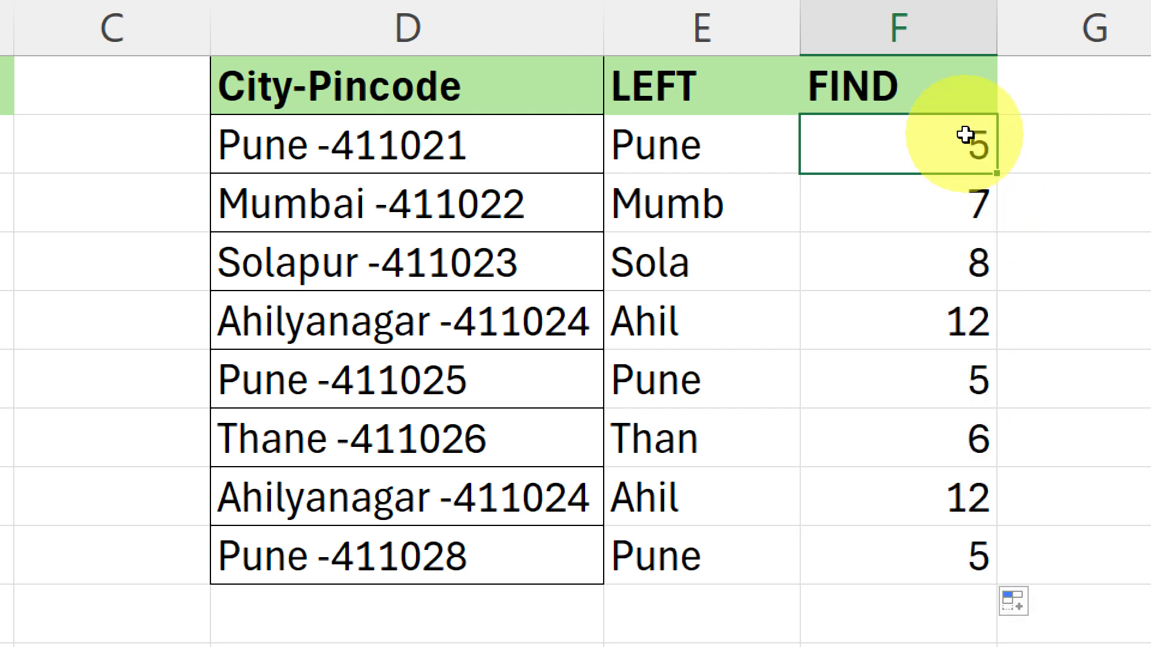
{"action": "left_click", "coordinate": [907, 214]}
{"action": "left_click", "coordinate": [872, 288]}
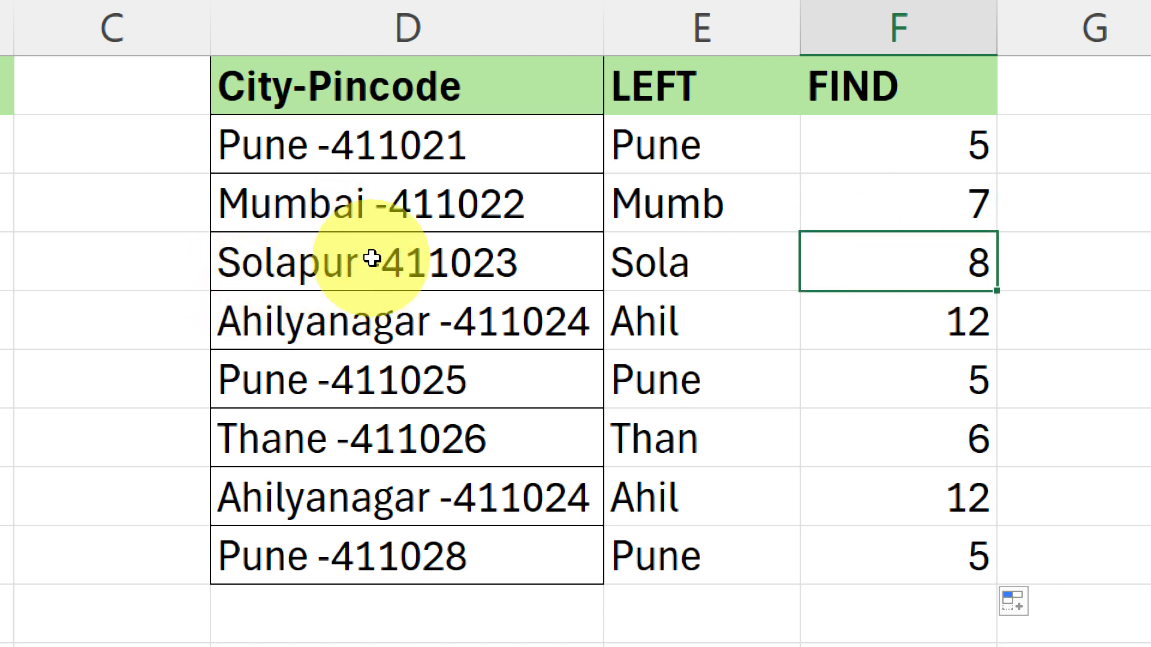
{"action": "left_click", "coordinate": [949, 324]}
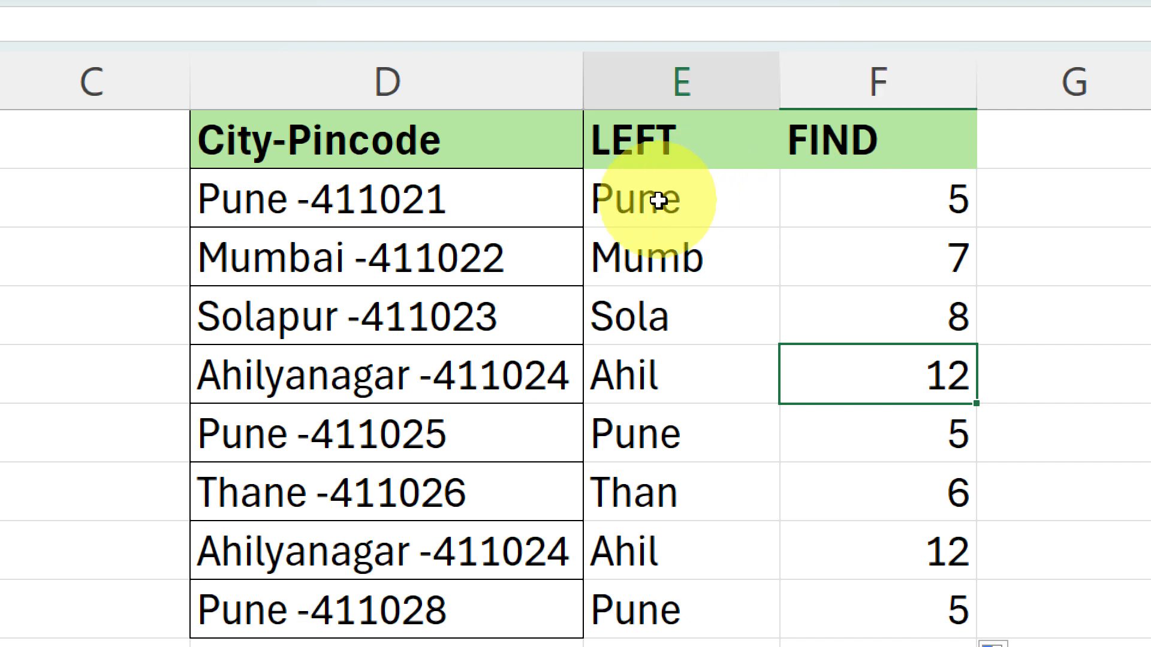
Inspect the LEFT formula in E2 without changing it and compare it with the space position in F2
{"action": "double_click", "coordinate": [732, 194]}
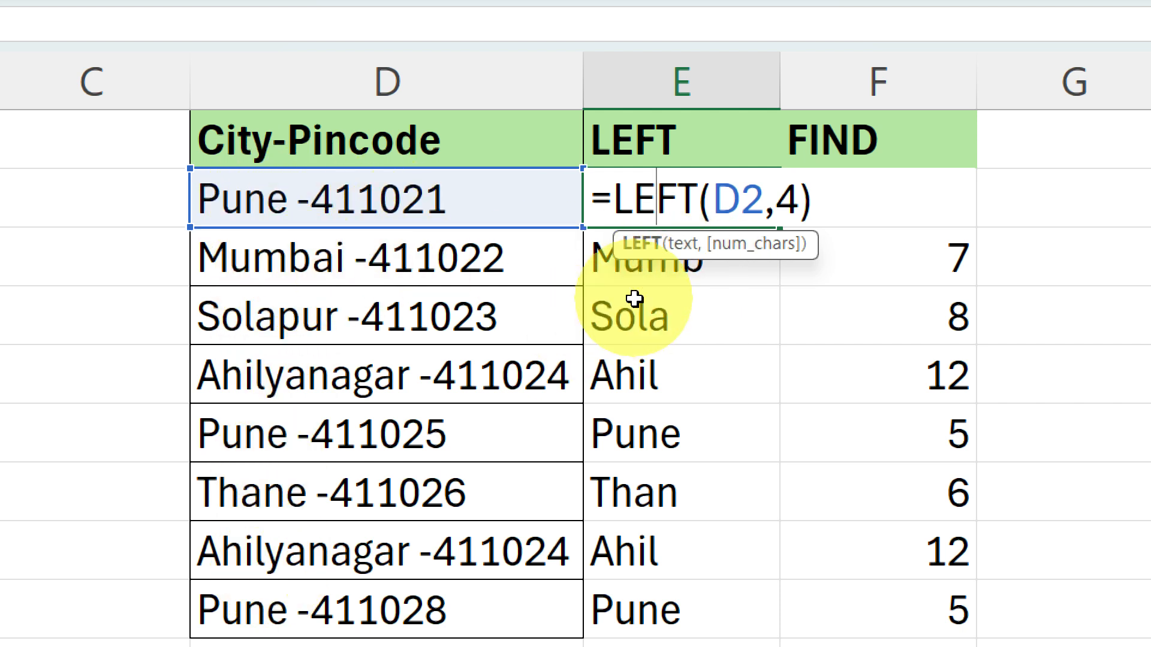
{"action": "key", "text": "Return"}
{"action": "left_click", "coordinate": [957, 259]}
{"action": "left_click", "coordinate": [935, 194]}
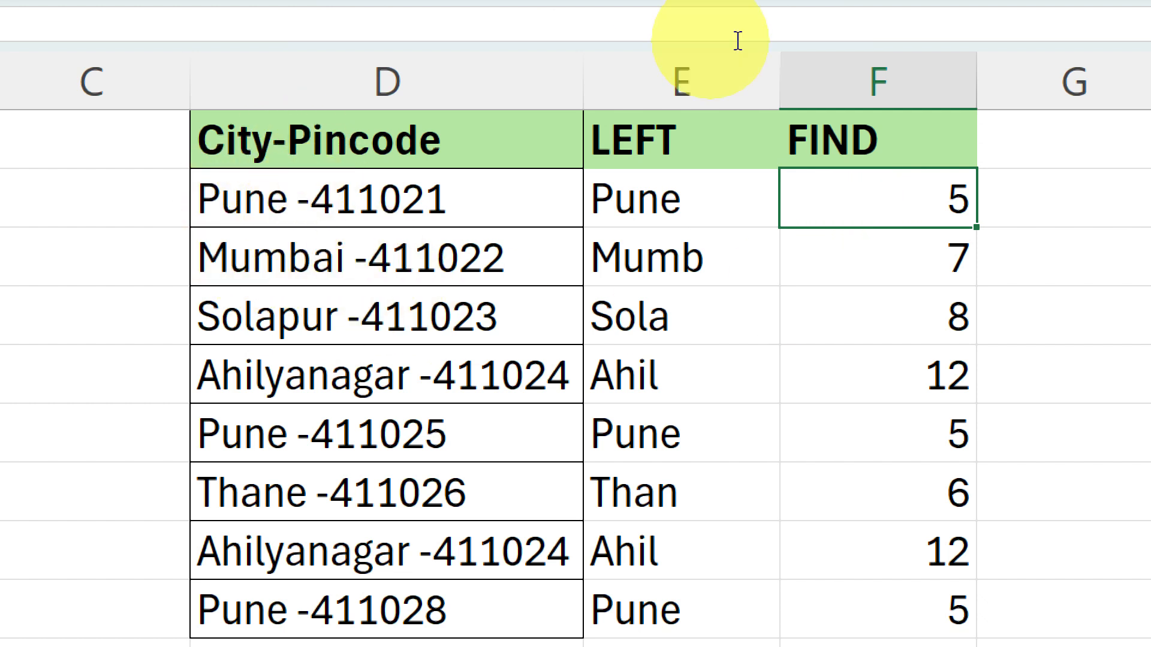
Subtract 1 from the FIND result in F2 with =FIND(" ",D2,1)-1 and fill the formula down to F9
{"action": "double_click", "coordinate": [953, 201]}
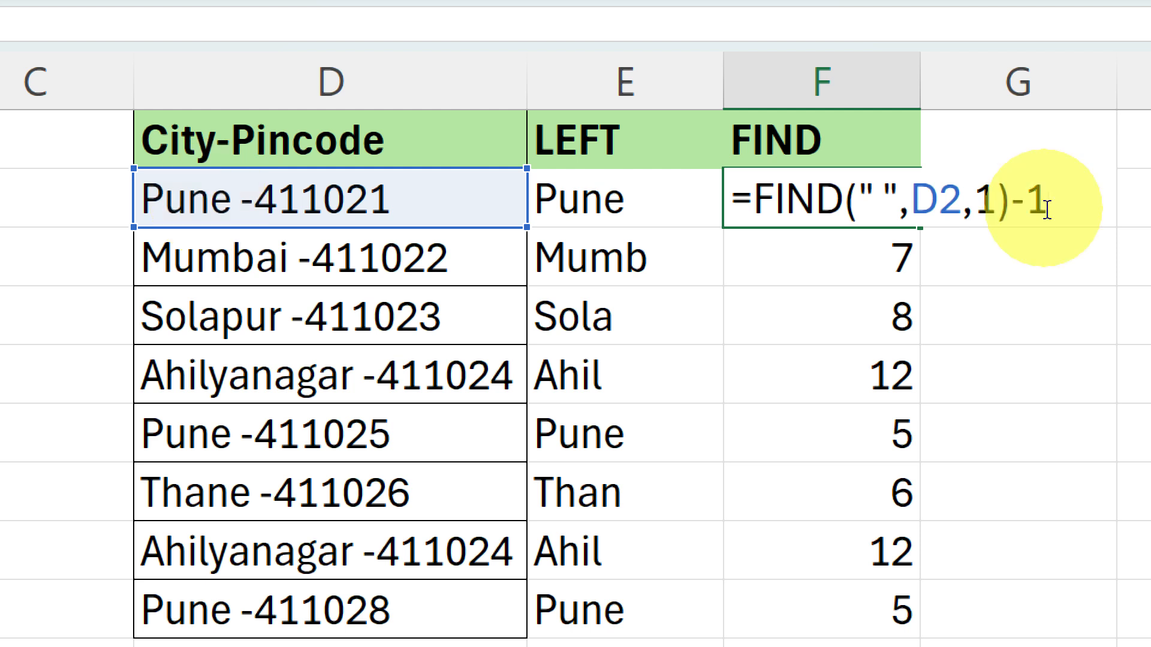
{"action": "key", "text": "Return"}
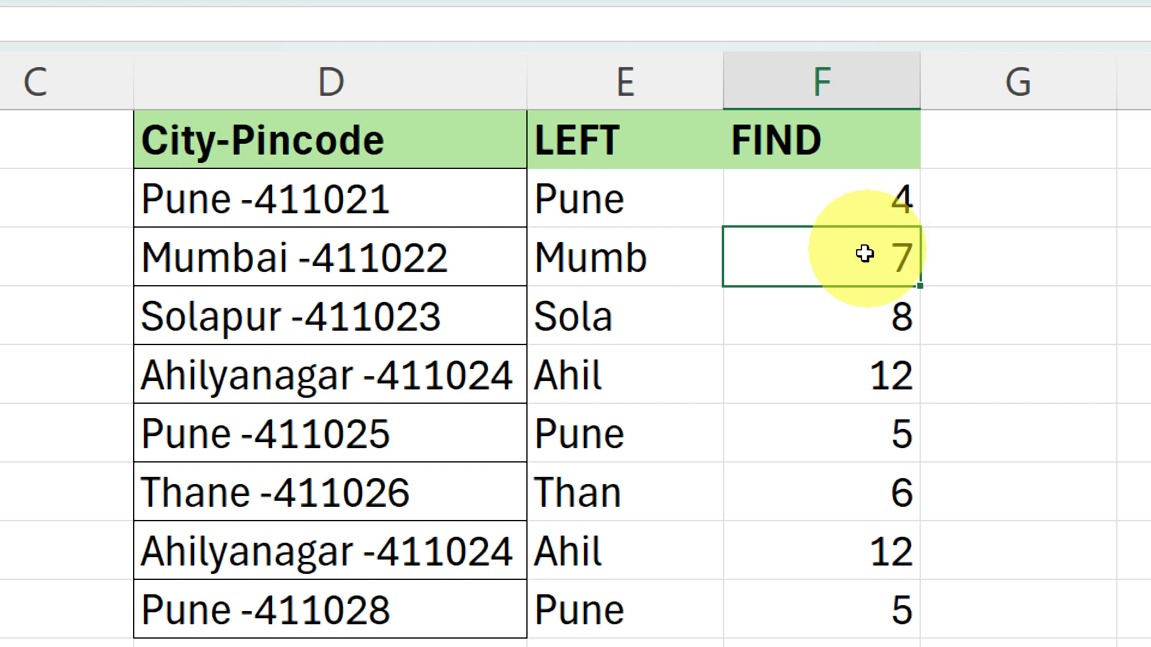
{"action": "left_click", "coordinate": [826, 332]}
{"action": "left_click", "coordinate": [817, 176]}
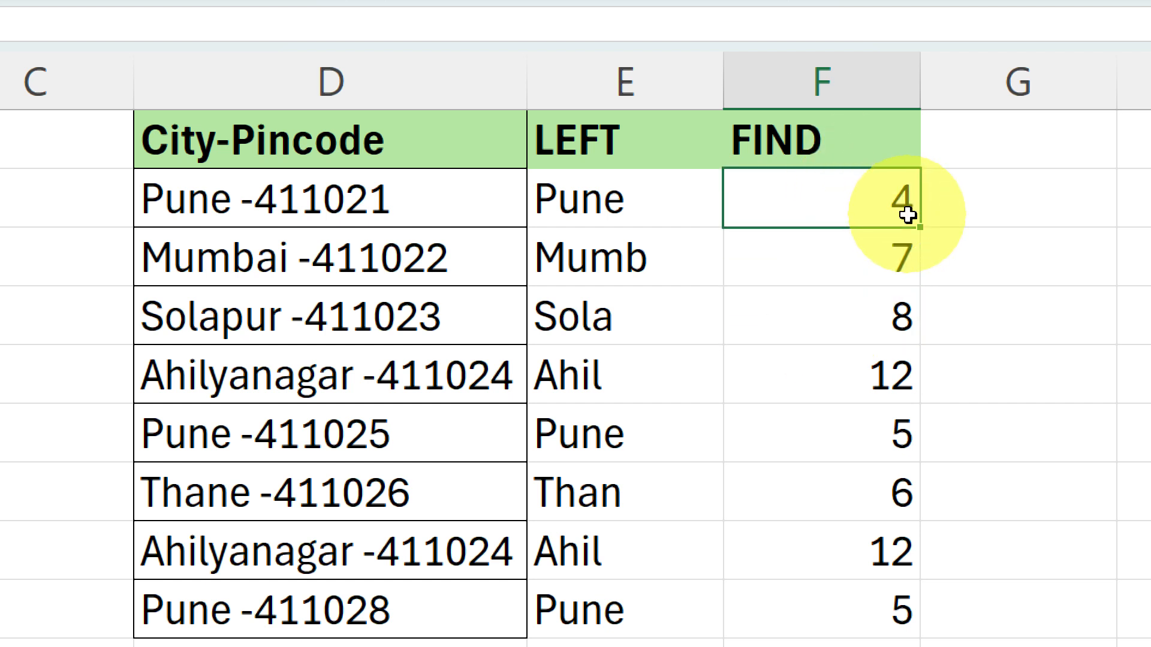
{"action": "double_click", "coordinate": [914, 228]}
{"action": "scroll", "coordinate": [894, 611], "scroll_direction": "down", "scroll_amount": 2}
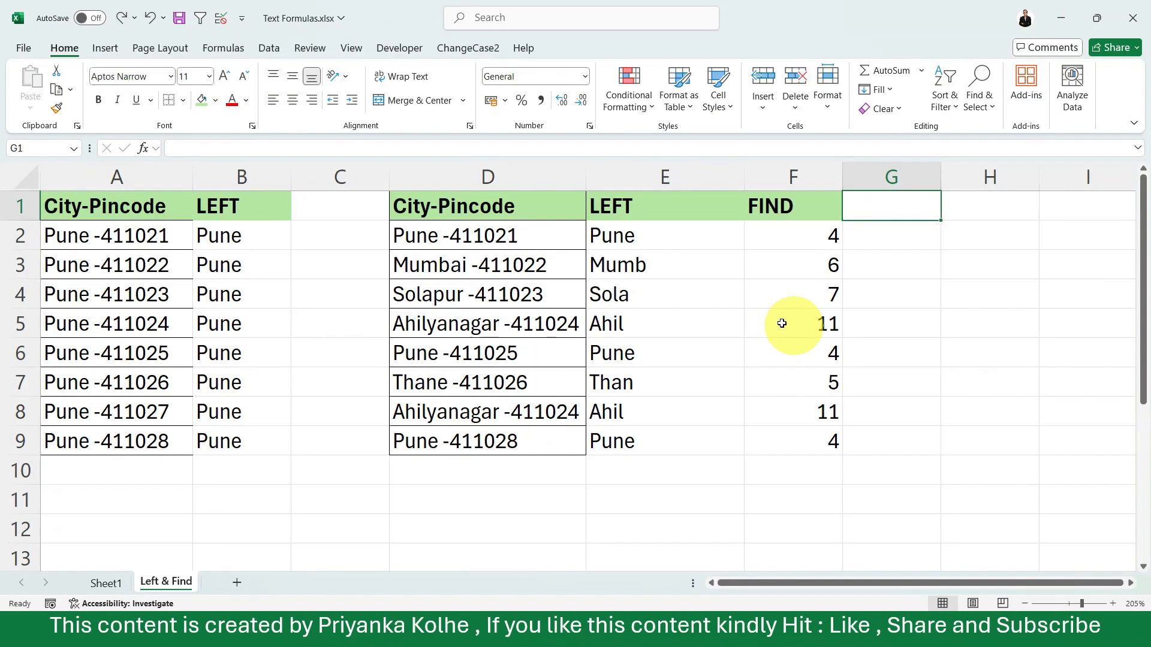
Replace the fixed character count in E2's LEFT formula with F2, giving =LEFT(D2,F2), and fill it down to E9
{"action": "left_click", "coordinate": [673, 236]}
{"action": "double_click", "coordinate": [678, 238]}
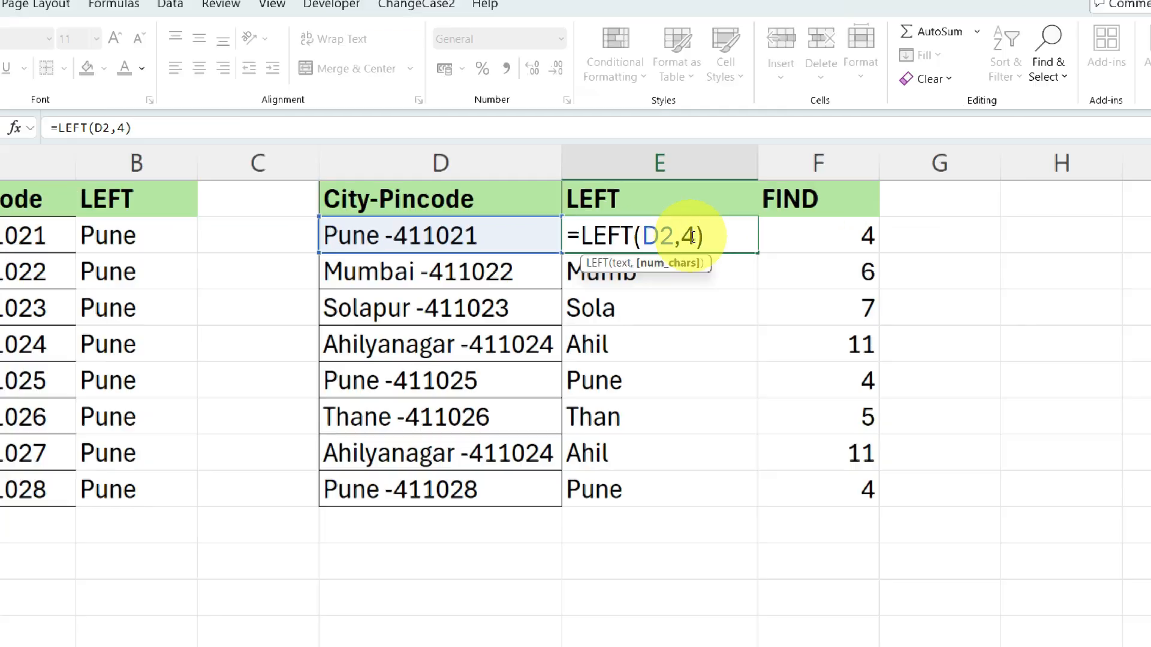
{"action": "key", "text": "BackSpace"}
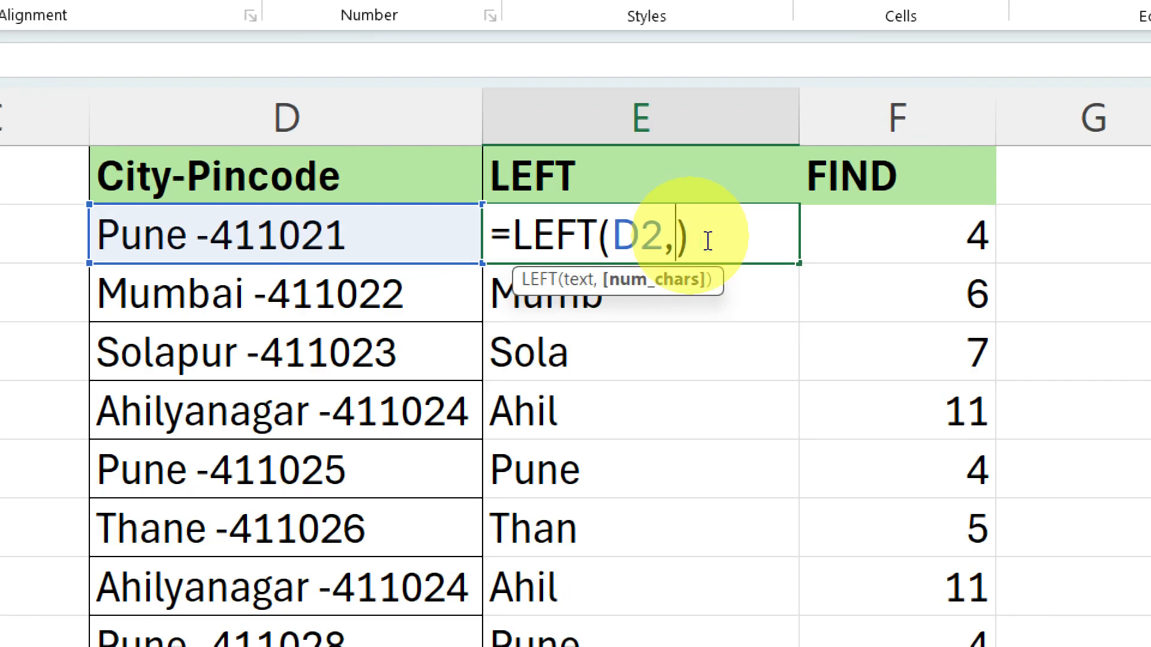
{"action": "left_click", "coordinate": [908, 240]}
{"action": "key", "text": "Return"}
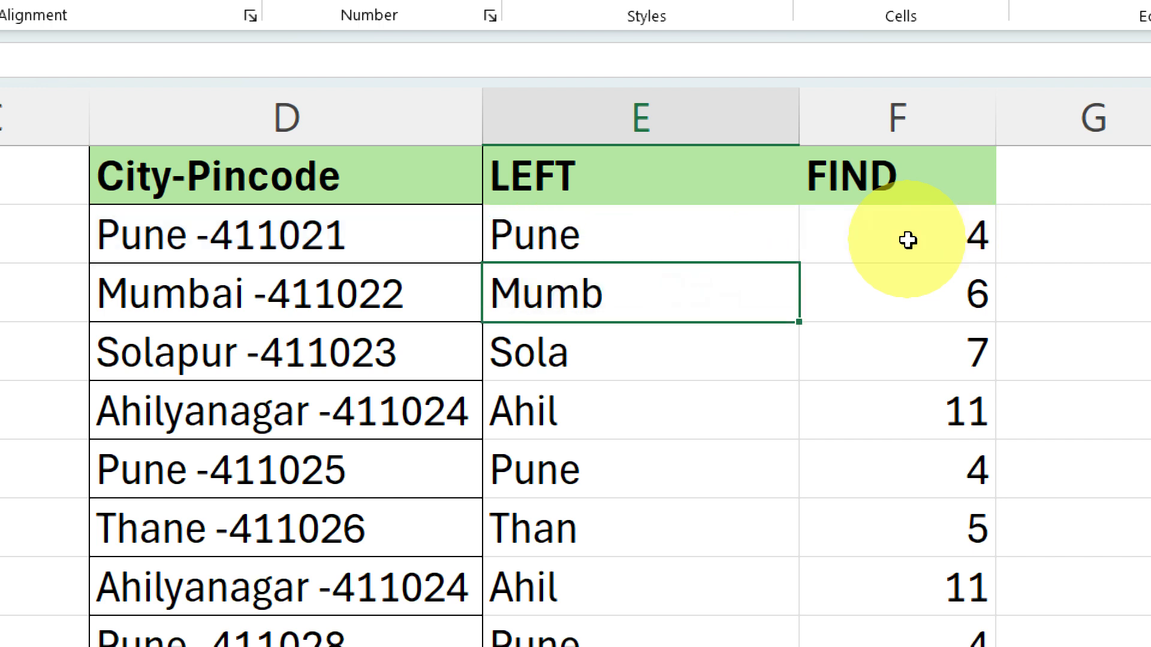
{"action": "left_click", "coordinate": [735, 224]}
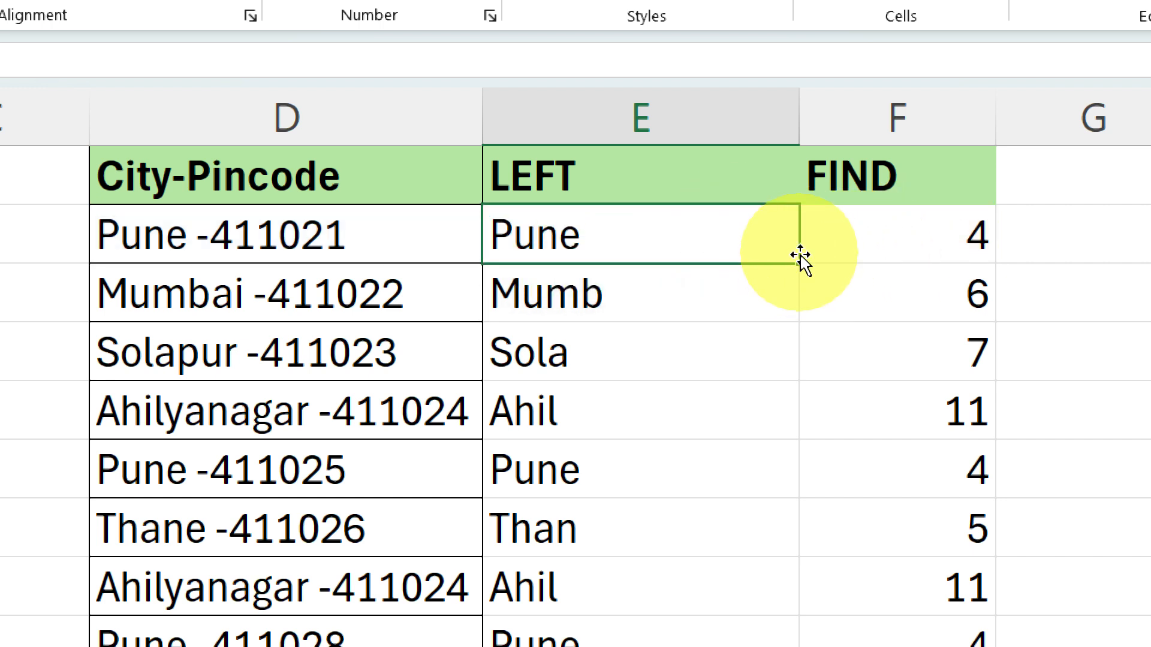
{"action": "double_click", "coordinate": [798, 264]}
{"action": "left_click", "coordinate": [638, 457]}
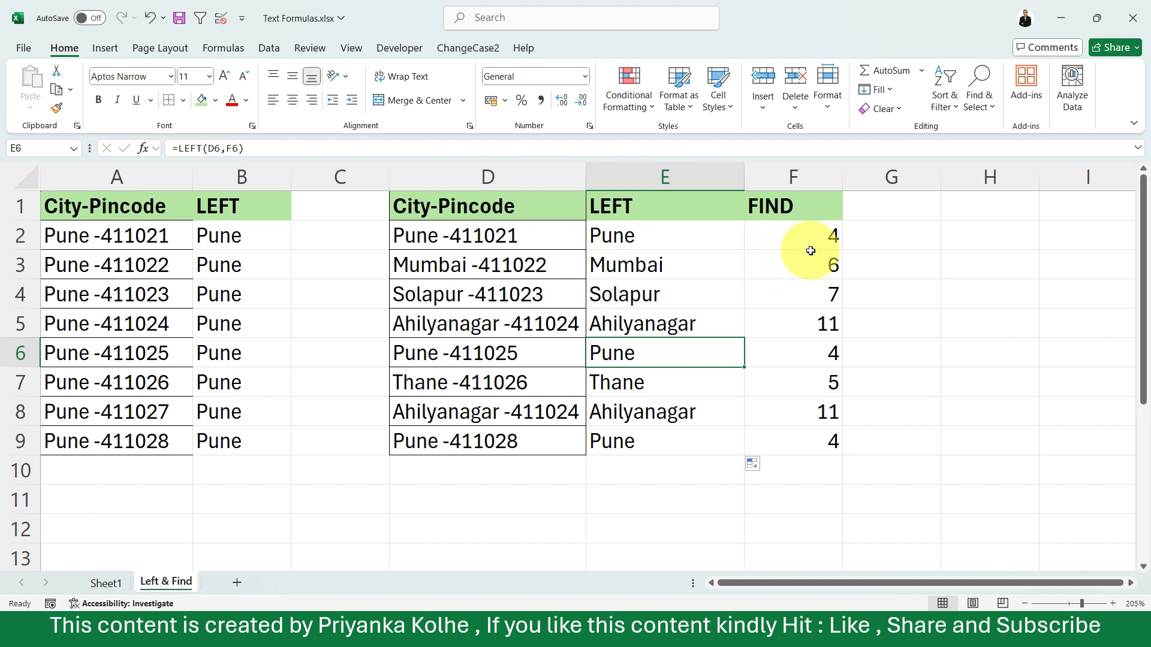
Clear the FIND formulas from F2:F9 and check the effect on the LEFT formula in E2
{"action": "left_click_drag", "start_coordinate": [805, 236], "coordinate": [817, 439]}
{"action": "key", "text": "Delete"}
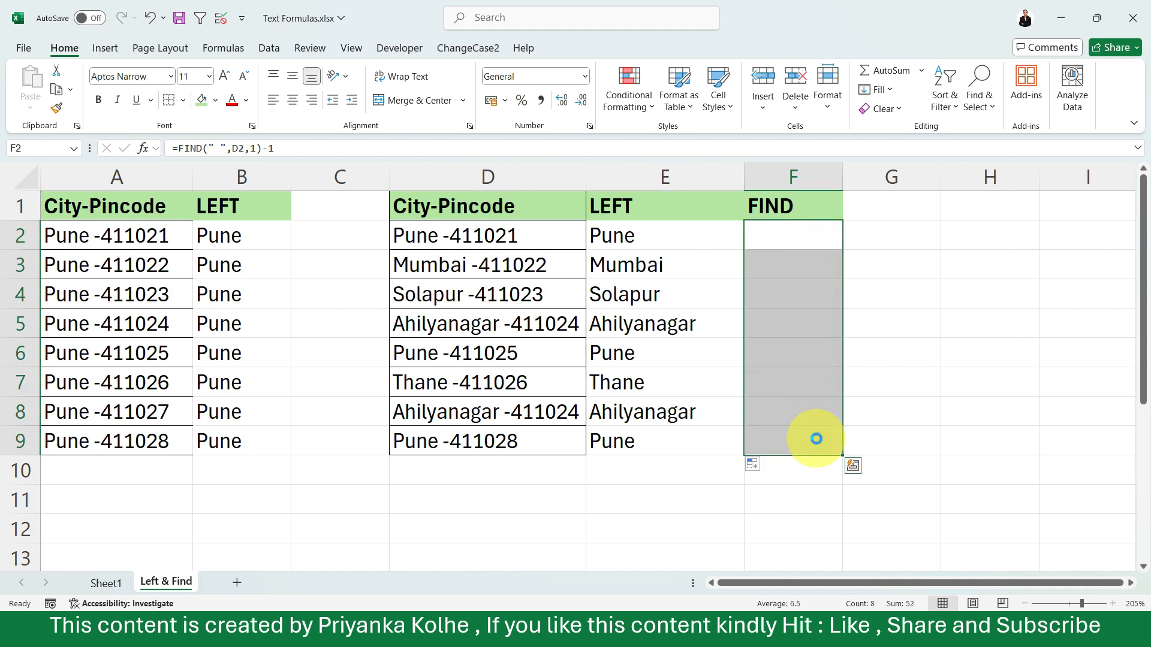
{"action": "left_click", "coordinate": [663, 233]}
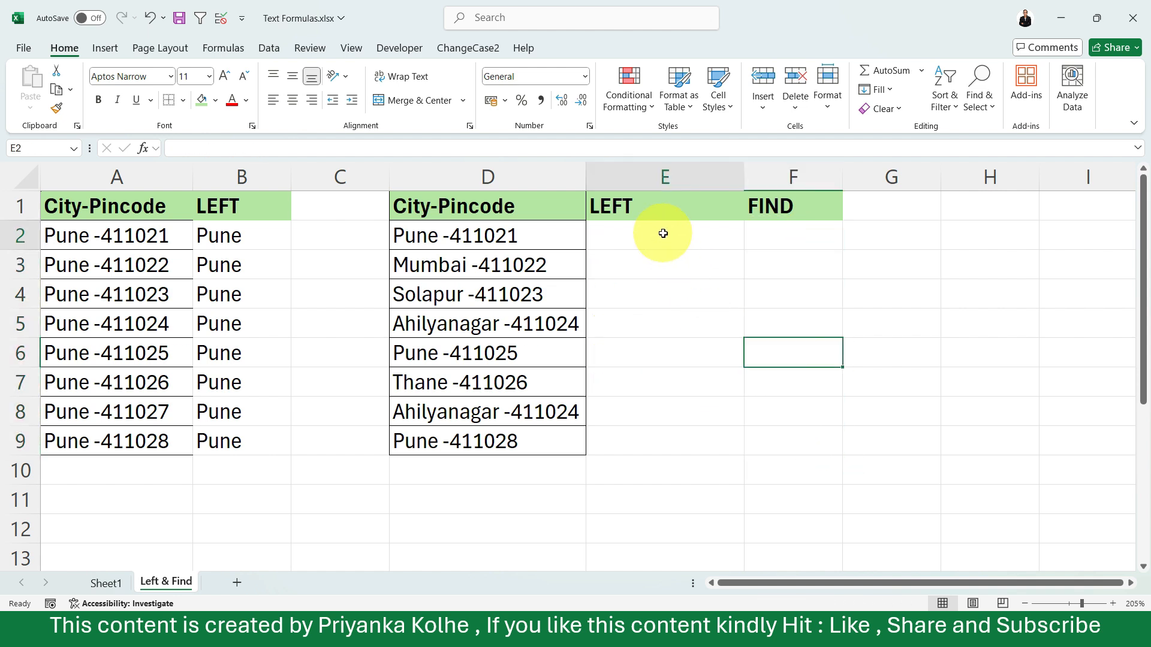
{"action": "left_click", "coordinate": [771, 240]}
Overwrite E2 with a new LEFT formula that uses D2 as its text argument
{"action": "left_click", "coordinate": [652, 236]}
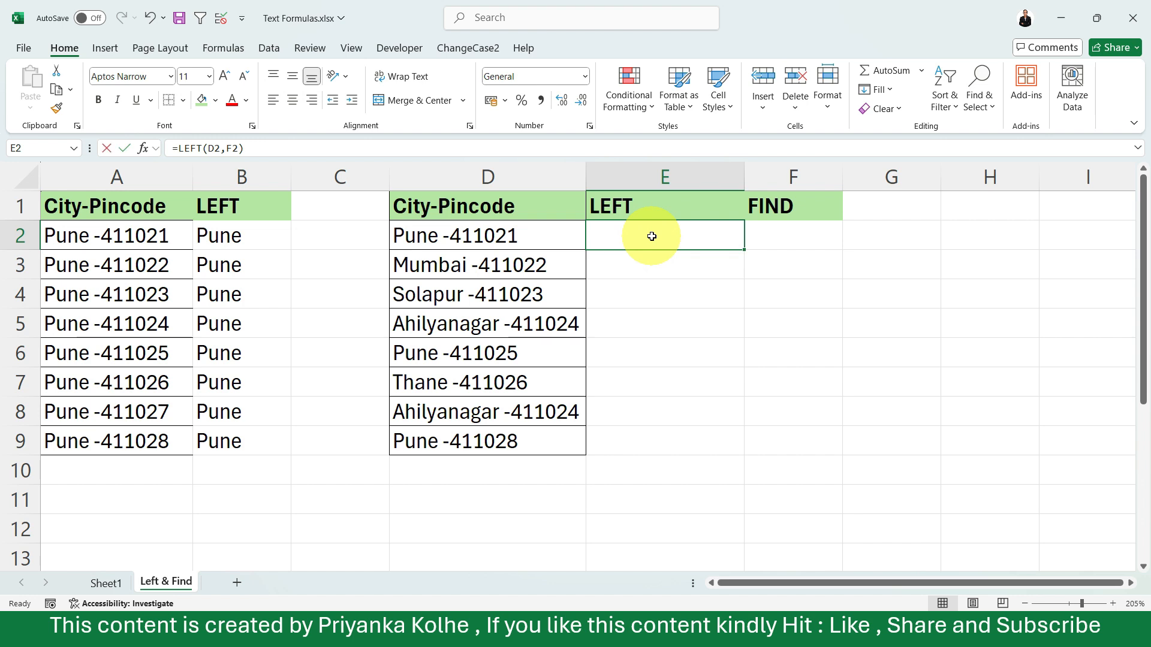
{"action": "type", "text": "=le"}
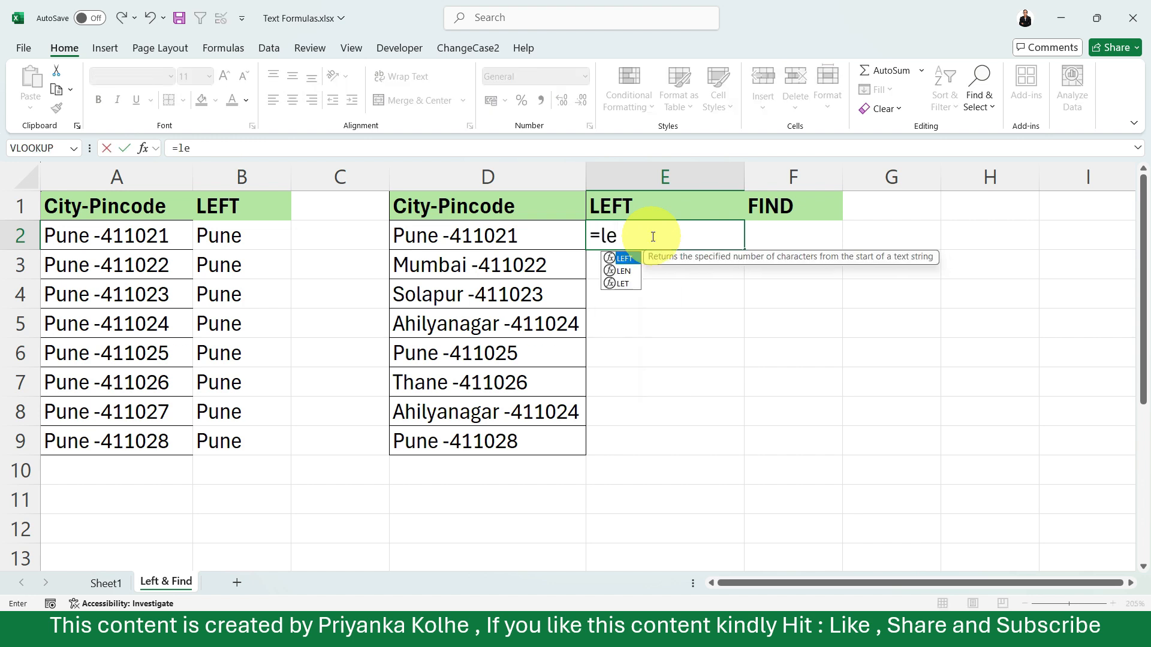
{"action": "type", "text": "f"}
{"action": "key", "text": "Tab"}
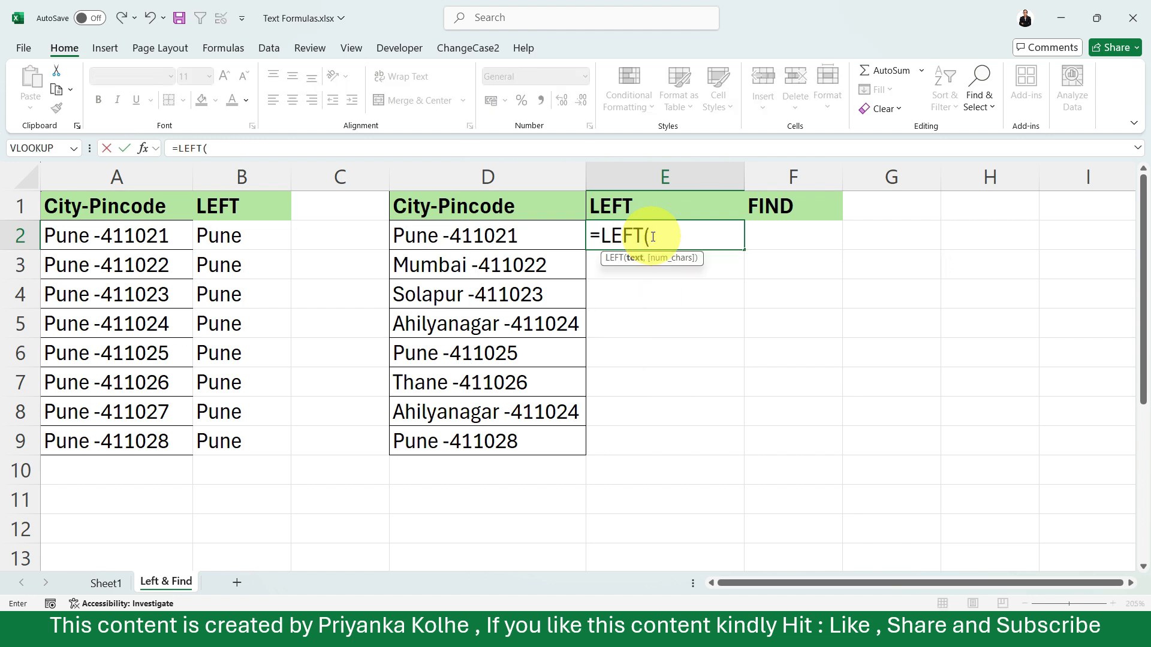
{"action": "left_click", "coordinate": [530, 246]}
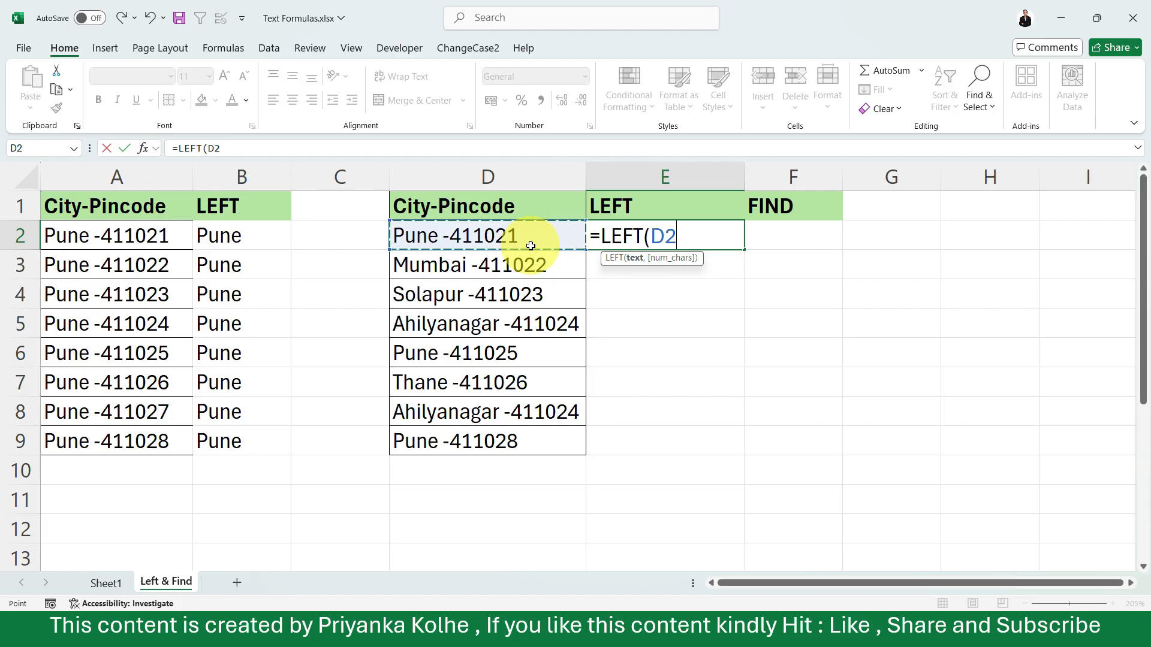
{"action": "type", "text": ",fin"}
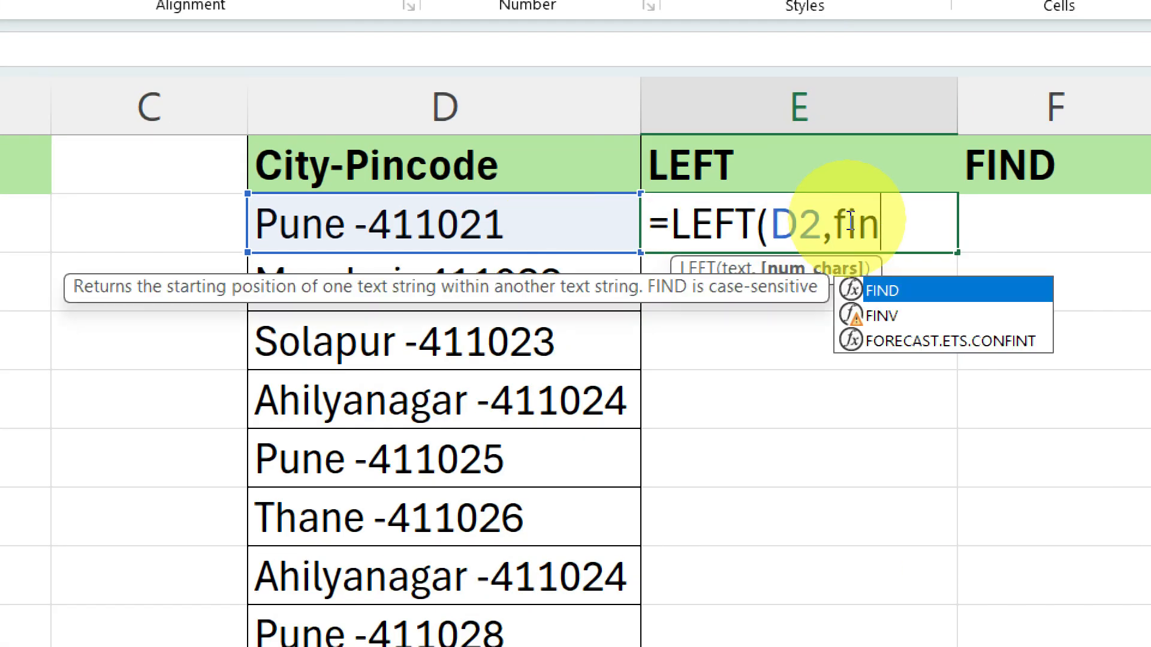
Complete the LEFT formula in E2 with the nested expression FIND(" ",D2,1)-1 as its character count and reselect E2
{"action": "type", "text": "d"}
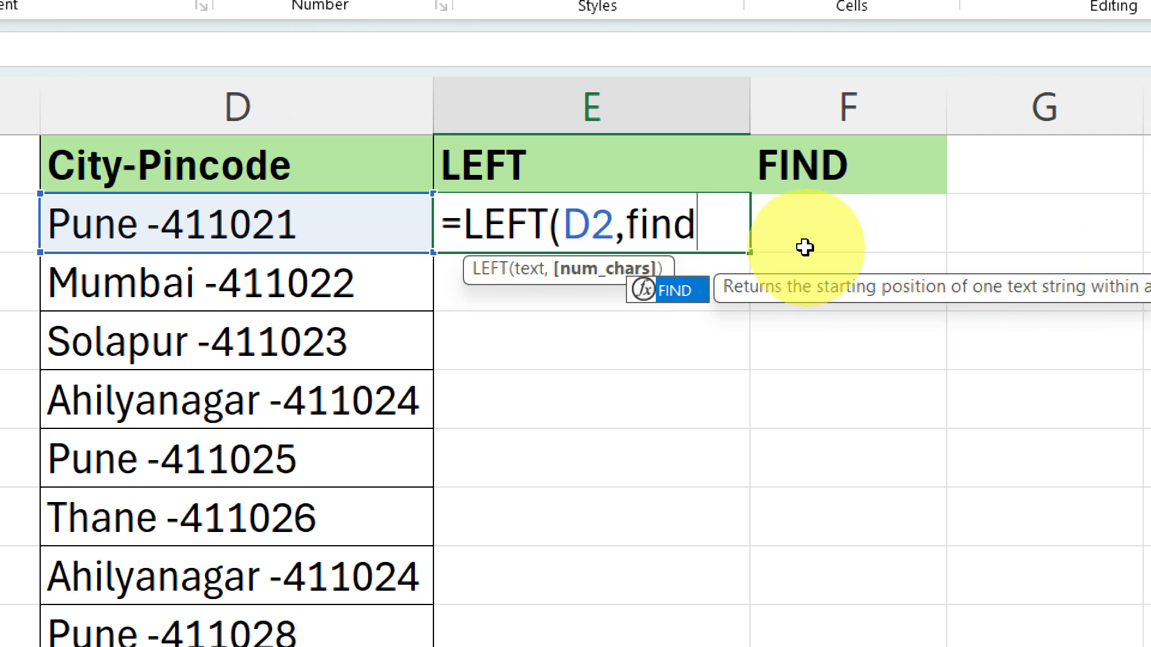
{"action": "key", "text": "Tab"}
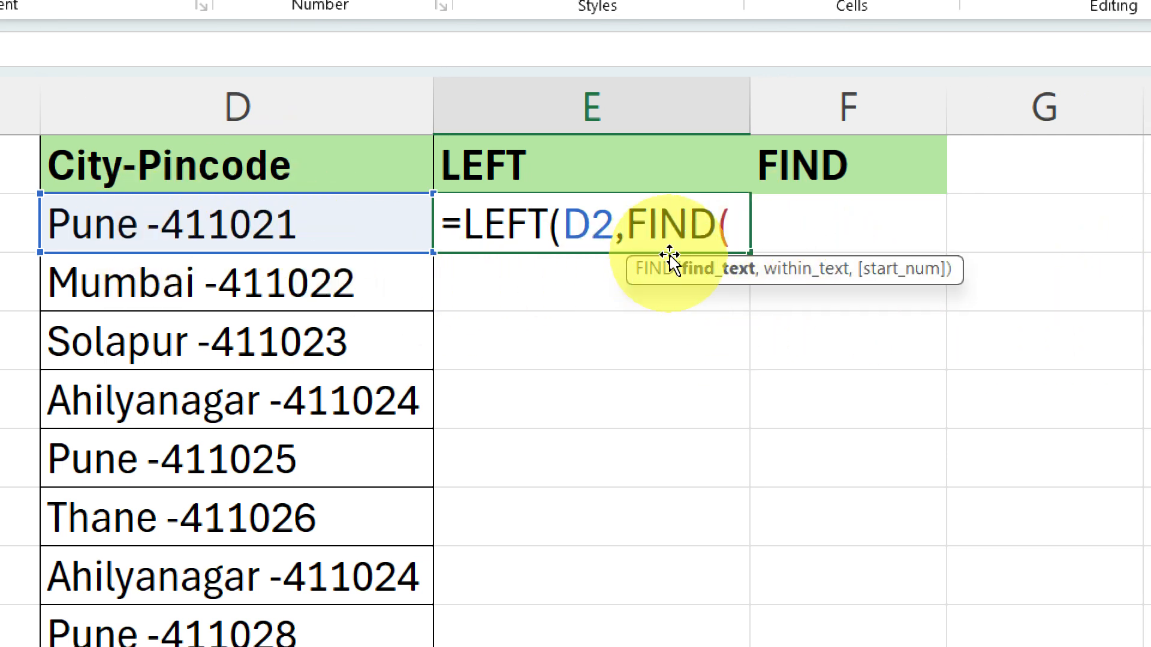
{"action": "type", "text": "\" \","}
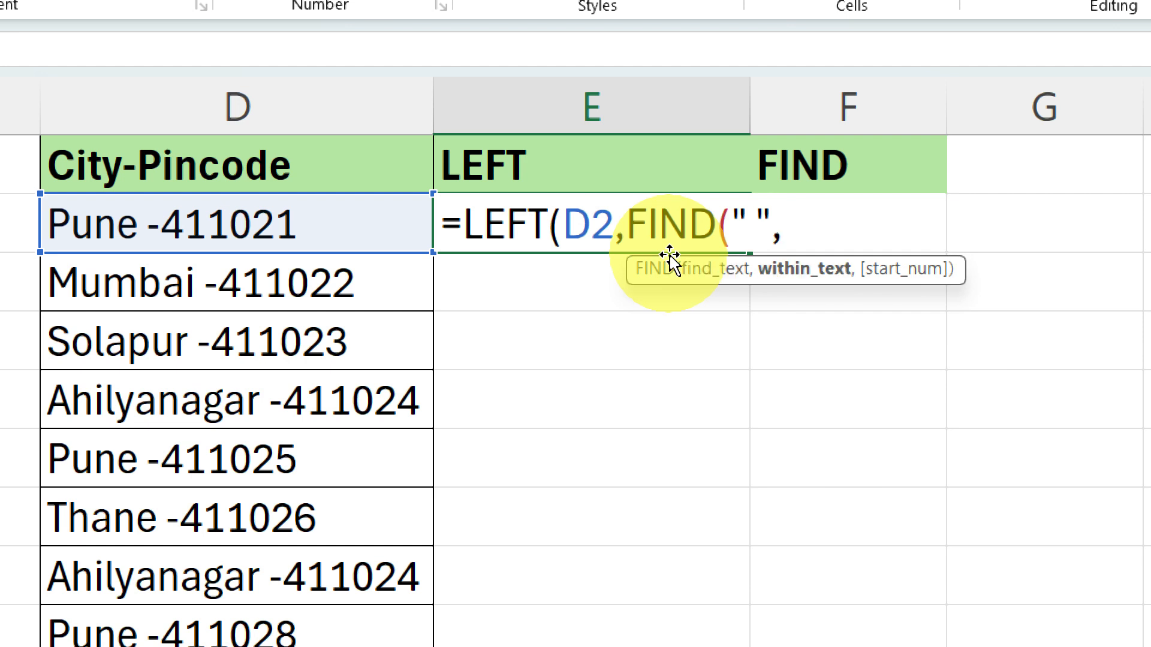
{"action": "left_click", "coordinate": [292, 226]}
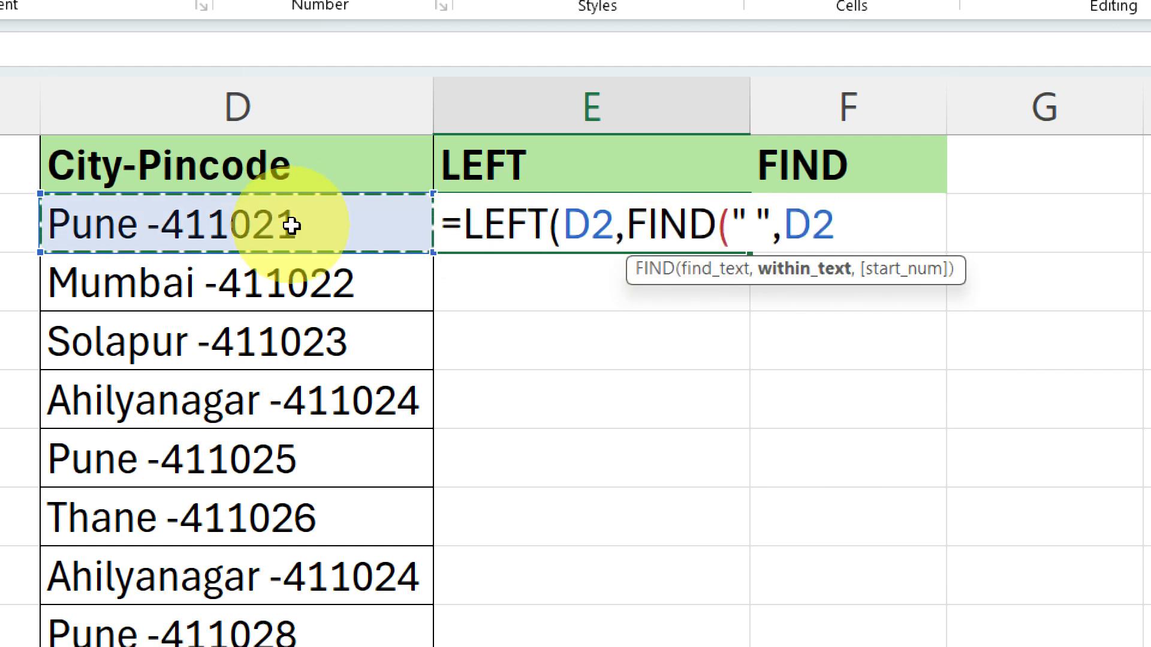
{"action": "type", "text": ","}
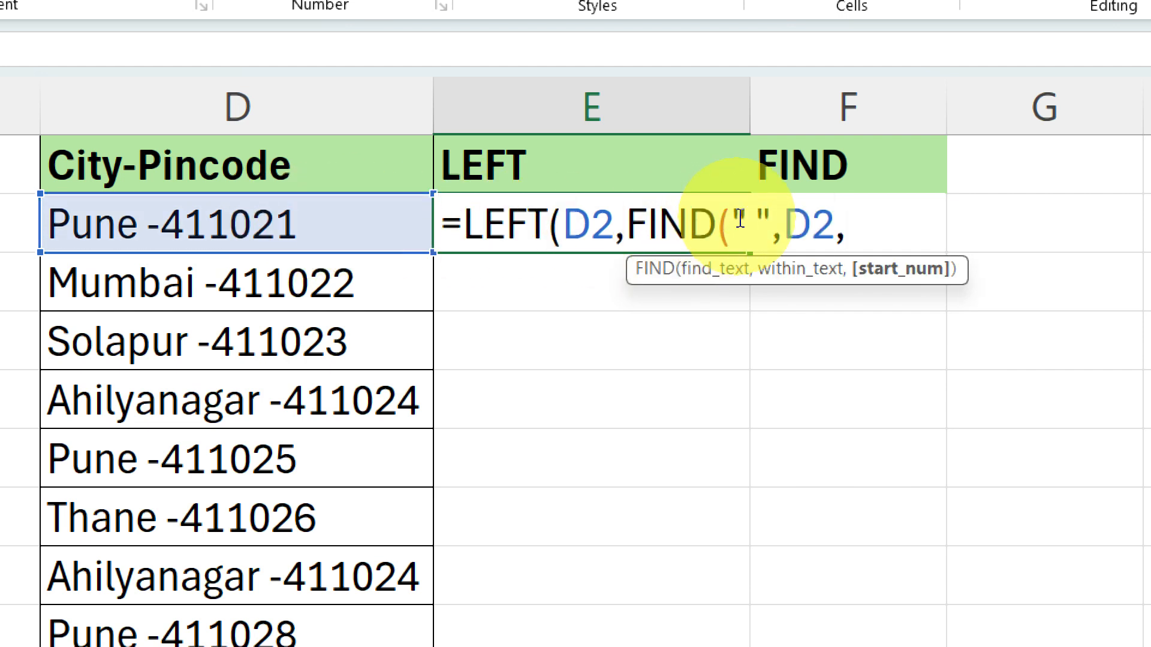
{"action": "type", "text": "1)-1"}
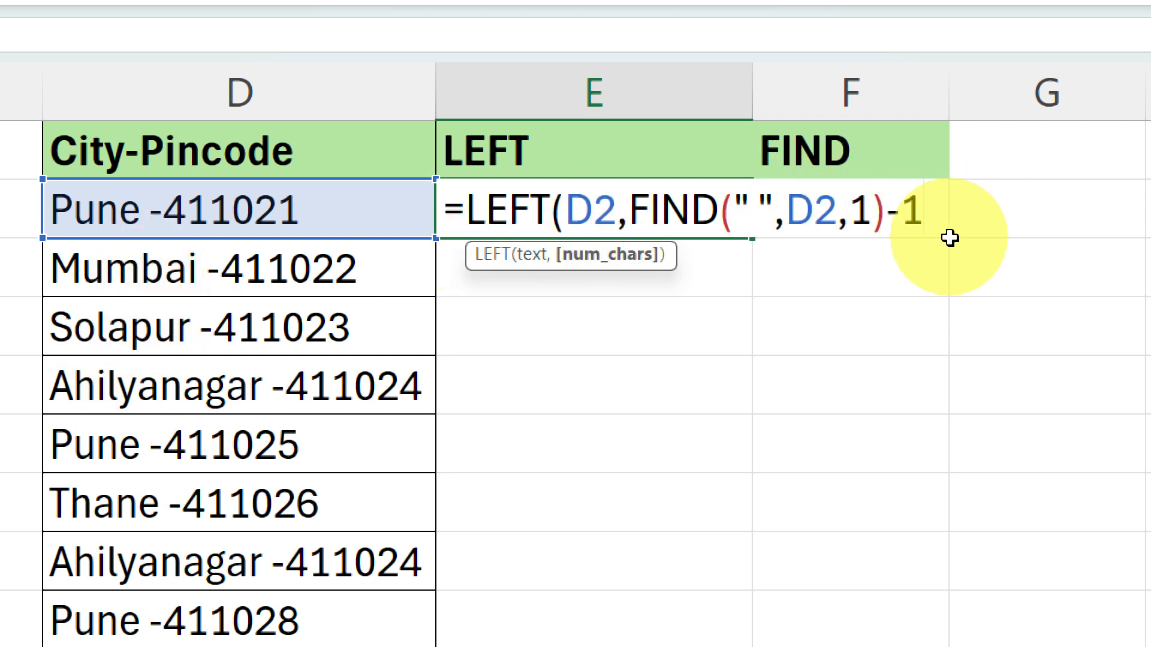
{"action": "key", "text": "Return"}
{"action": "key", "text": "Return"}
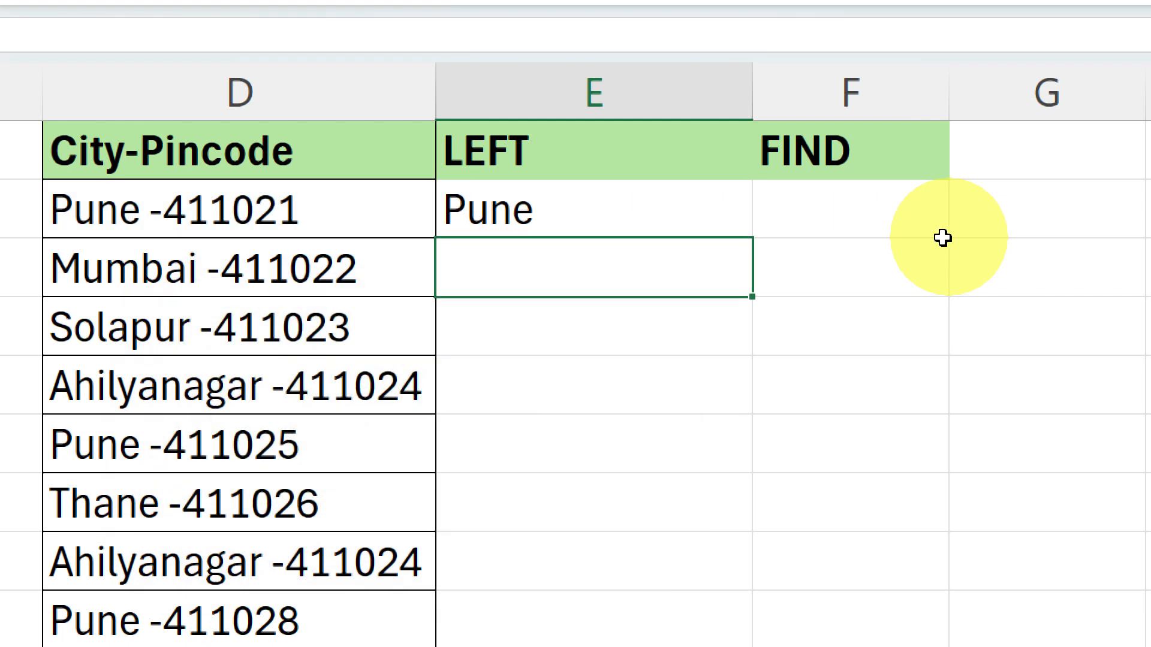
{"action": "left_click", "coordinate": [691, 215]}
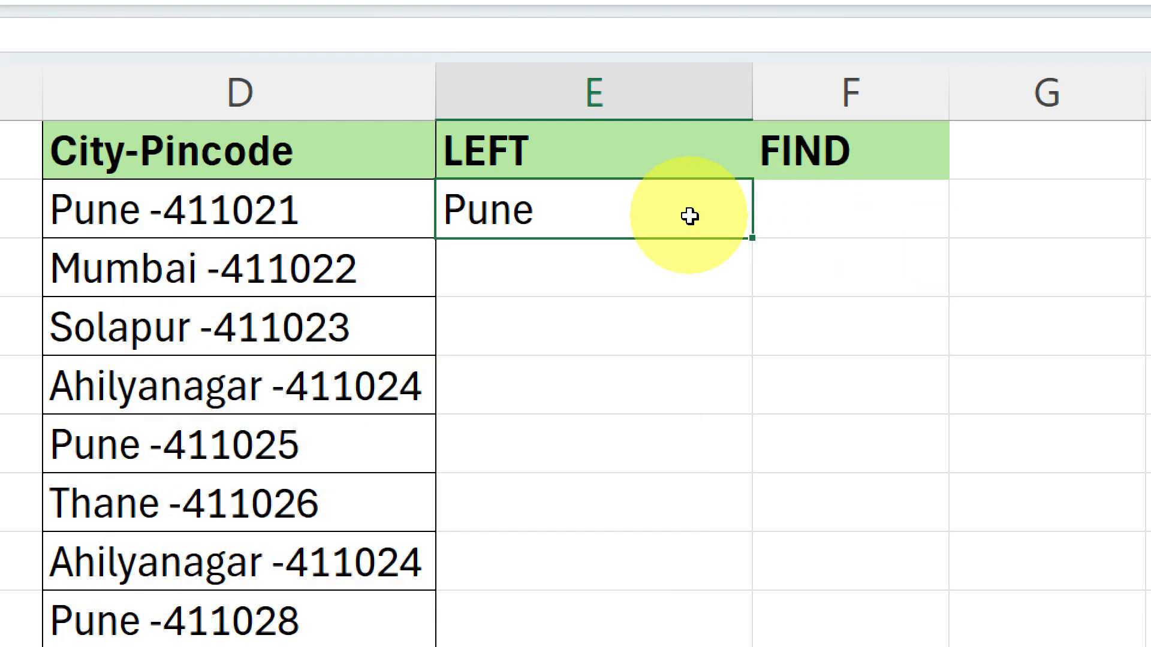
Fill the nested LEFT and FIND formula from E2 down through E9
{"action": "double_click", "coordinate": [752, 237]}
{"action": "left_click", "coordinate": [905, 196]}
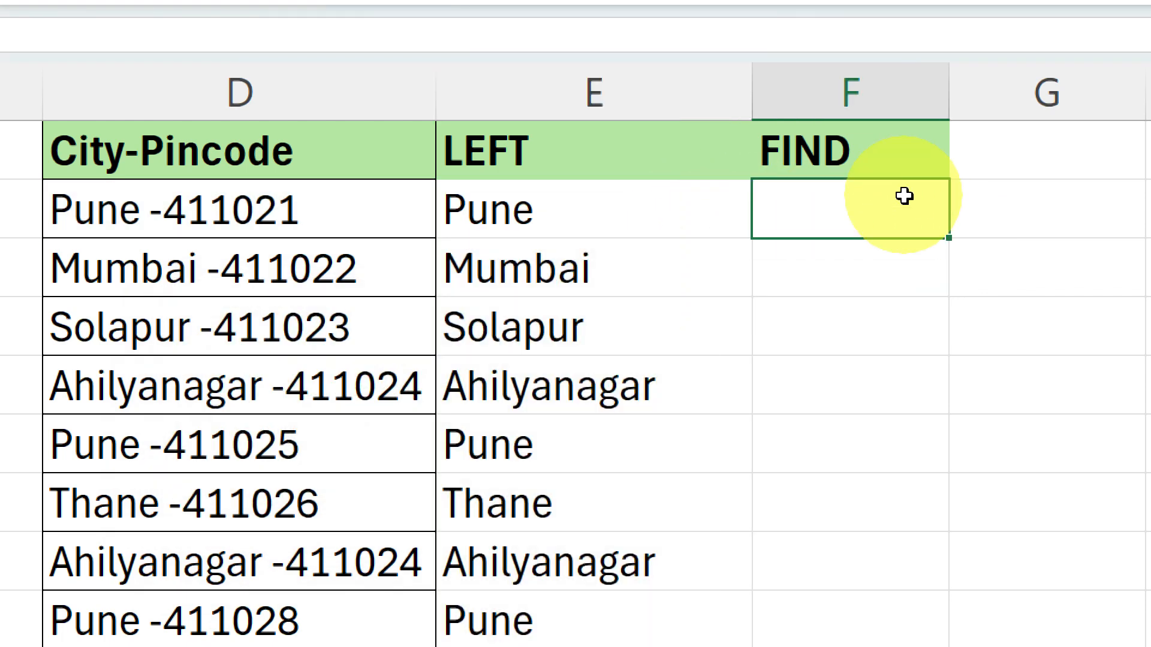
Open E2's formula and inspect the value of its nested FIND(" ",D2,1)-1 expression, keeping the formula when closing the cell
{"action": "left_click", "coordinate": [616, 196]}
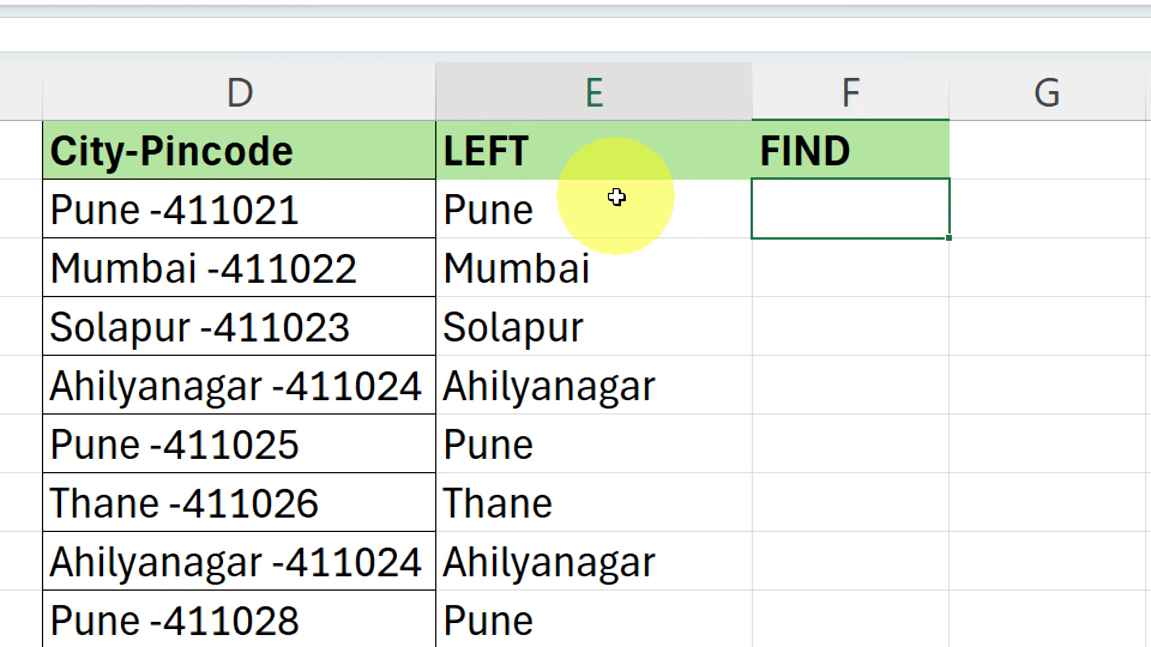
{"action": "double_click", "coordinate": [617, 197]}
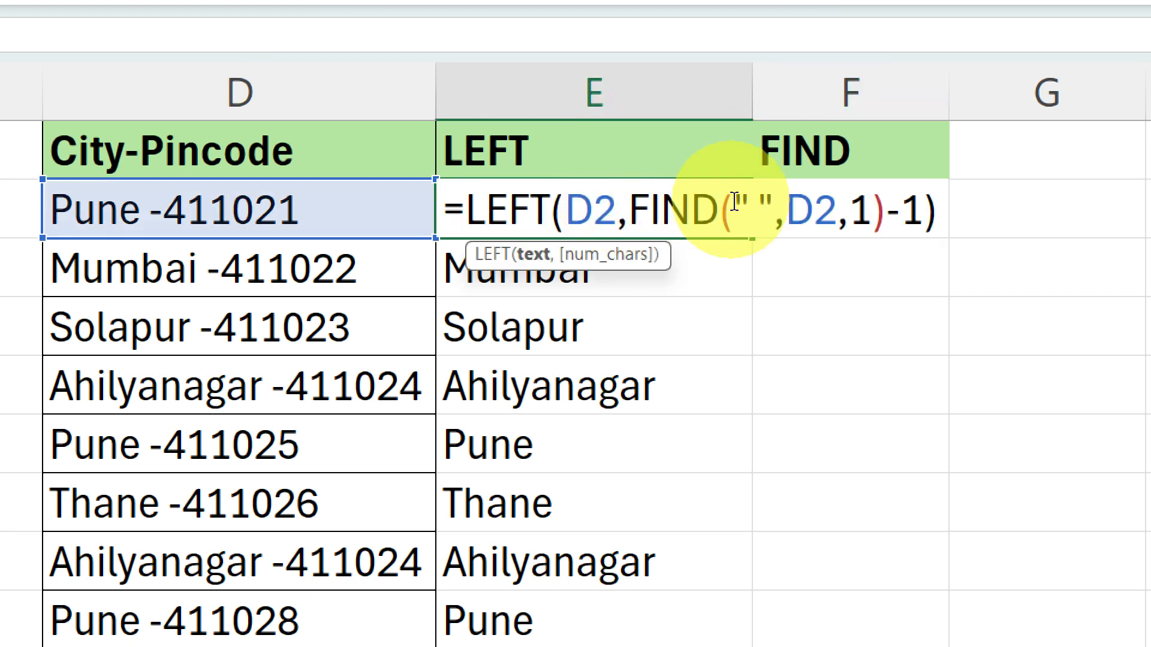
{"action": "left_click_drag", "start_coordinate": [629, 209], "coordinate": [921, 214]}
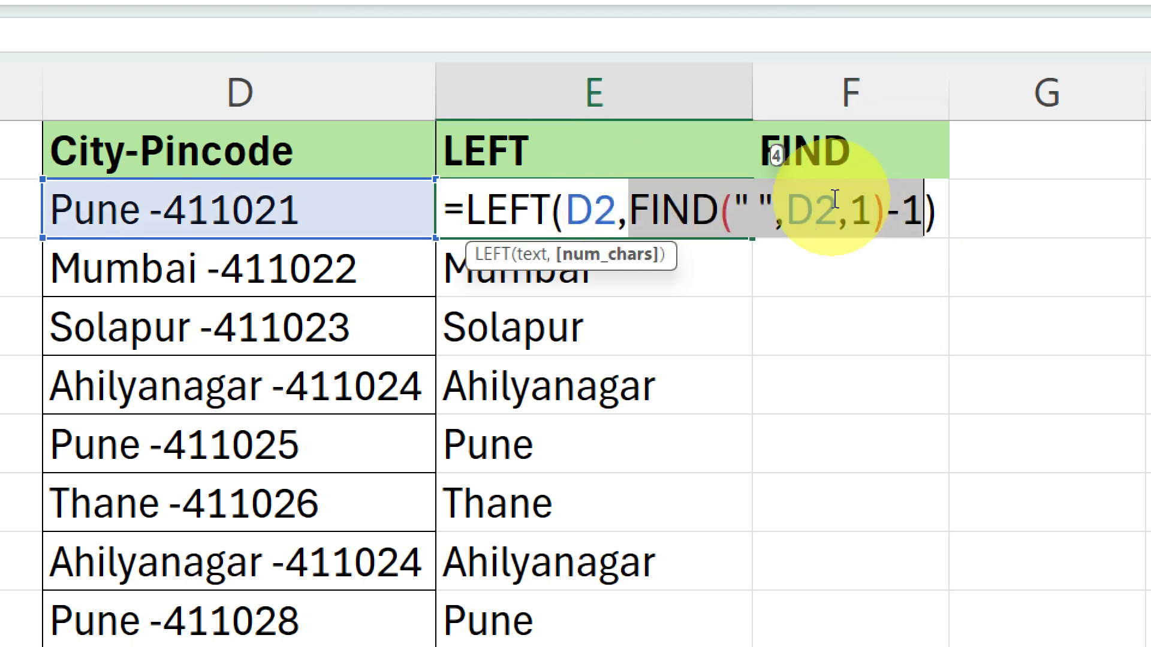
{"action": "key", "text": "F9"}
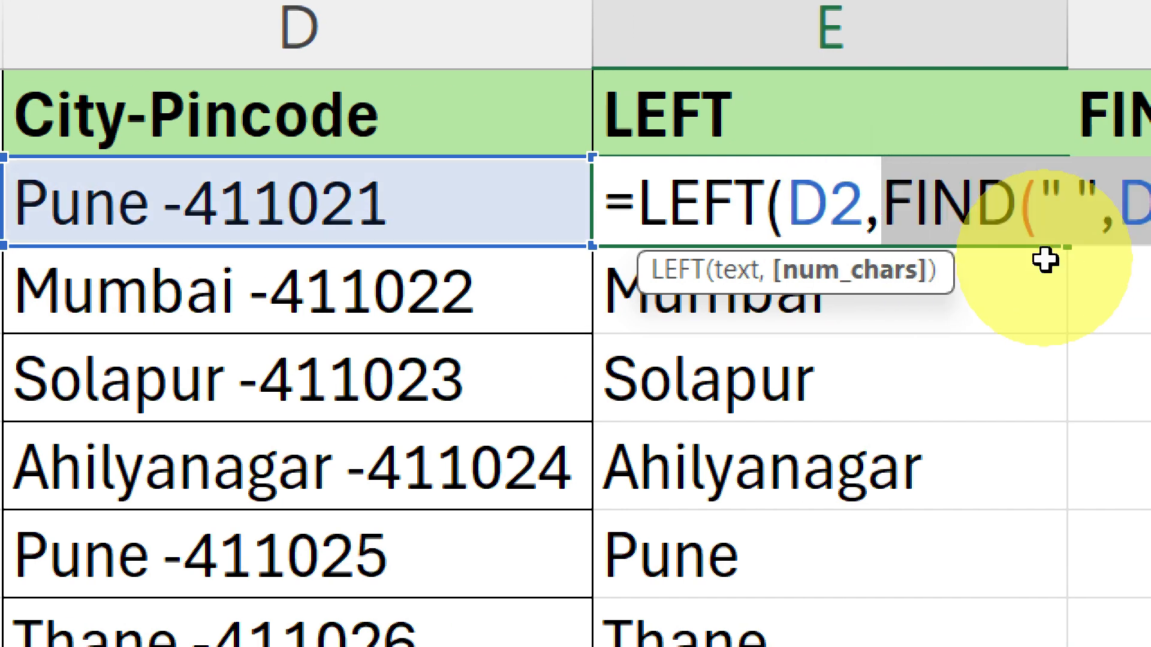
{"action": "key", "text": "Return"}
{"action": "key", "text": "Down"}
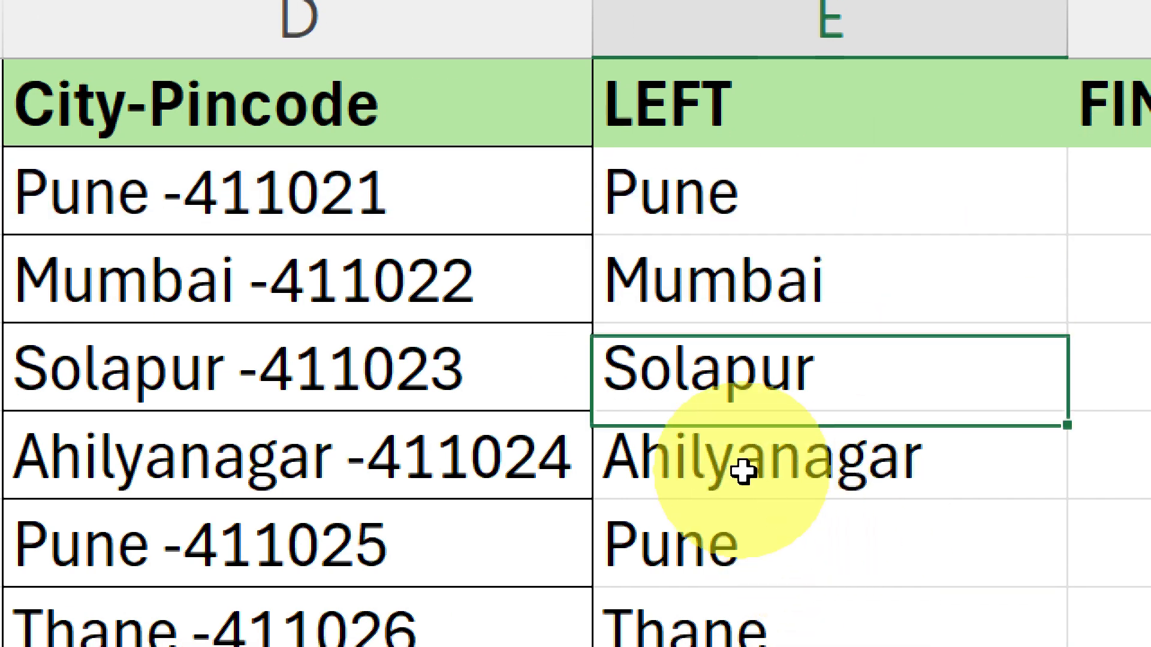
Evaluate the nested FIND(" ",D5,1)-1 expression within E5's formula, restore the expression and close the cell
{"action": "double_click", "coordinate": [743, 464]}
{"action": "left_click_drag", "start_coordinate": [504, 462], "coordinate": [946, 456]}
{"action": "key", "text": "ctrl+c"}
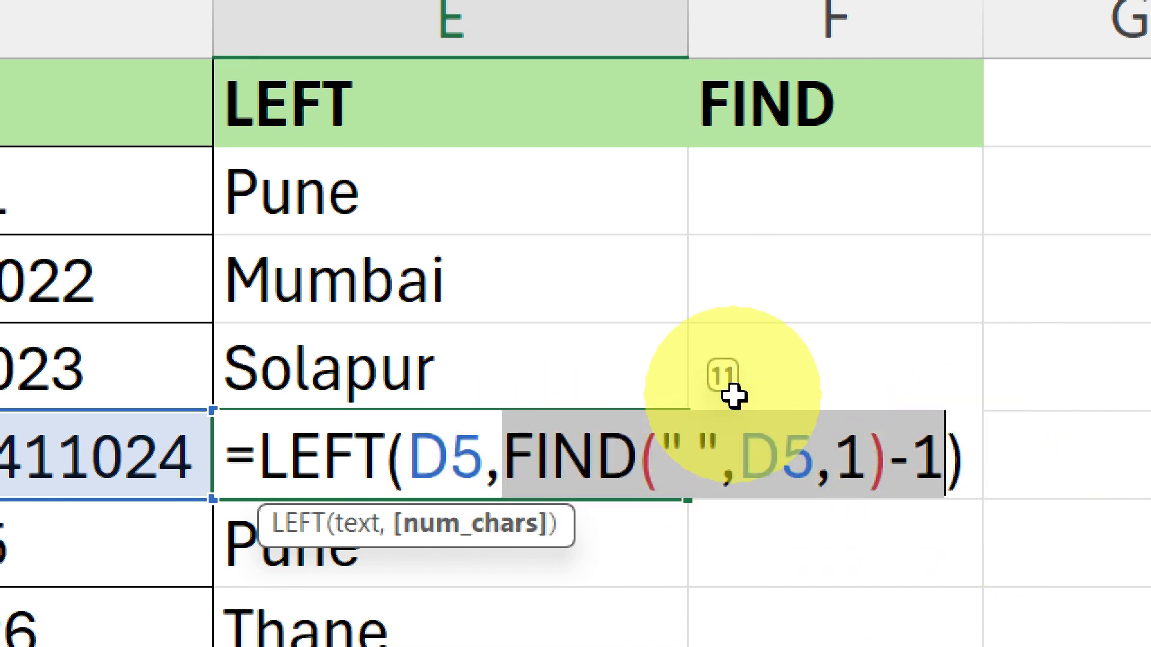
{"action": "key", "text": "F9"}
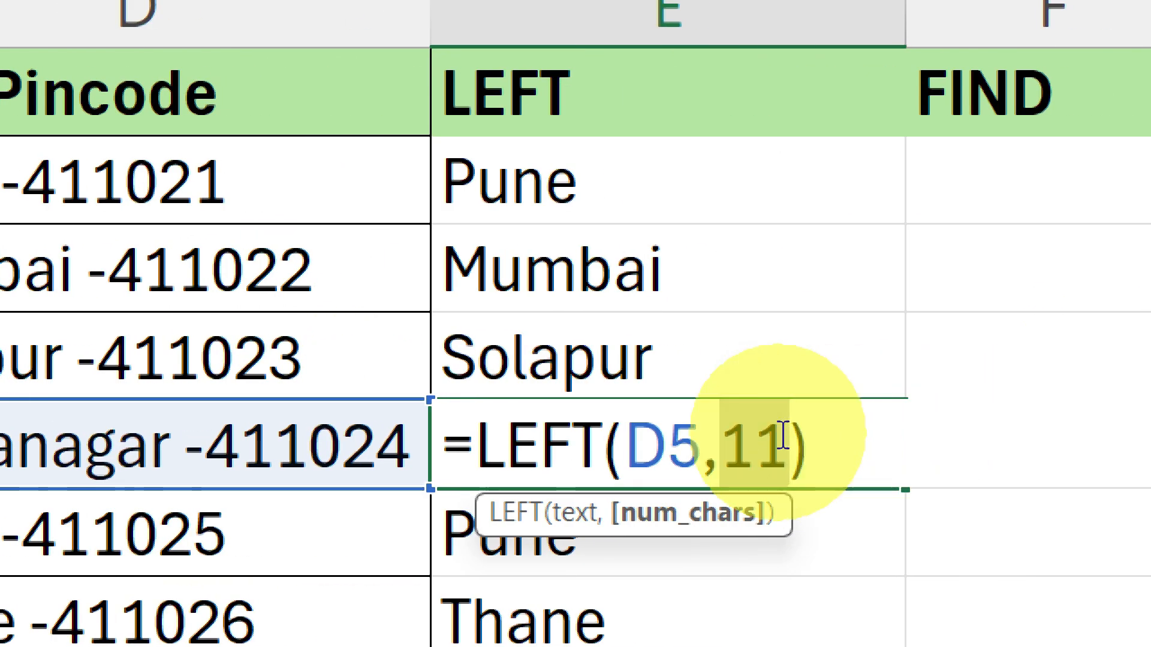
{"action": "key", "text": "ctrl+v"}
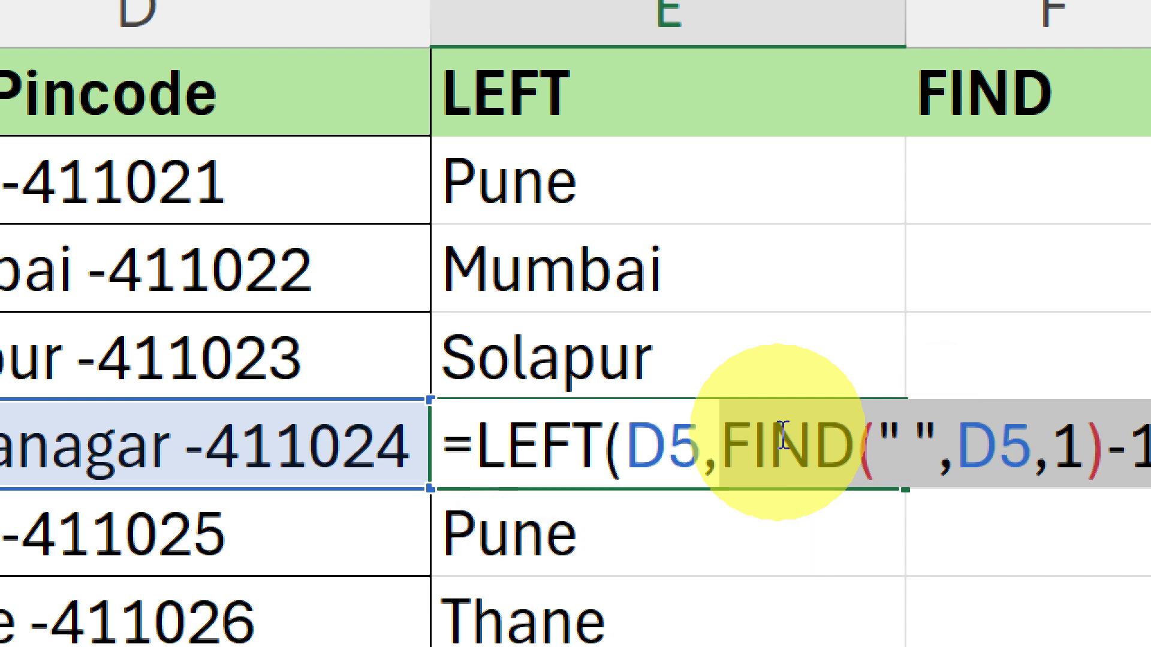
{"action": "key", "text": "Return"}
{"action": "left_click", "coordinate": [761, 439]}
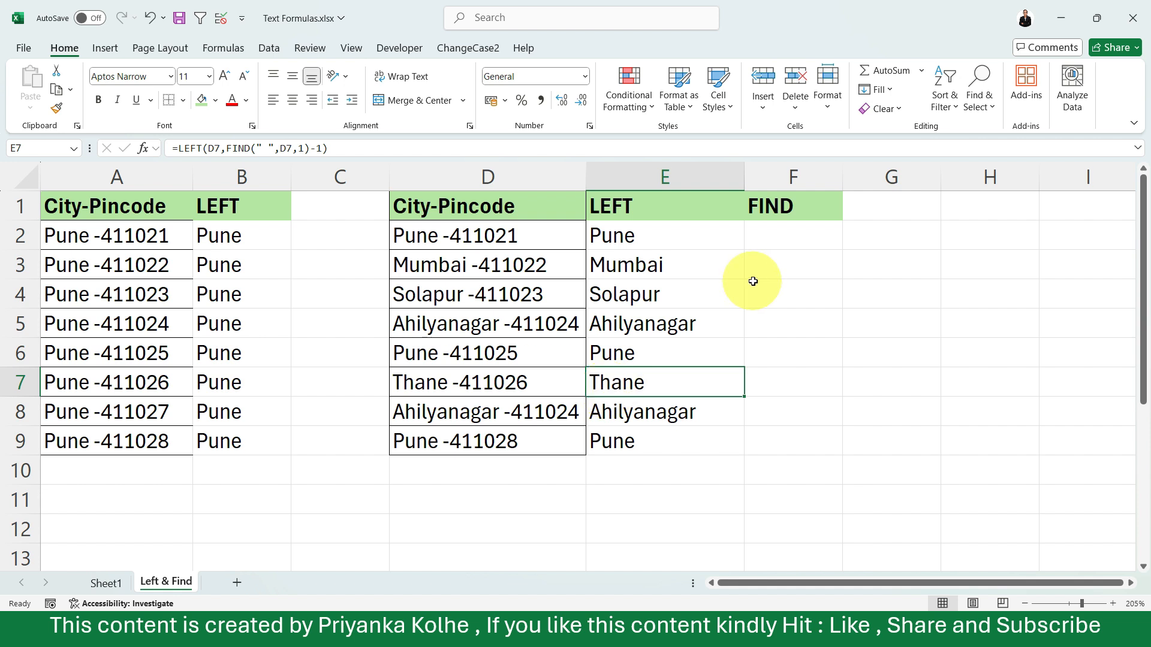
{"action": "left_click", "coordinate": [792, 252]}
{"action": "double_click", "coordinate": [802, 235]}
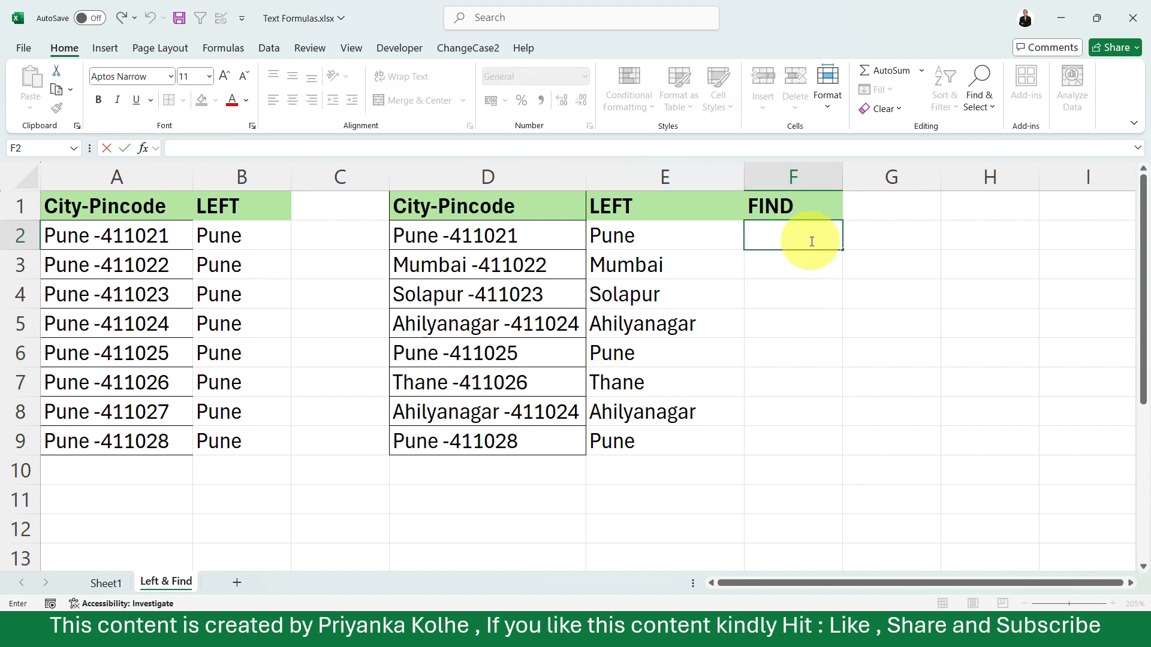
{"action": "left_click", "coordinate": [793, 307]}
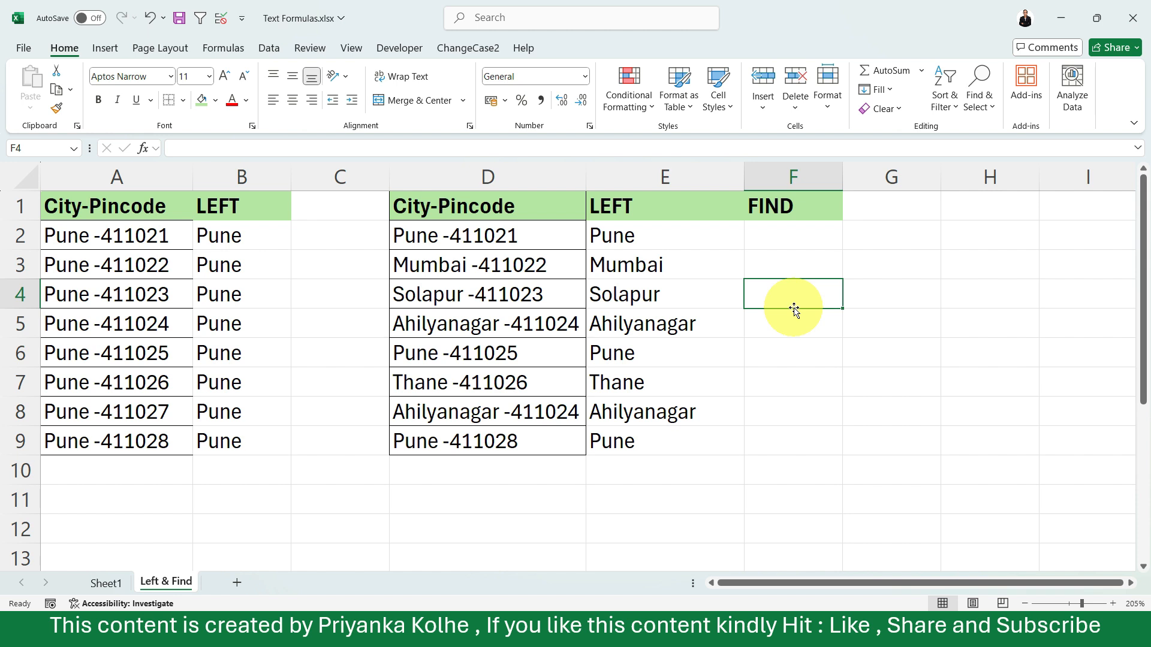